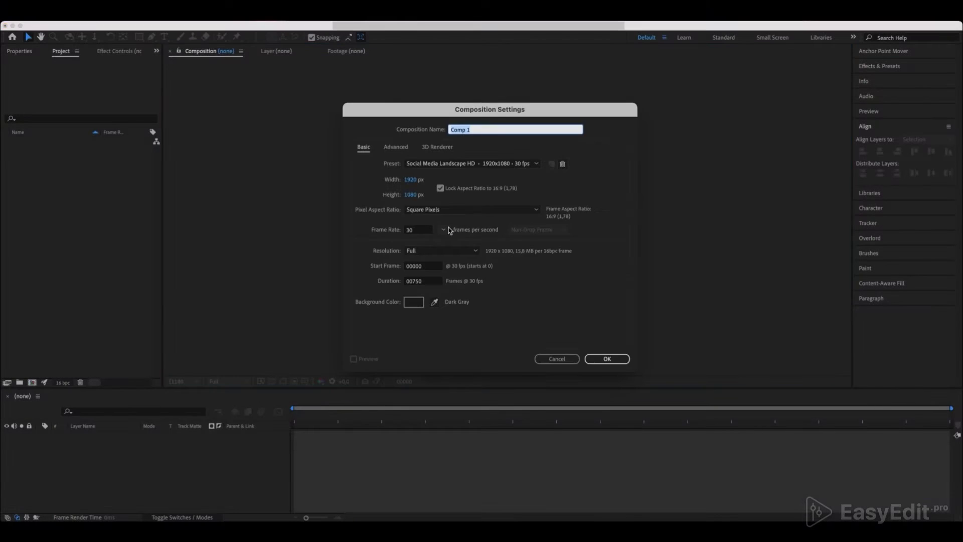
Name the new 1920×1080, 30 fps composition Text_Comp and keep the project at 16 bits per channel
text(Text_)
key(Return)
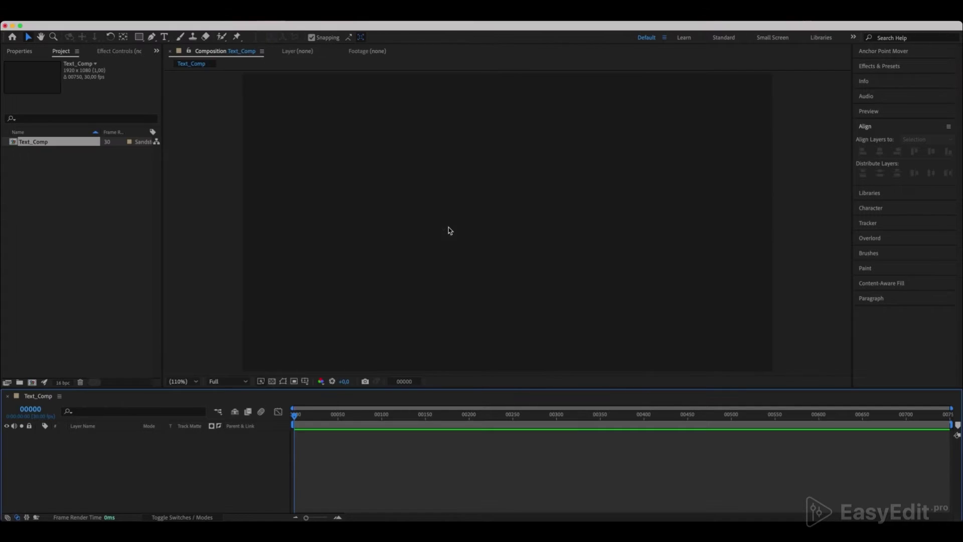
click(59, 384)
click(490, 209)
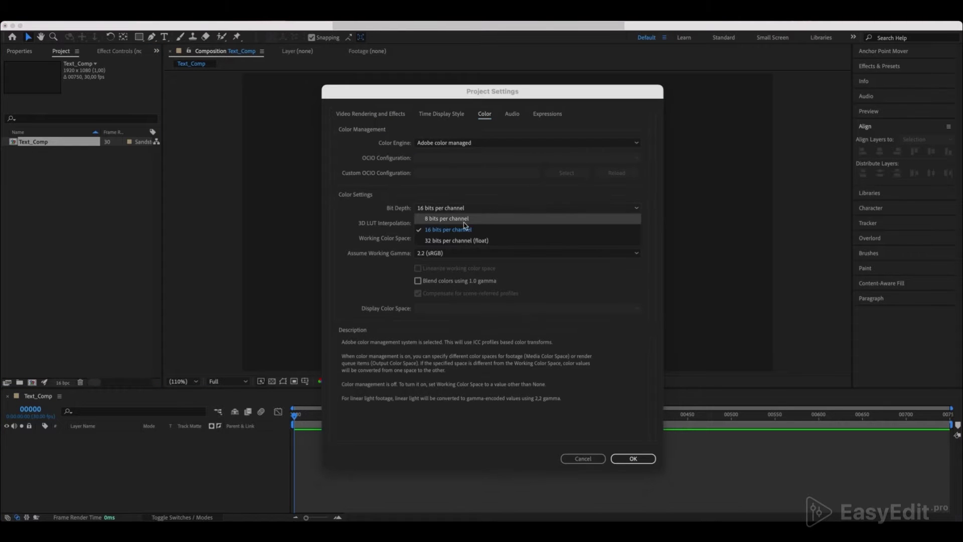
click(448, 230)
click(620, 457)
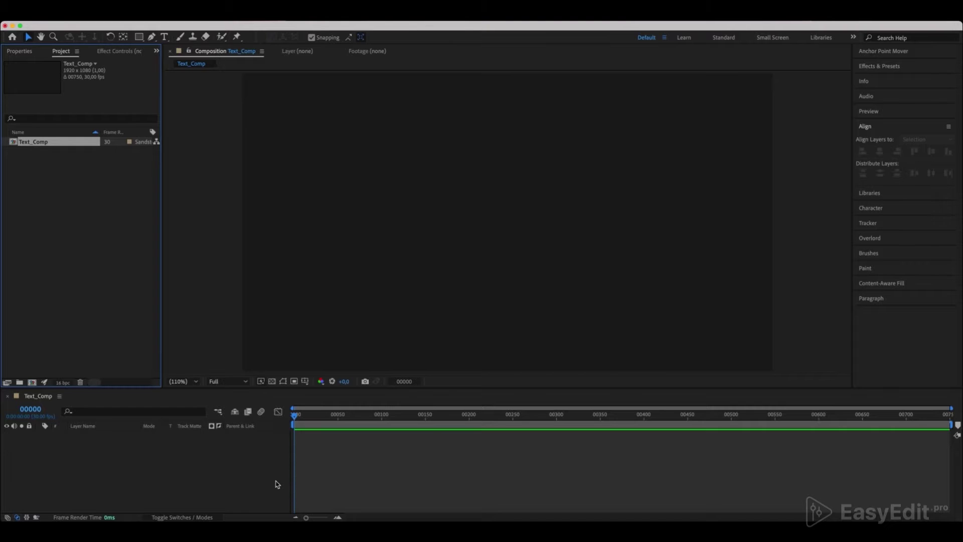
right_click(137, 466)
Add a text layer reading 'blur' and centre it horizontally and vertically in the composition
mouse_move(211, 397)
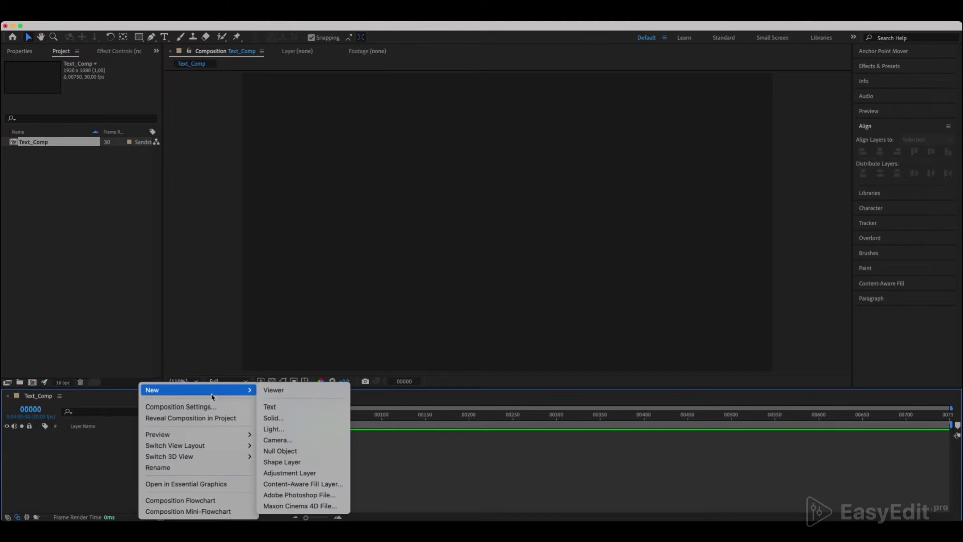
click(275, 410)
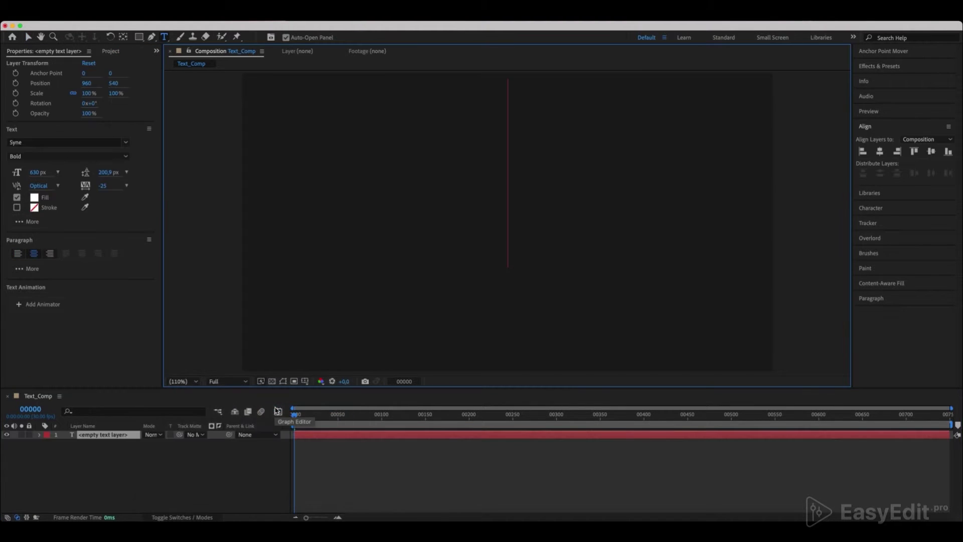
text(blur)
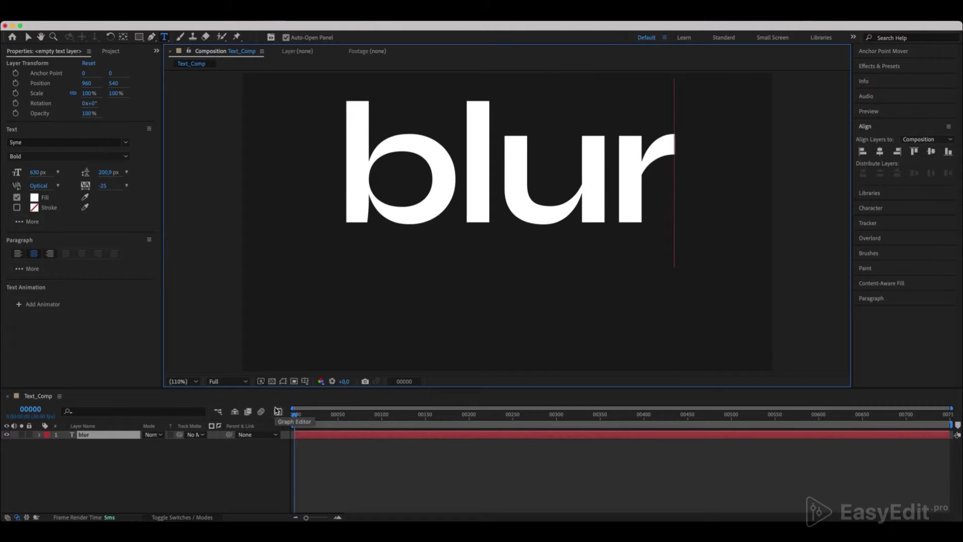
click(880, 151)
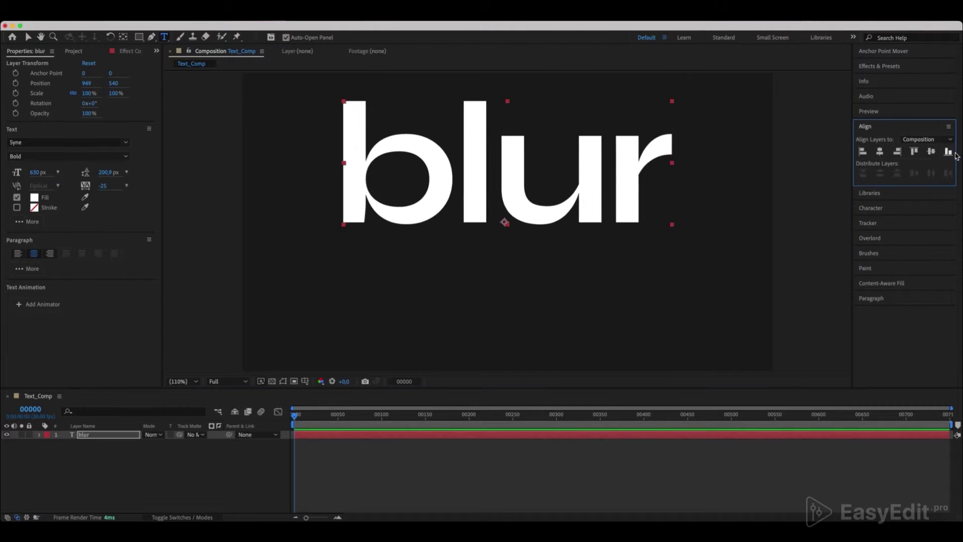
click(934, 152)
click(92, 469)
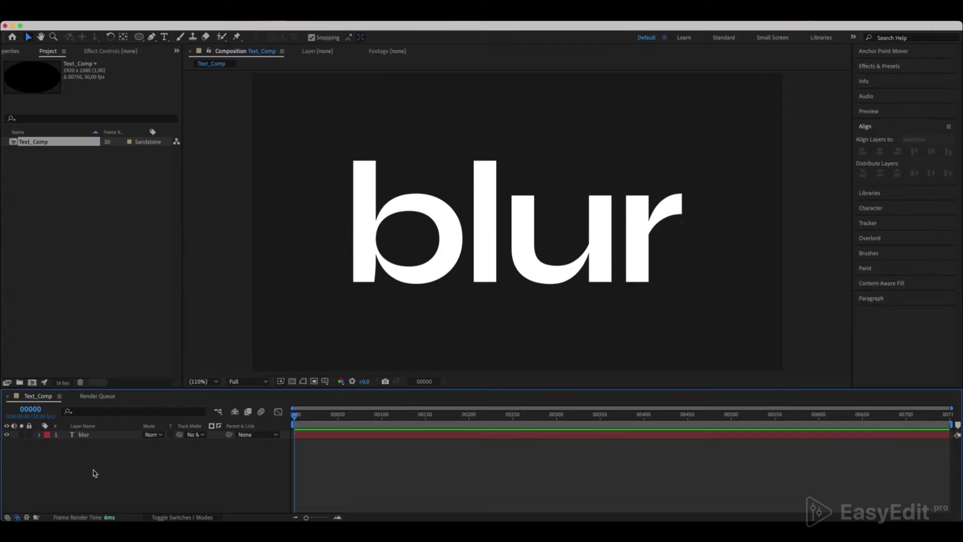
Add a new empty shape layer to Text_Comp
right_click(73, 468)
mouse_move(115, 394)
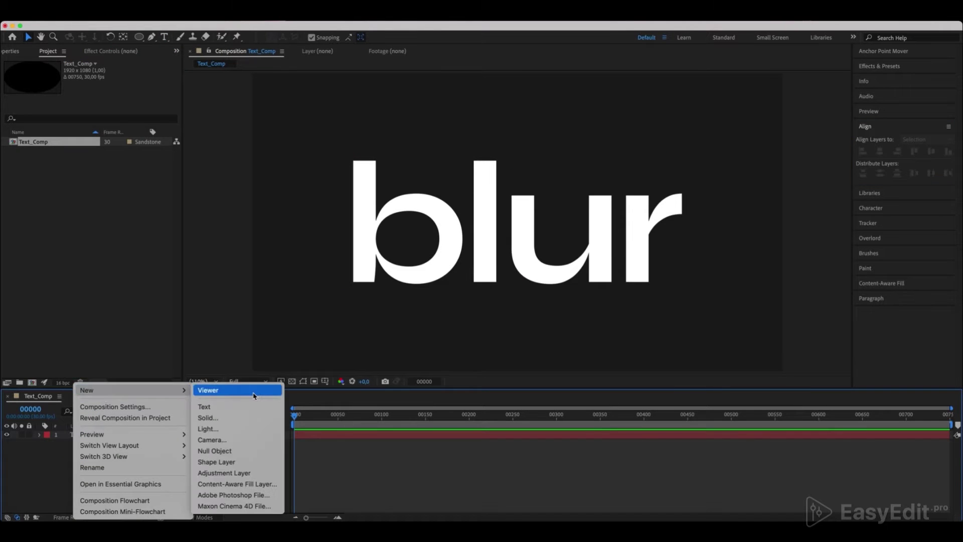
click(224, 465)
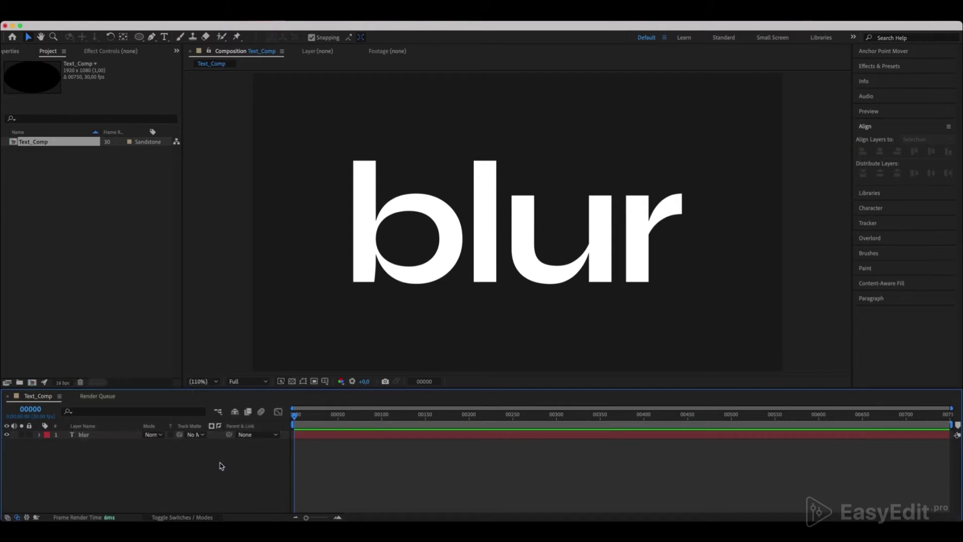
Draw a large ellipse over the text, centre it on the composition, and fill it black
drag(139, 36, 172, 64)
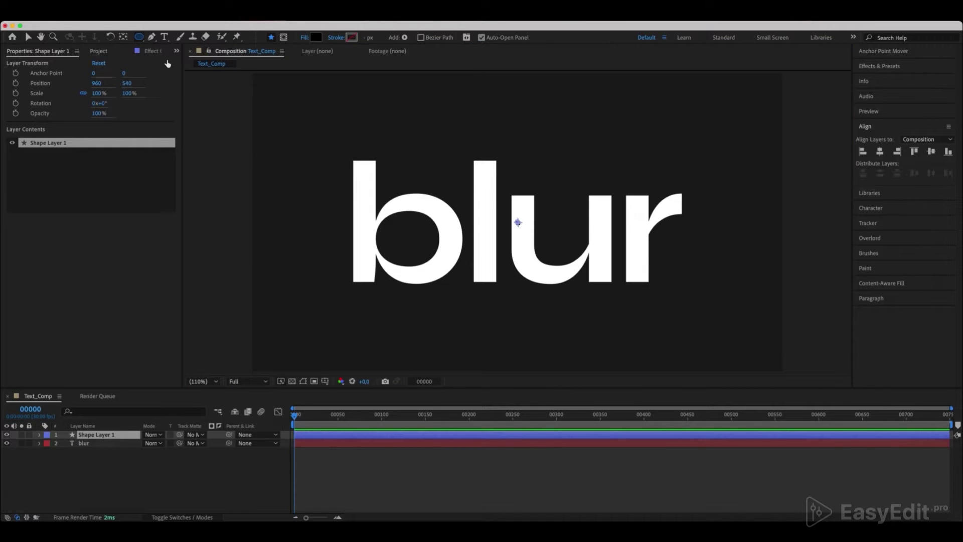
drag(361, 96, 632, 199)
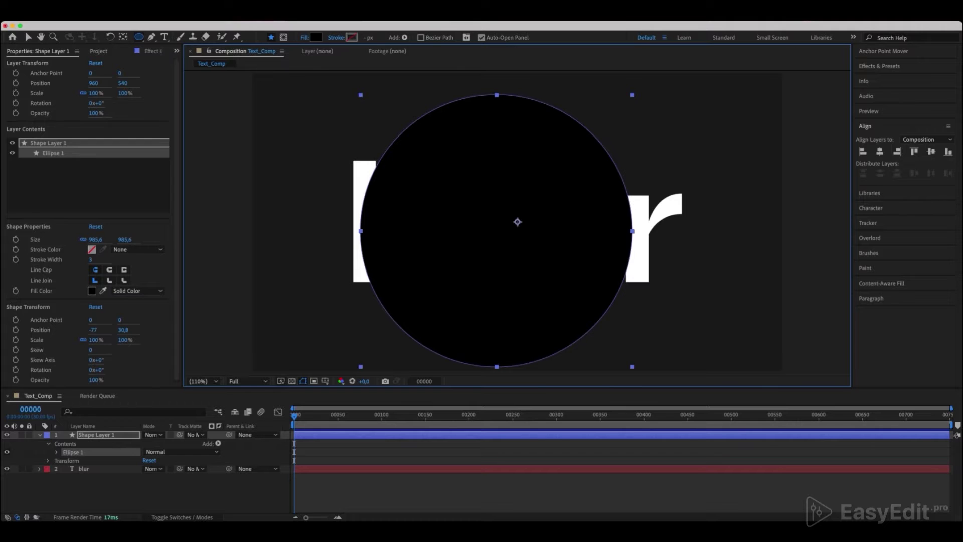
key(super+alt+Home)
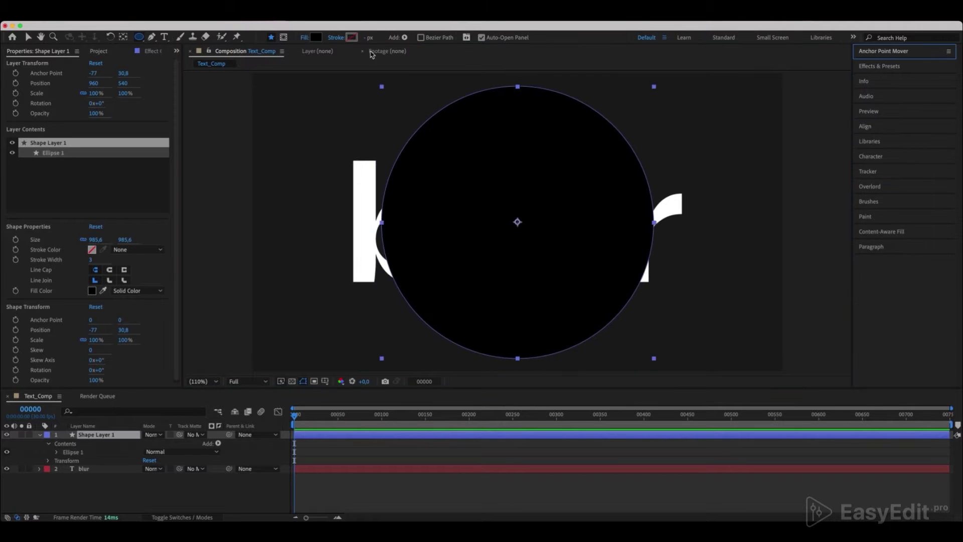
click(316, 37)
drag(318, 462, 271, 517)
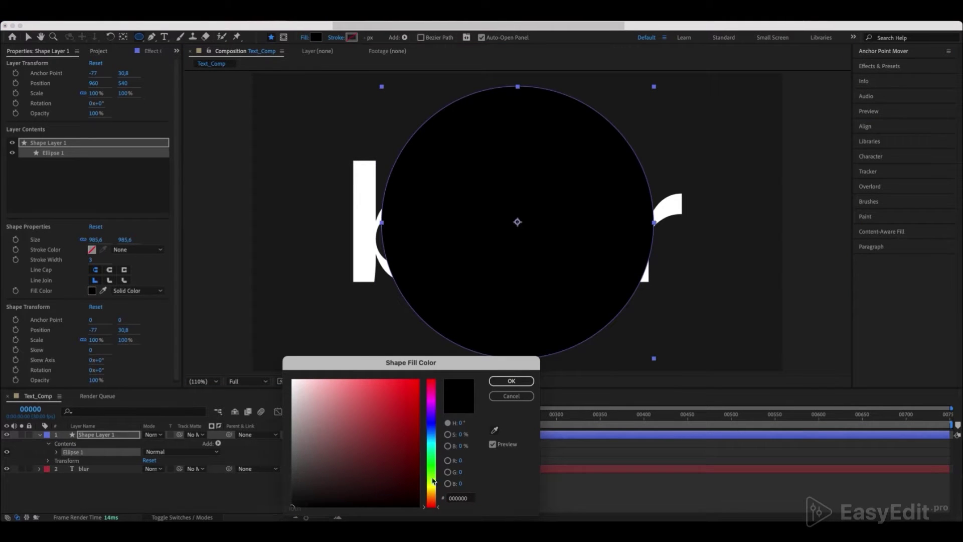
click(511, 380)
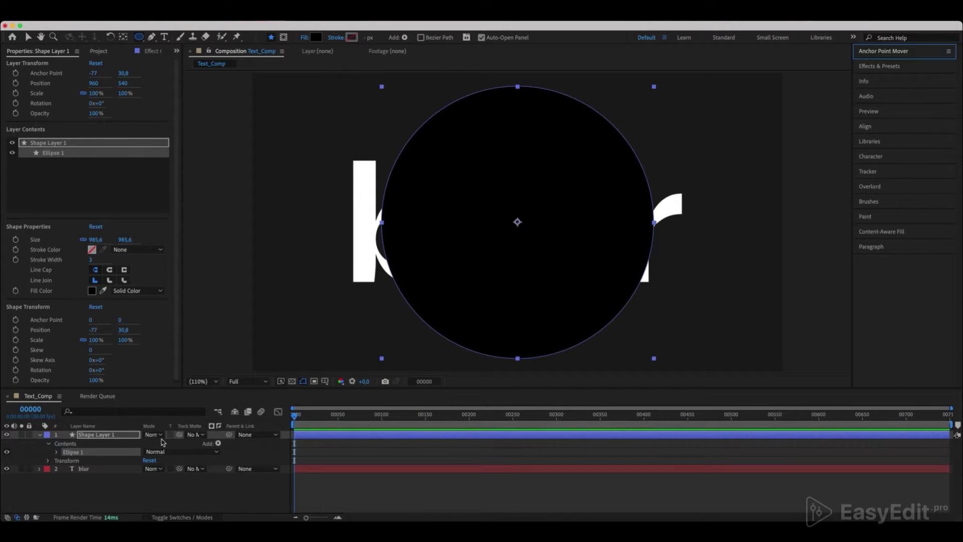
Rename the circle layer Blur_Map and apply Fast Box Blur at radius 125 with Repeat Edge Pixels off
text(Blur_Map)
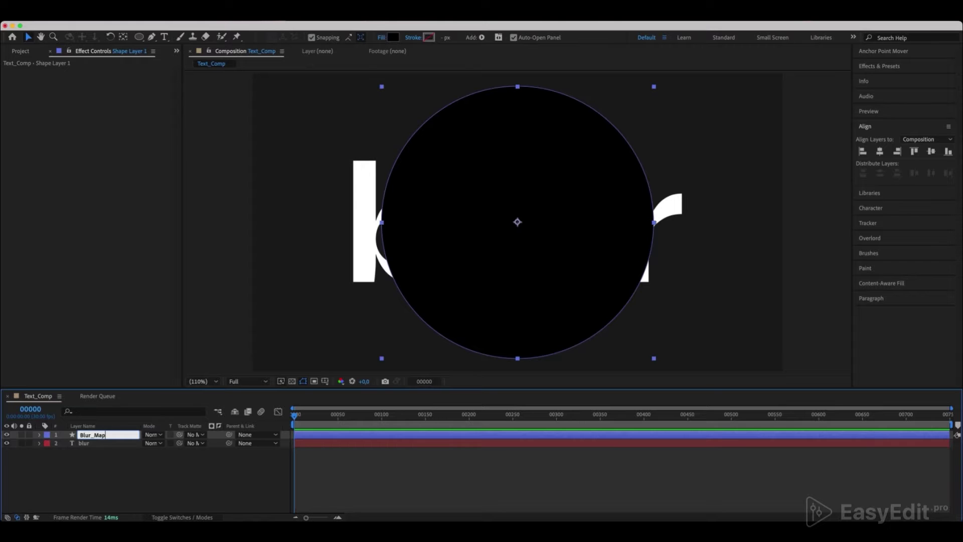
key(Return)
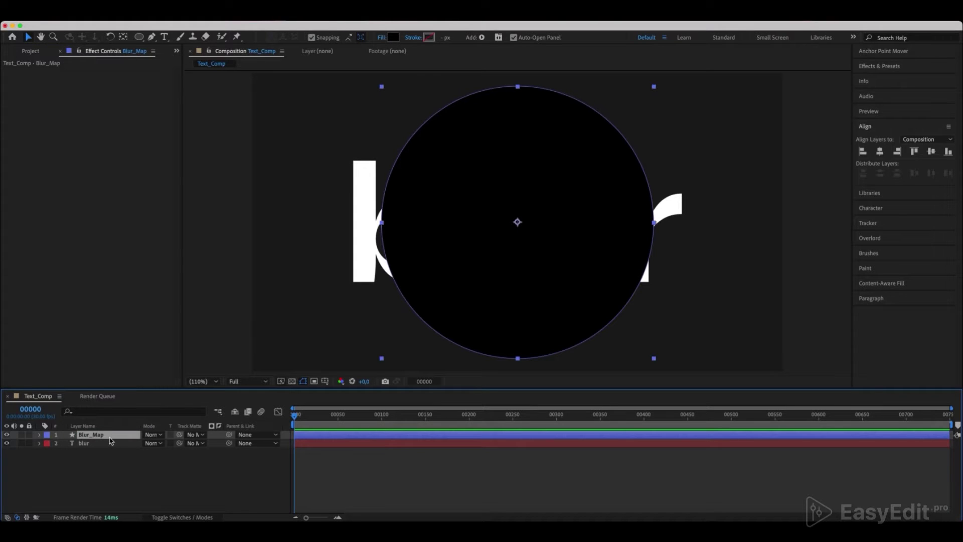
click(885, 66)
click(886, 79)
text(fast box)
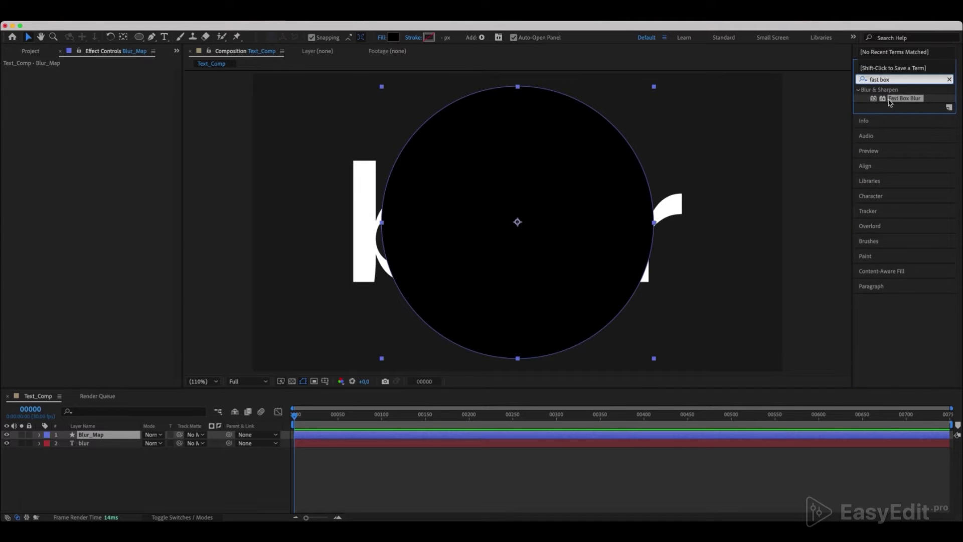
drag(889, 101, 103, 437)
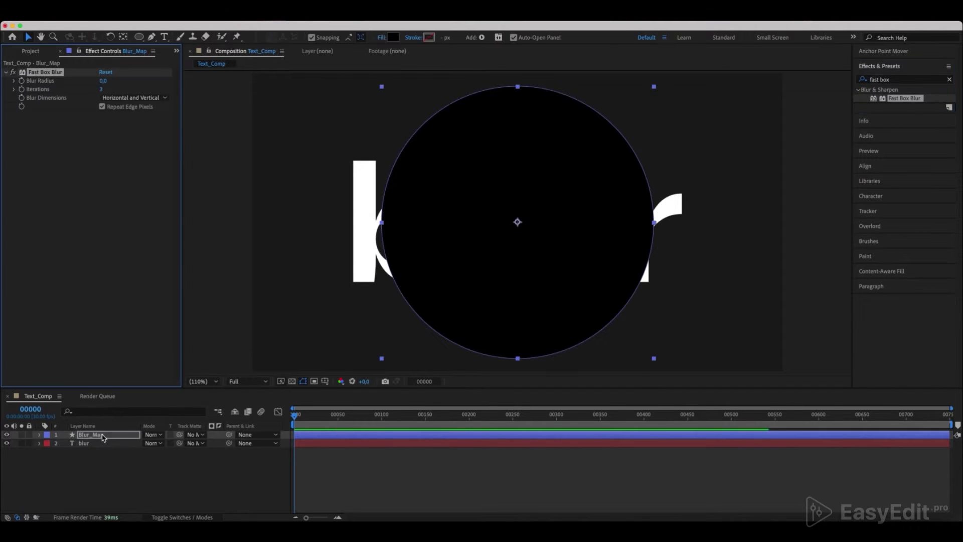
click(106, 81)
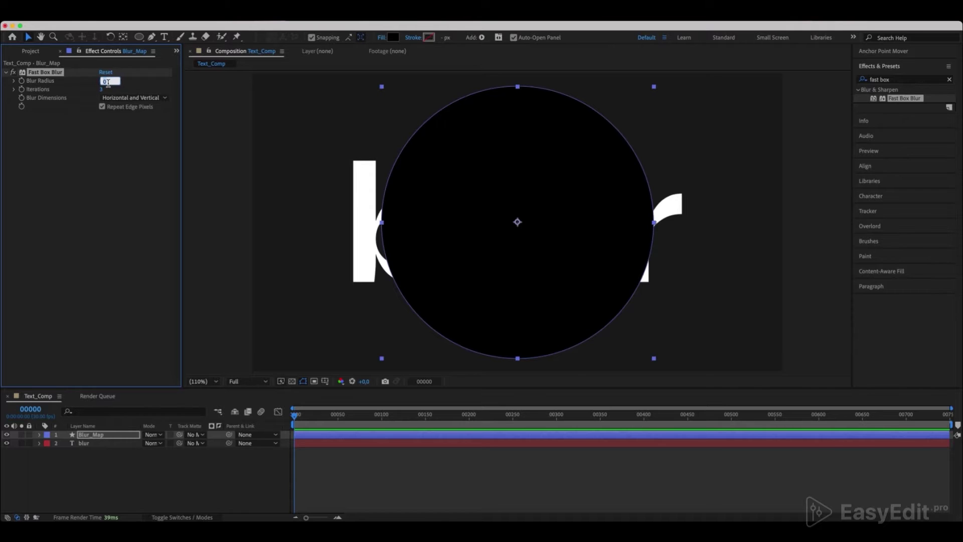
key(Return)
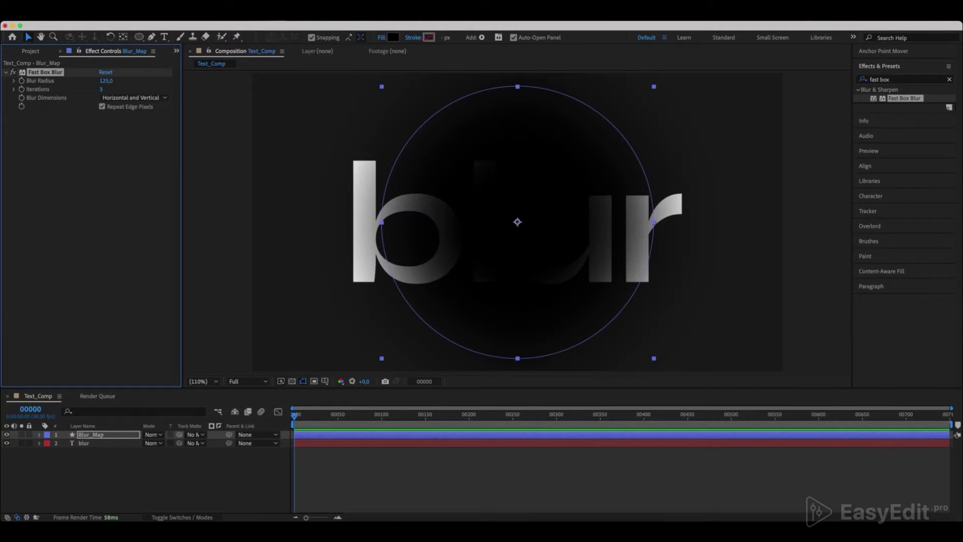
click(103, 106)
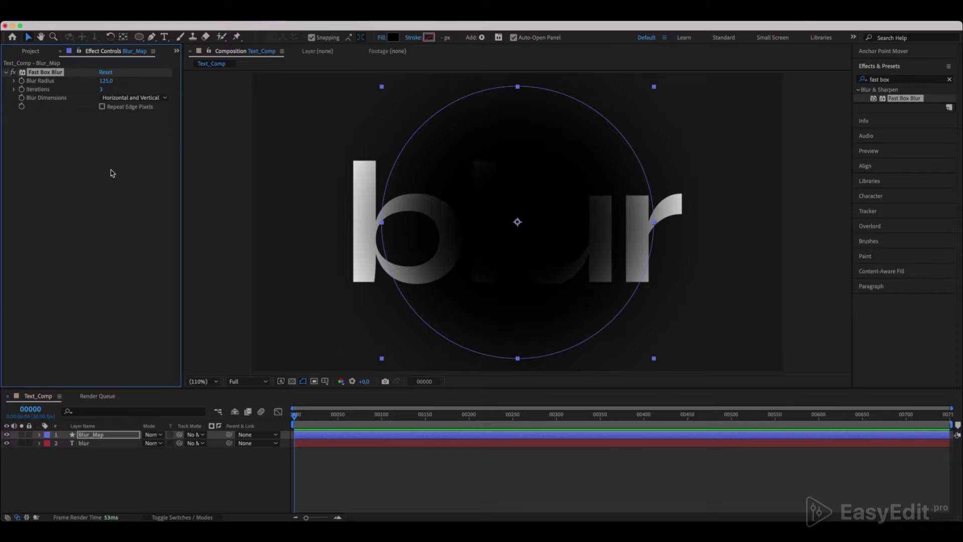
Apply a Solid Composite effect to the Blur_Map layer
click(106, 440)
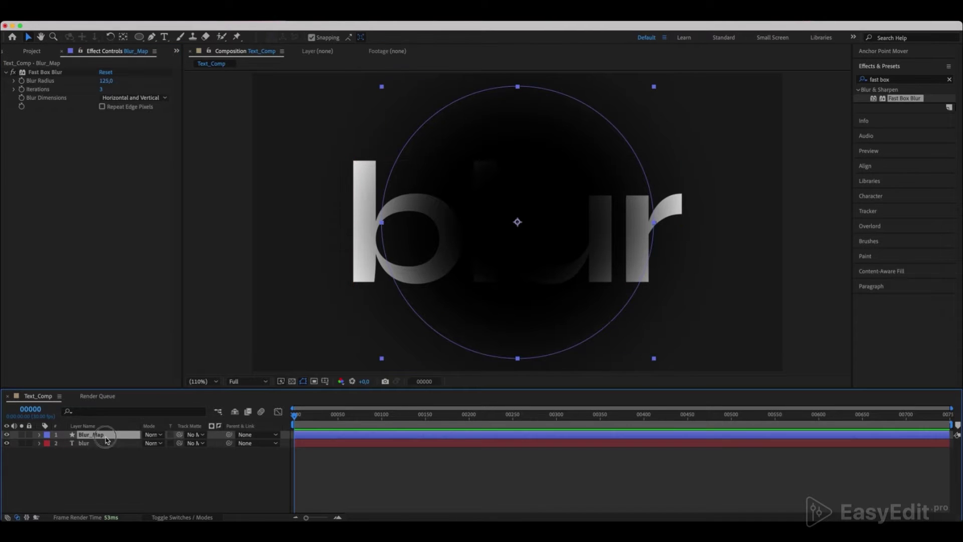
click(898, 80)
text(solid)
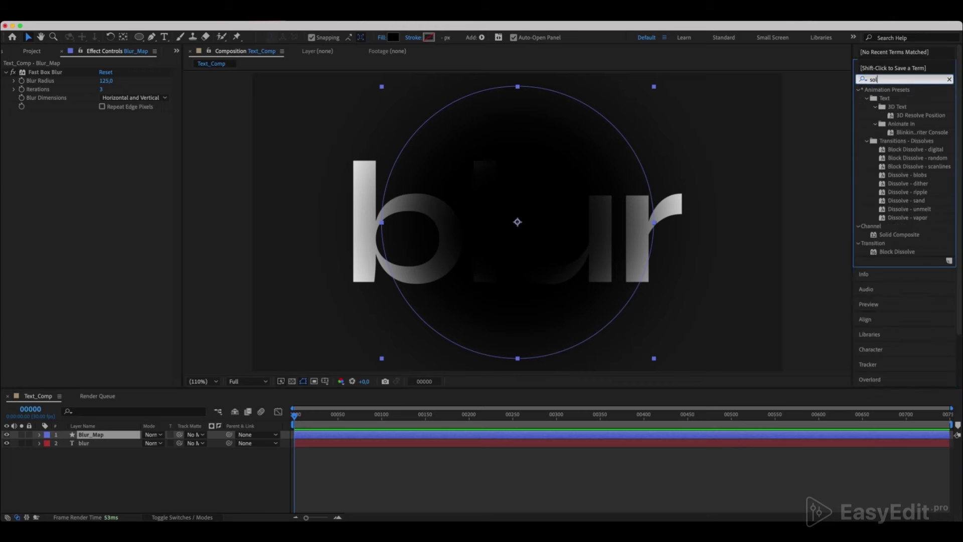
click(899, 98)
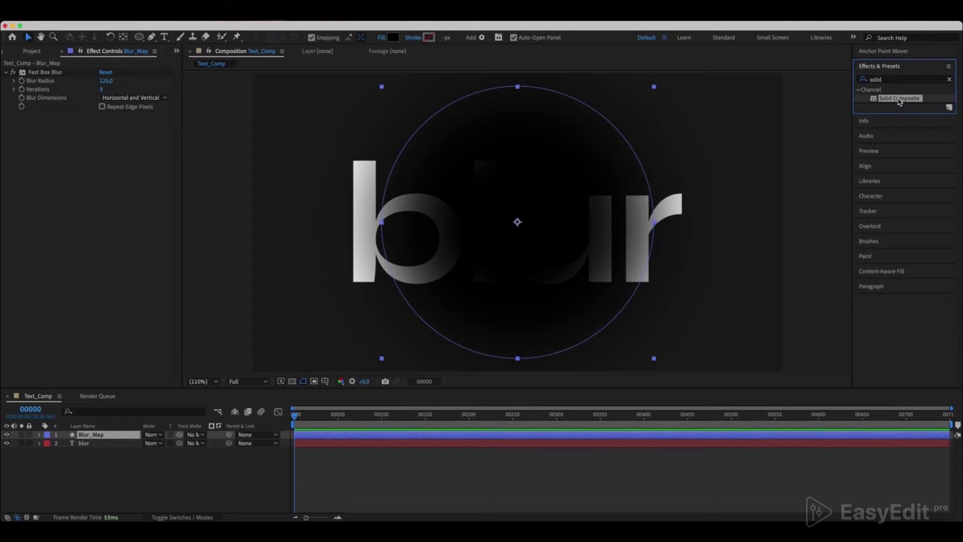
drag(898, 100, 80, 435)
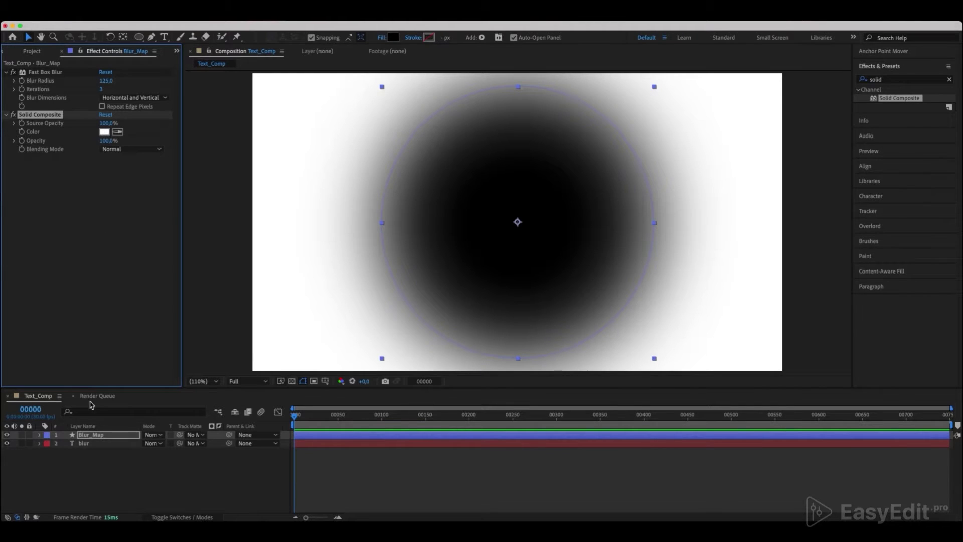
Move Blur_Map below the blur text layer and hide it
drag(92, 435, 87, 447)
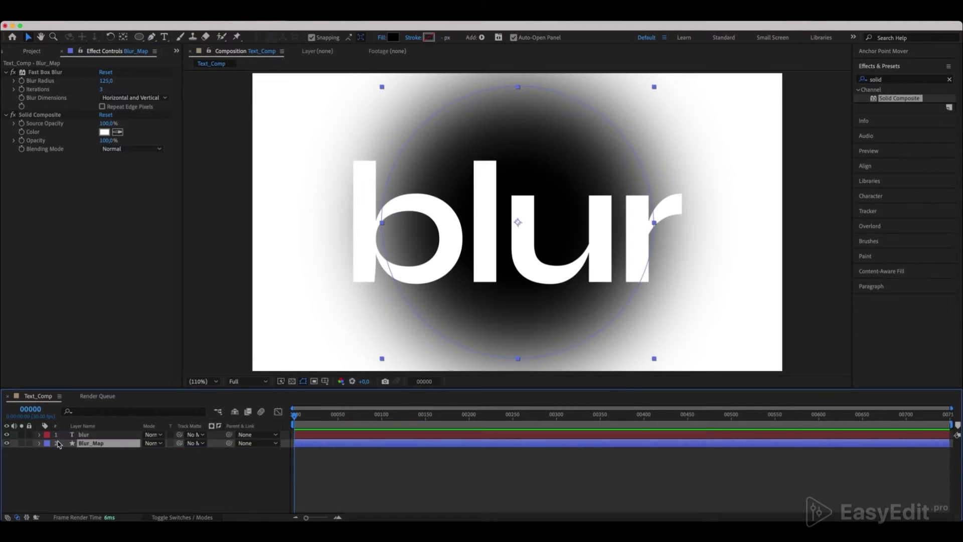
click(7, 443)
click(88, 469)
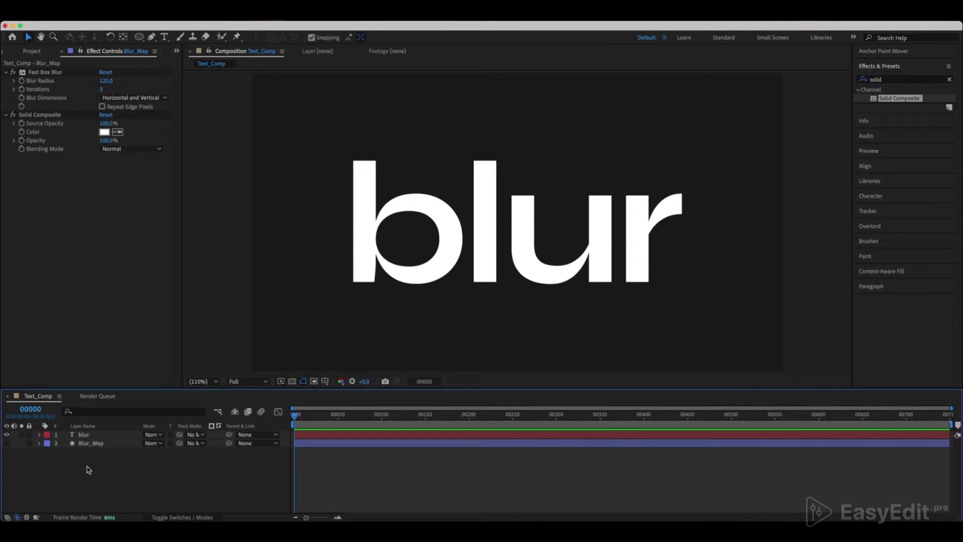
right_click(88, 469)
Add a new adjustment layer on top and name it Blur_Displacement
mouse_move(170, 392)
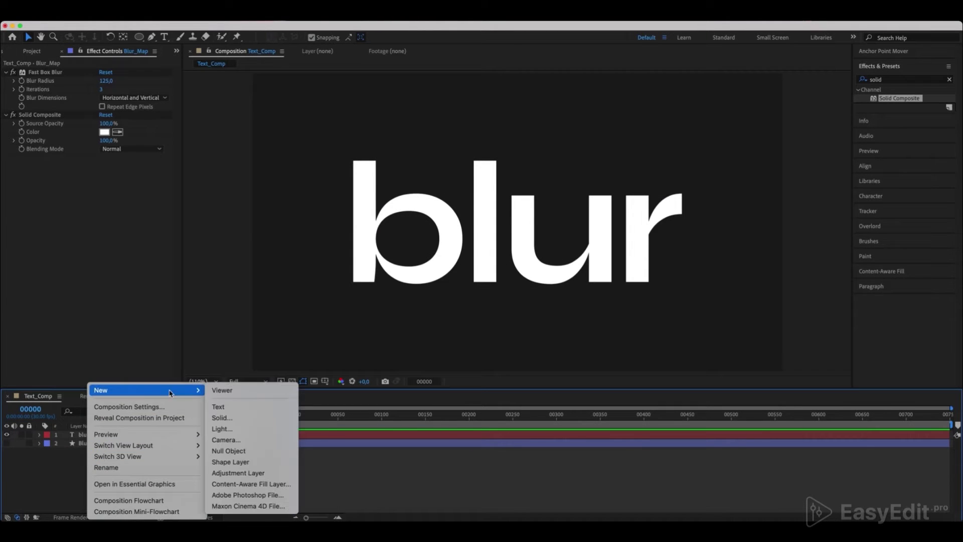
click(238, 473)
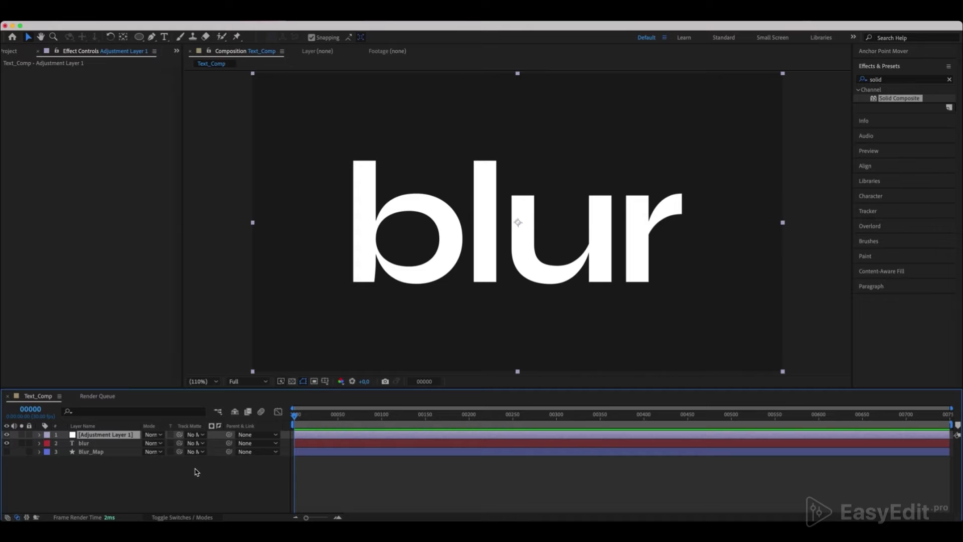
key(Return)
text(Blur_Displace)
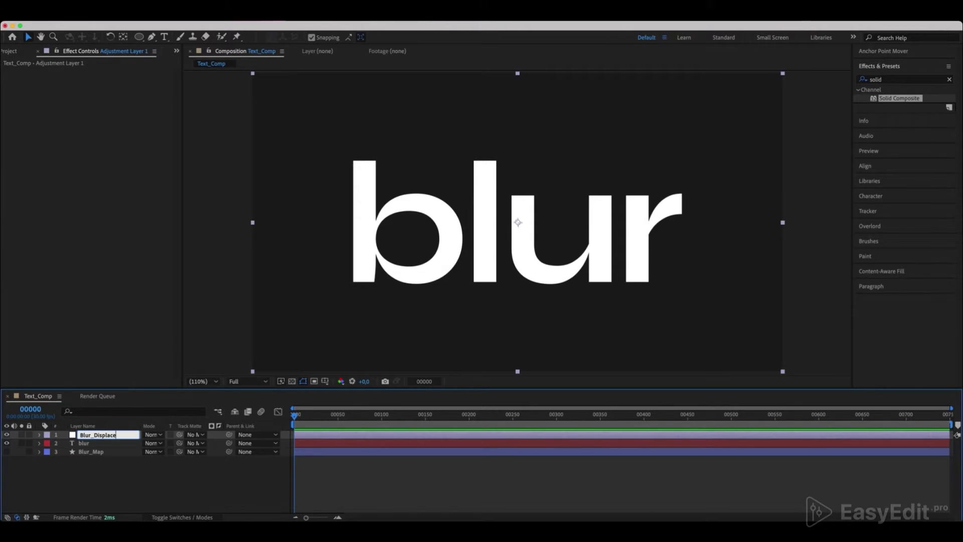
text(ment)
key(Return)
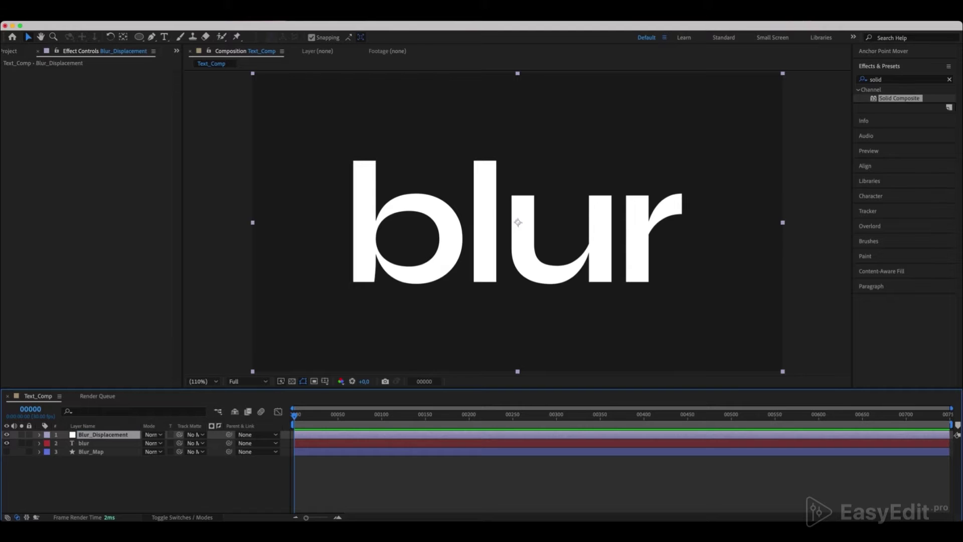
Apply Camera Lens Blur to the Blur_Displacement layer
double_click(886, 82)
text(came)
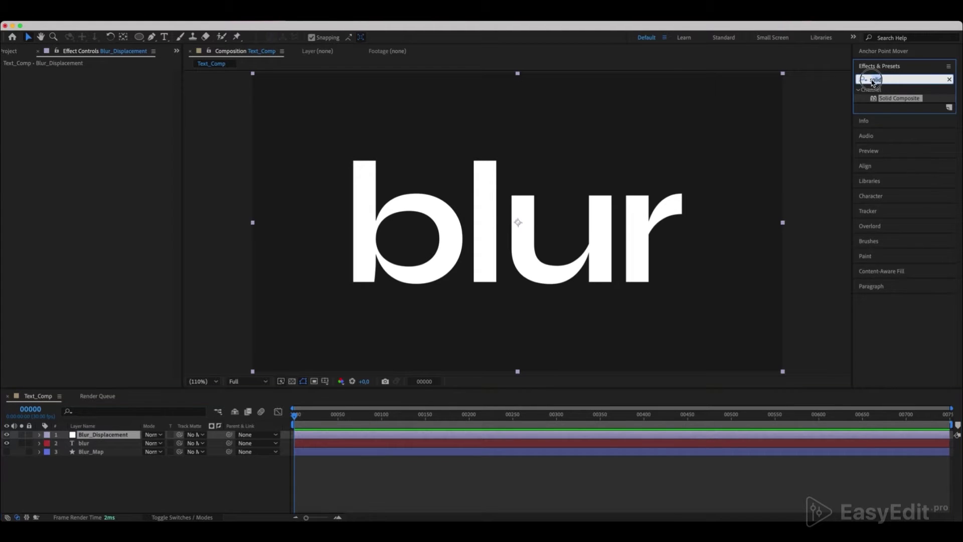
text(ra le)
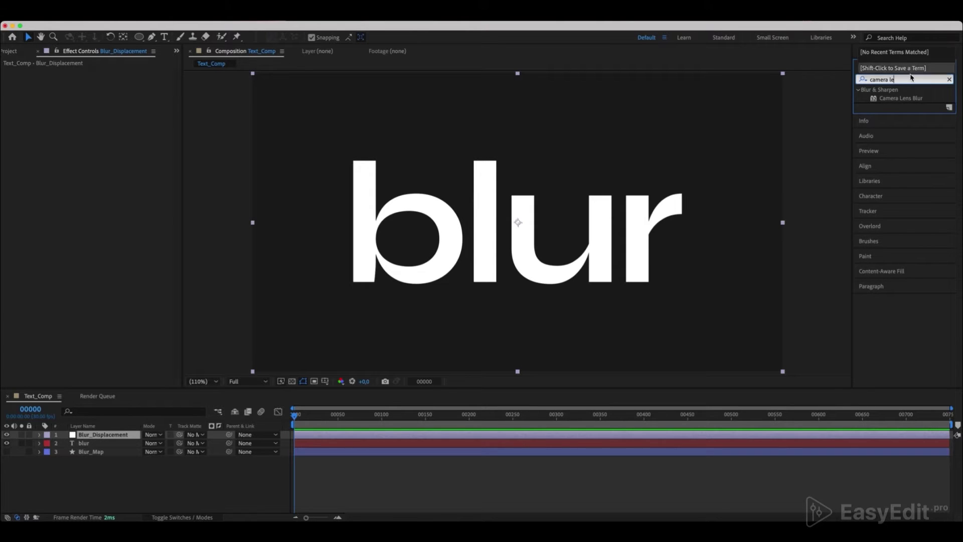
click(902, 99)
drag(901, 99, 116, 440)
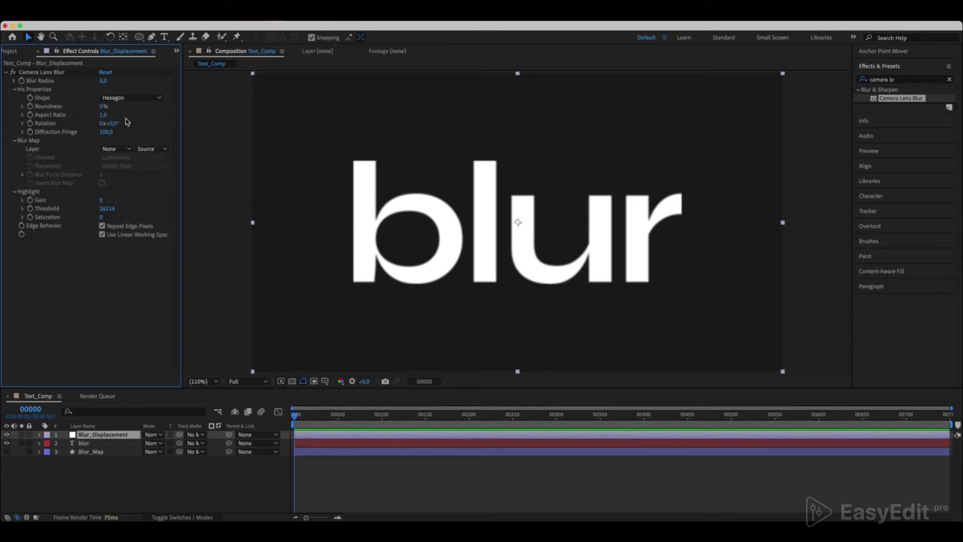
Set the Camera Lens Blur iris to Octagon with 100% roundness
click(128, 98)
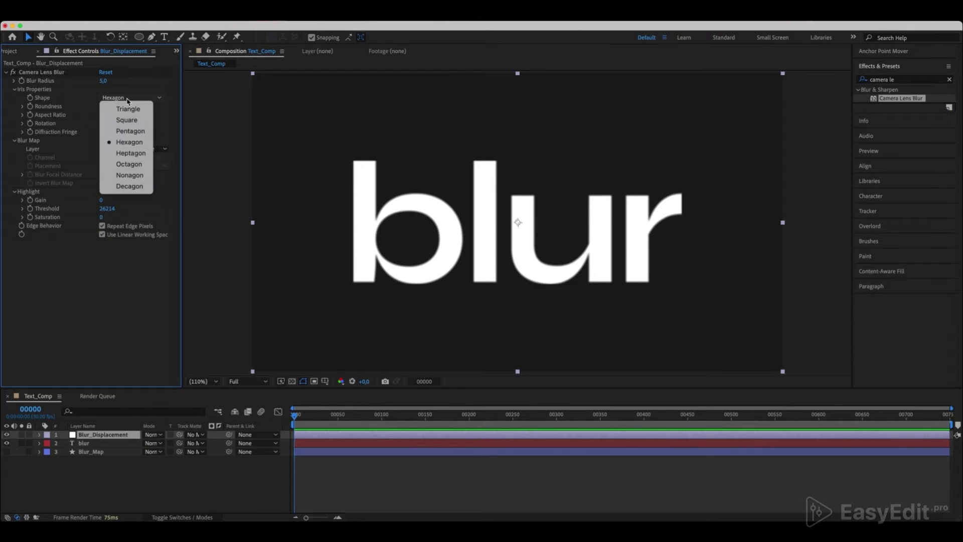
click(129, 165)
click(103, 107)
text(100)
key(Return)
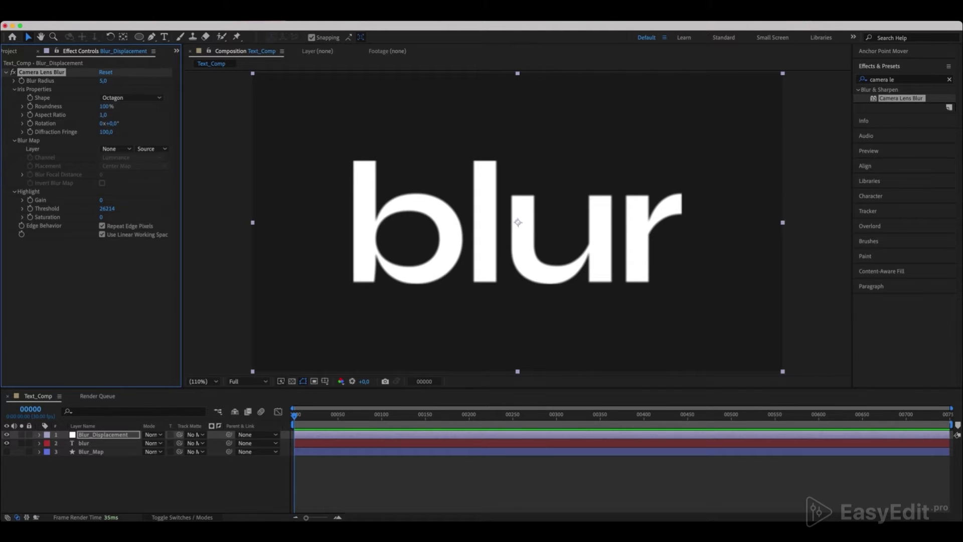
Use Blur_Map as the blur map layer, sourced from Effects & Masks
click(116, 149)
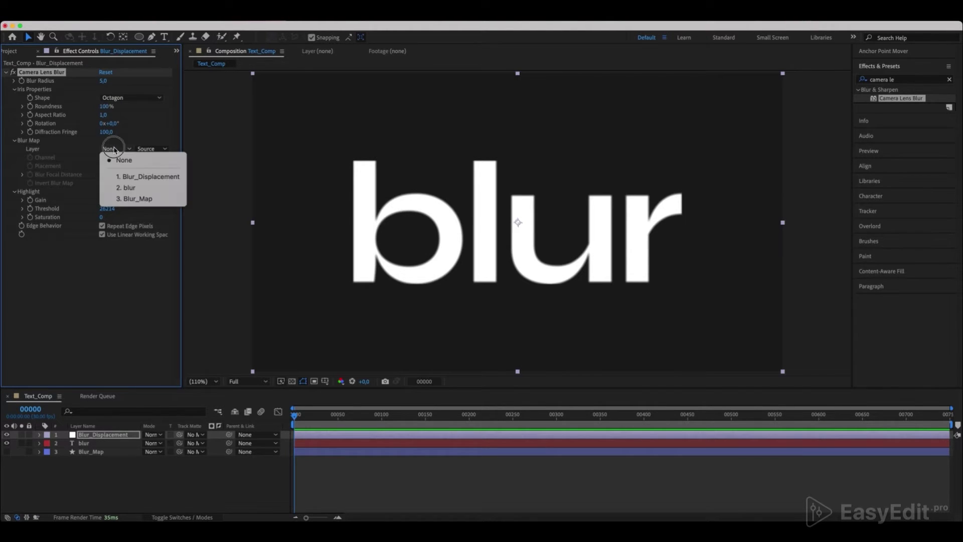
click(141, 198)
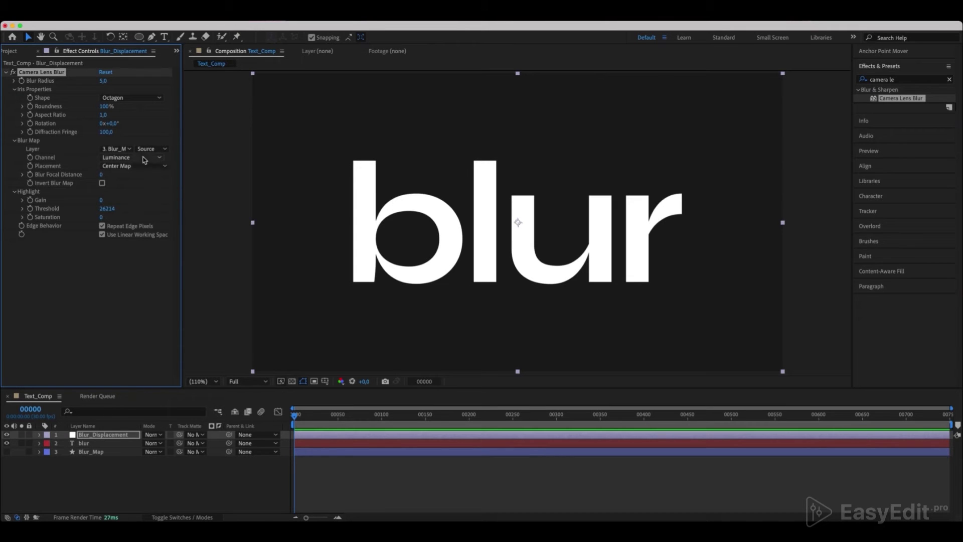
click(148, 149)
click(151, 183)
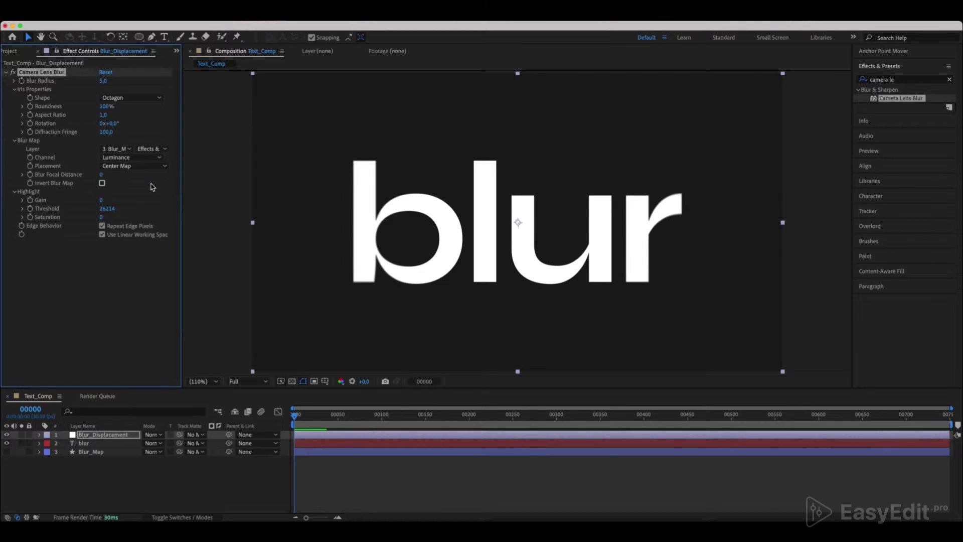
Set the blur radius to 80 and turn off Repeat Edge Pixels
click(123, 258)
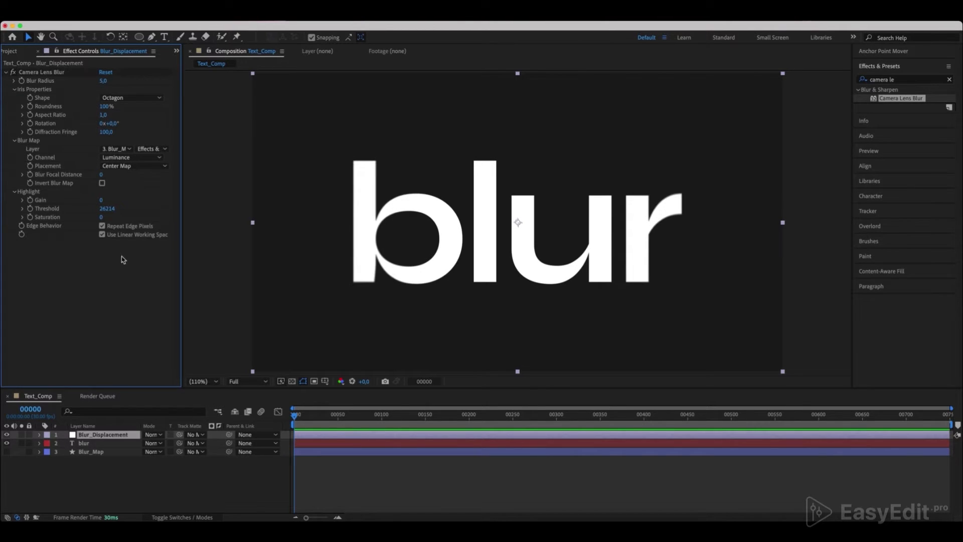
click(103, 82)
key(Return)
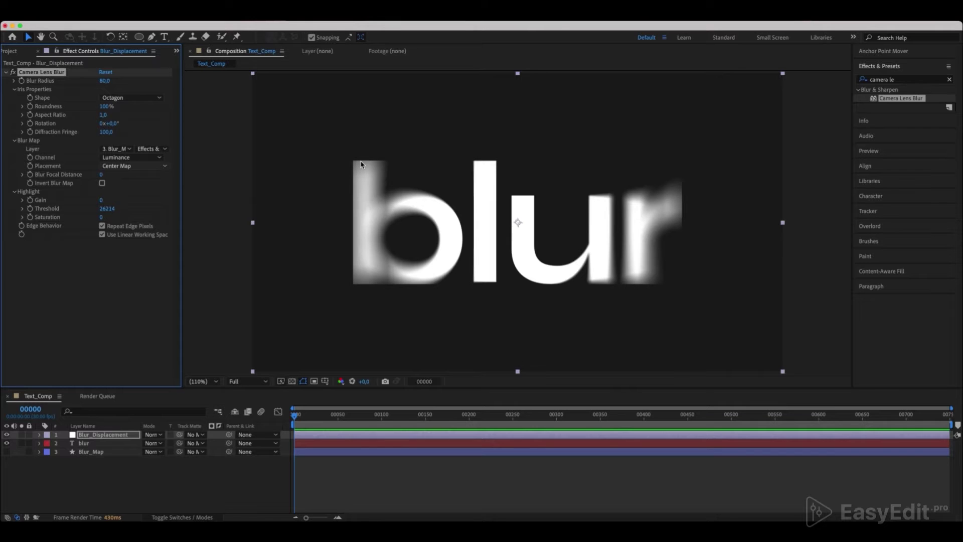
click(102, 226)
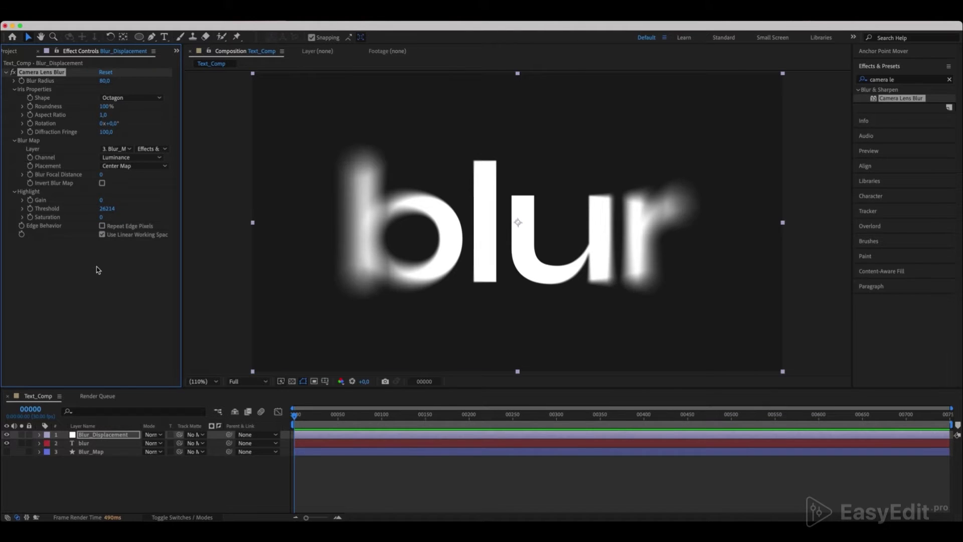
click(116, 476)
Create an adjustment layer at the top of the stack named Color_Grain
right_click(116, 477)
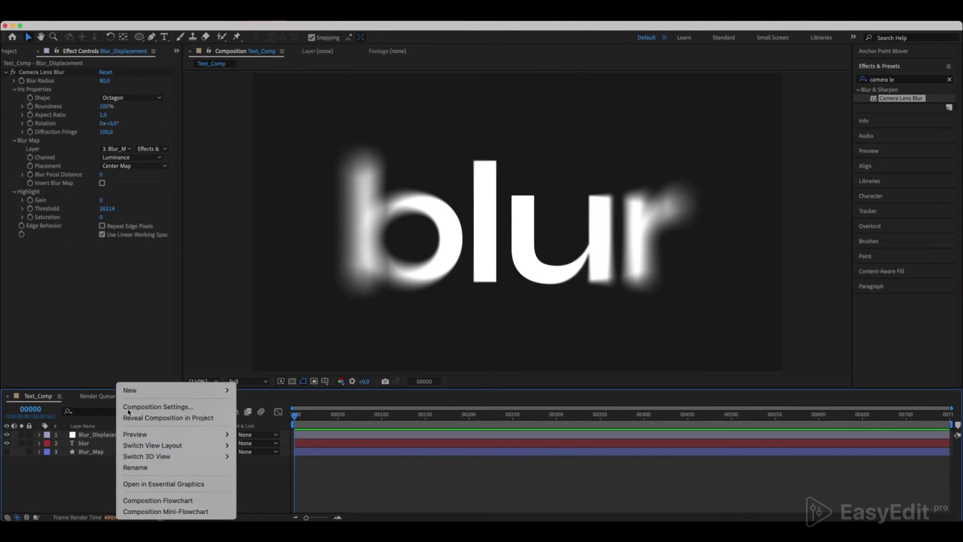
mouse_move(148, 390)
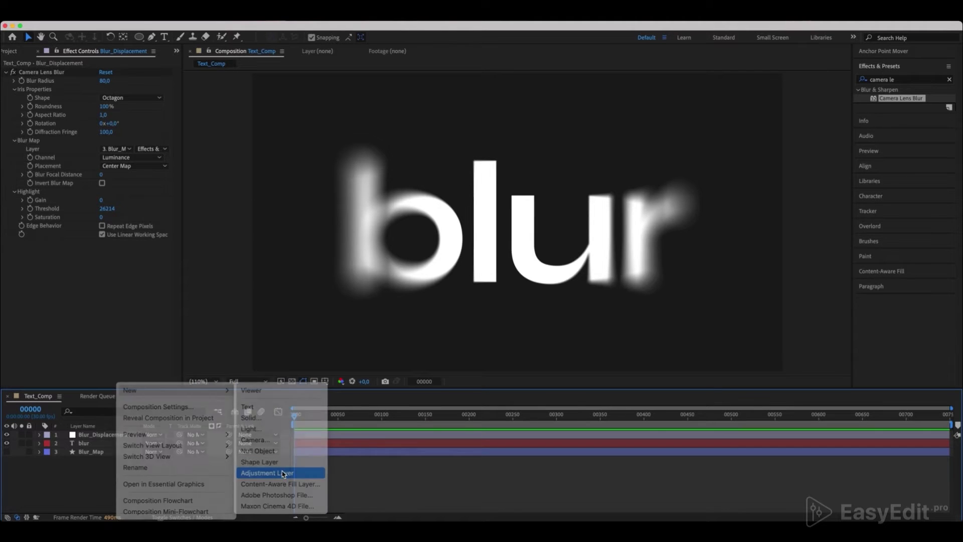
click(284, 472)
key(Return)
text(Color_G)
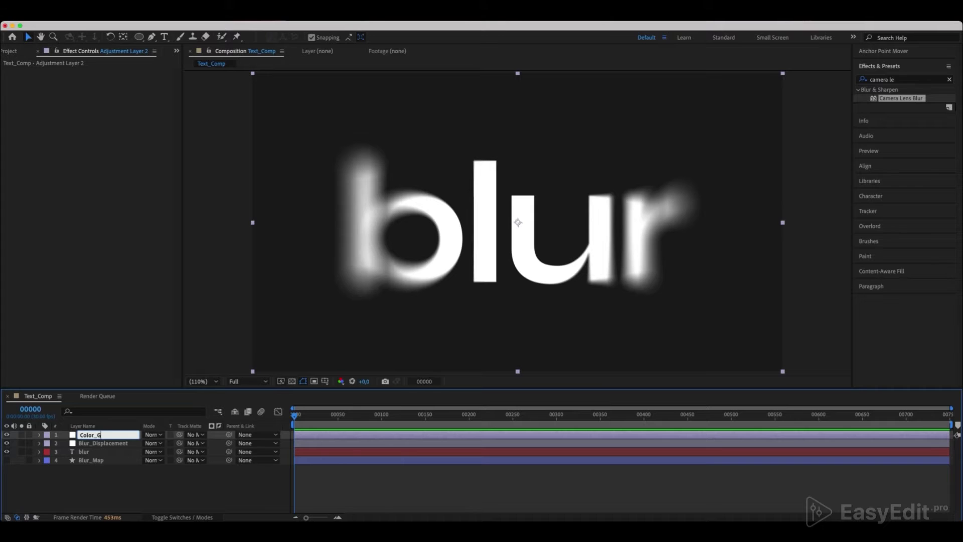
text(rain)
key(Return)
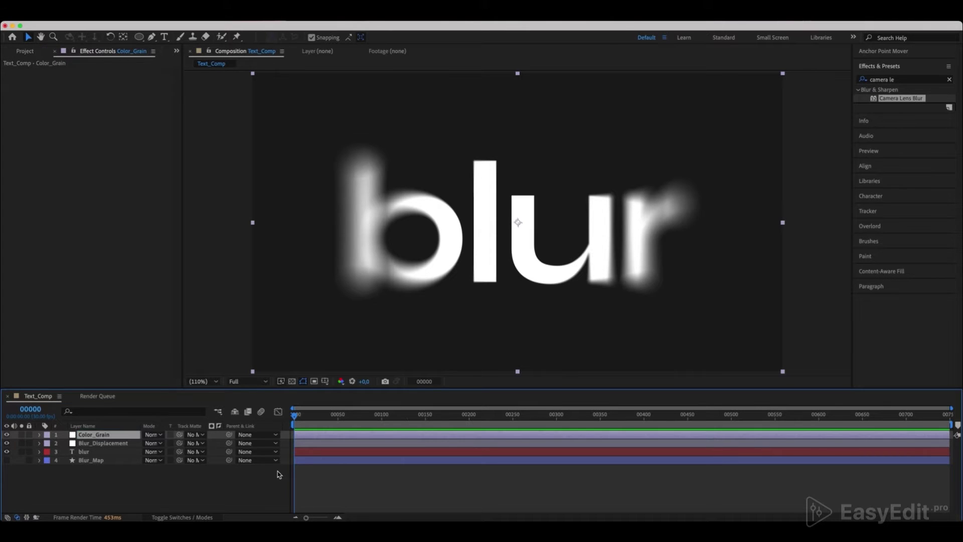
Apply Solid Composite with a black colour to Color_Grain, then add Colorama
drag(910, 80, 856, 82)
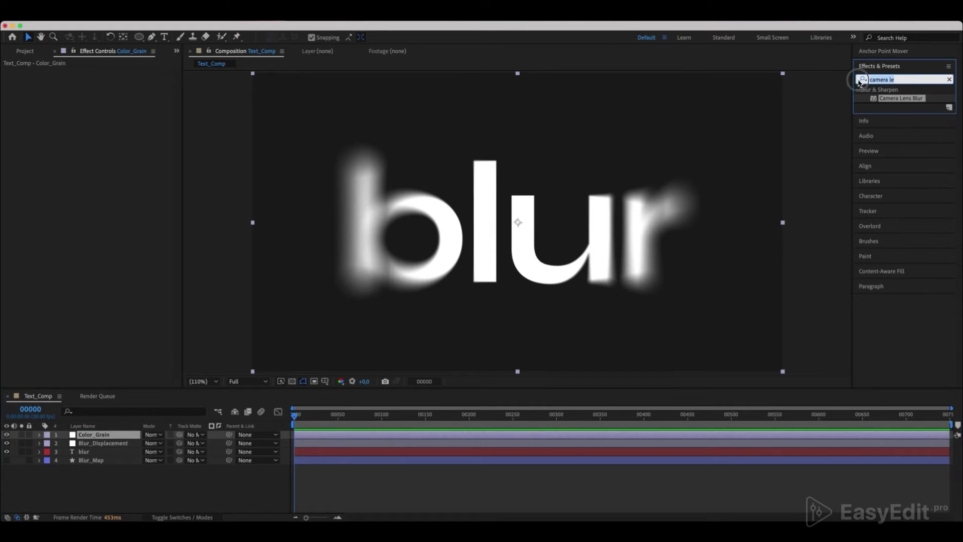
text(solid)
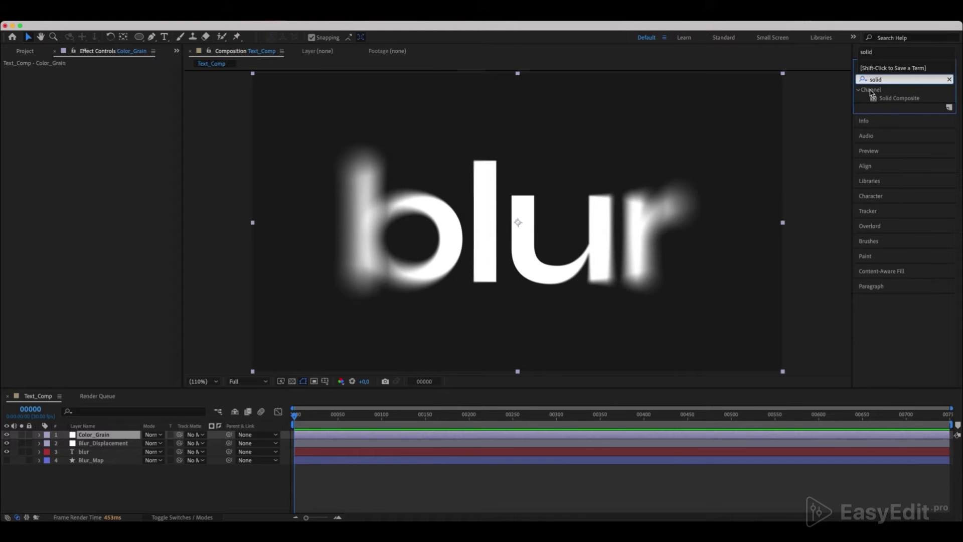
click(897, 99)
drag(899, 100, 92, 435)
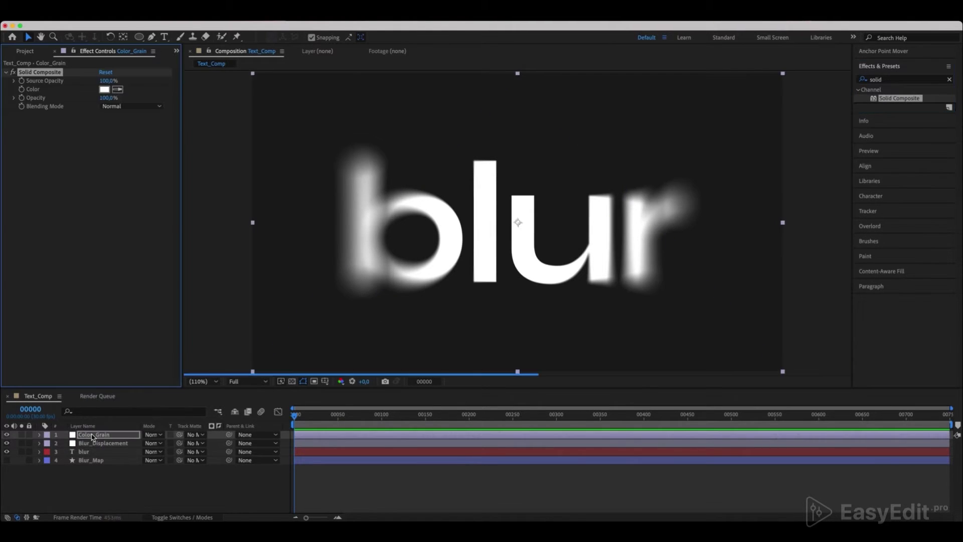
click(104, 90)
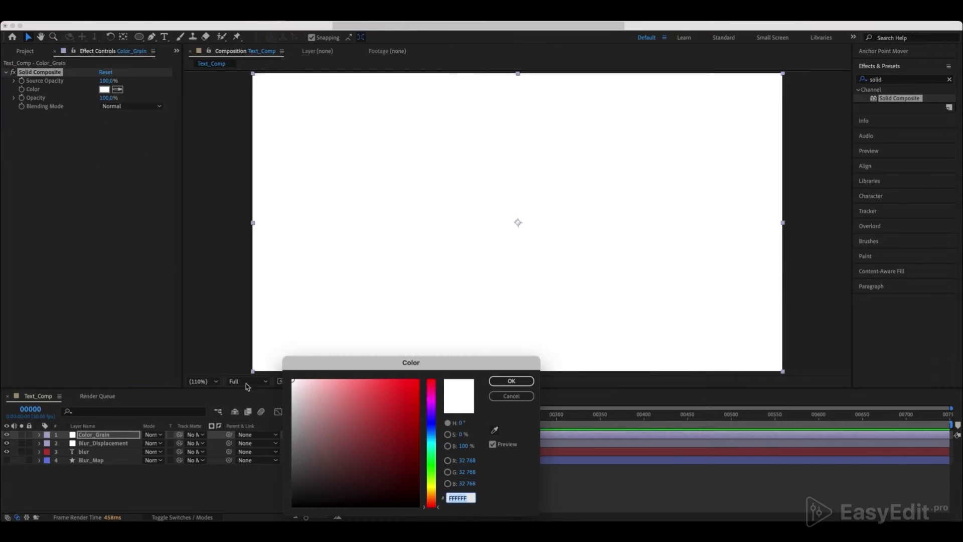
drag(305, 462, 294, 506)
click(511, 383)
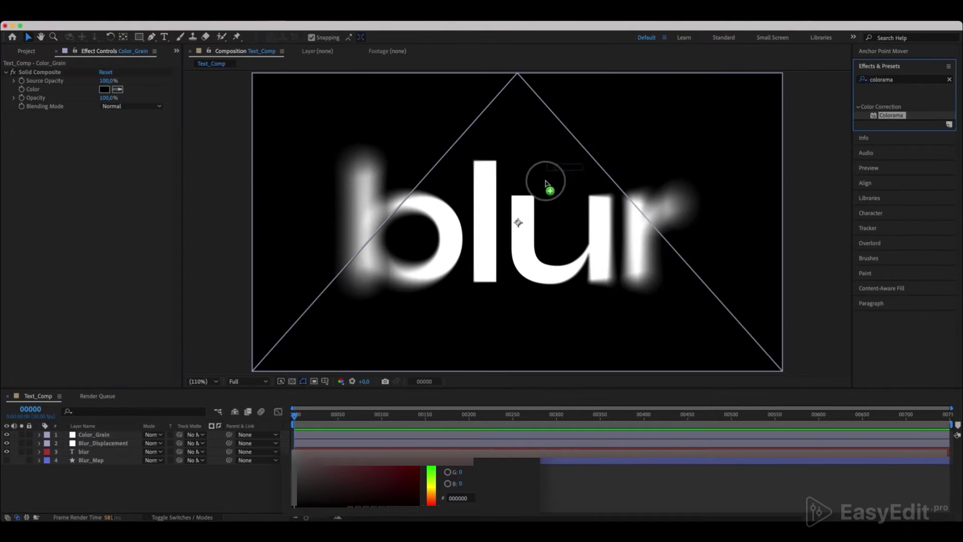
drag(553, 189, 97, 435)
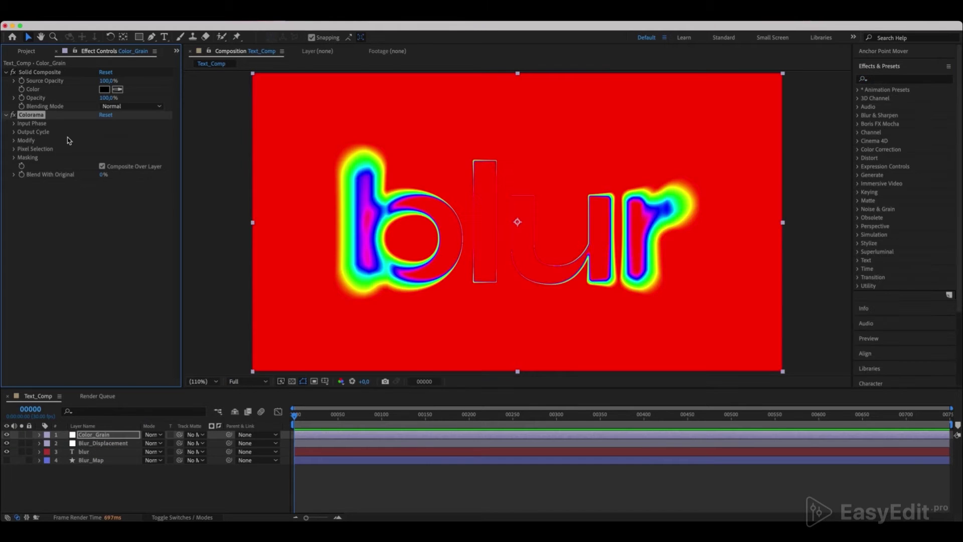
Set the first Colorama output cycle palette points to 000000, 214F89 and 4A8497
click(15, 132)
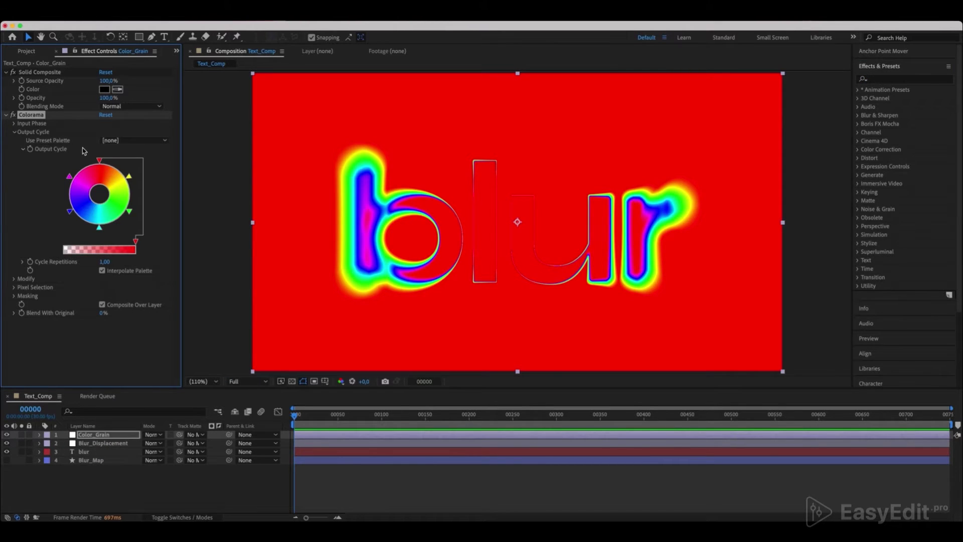
double_click(100, 161)
text(000000)
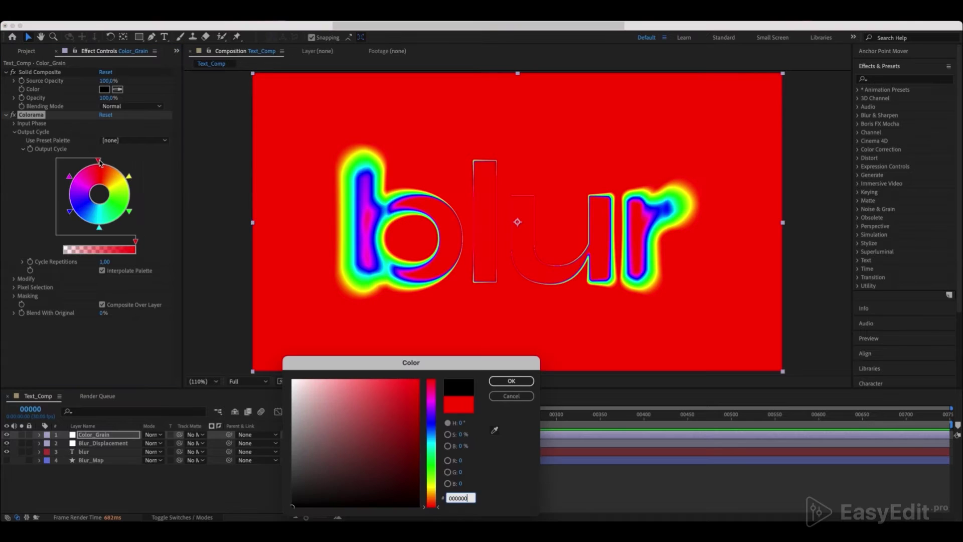
key(Return)
double_click(128, 177)
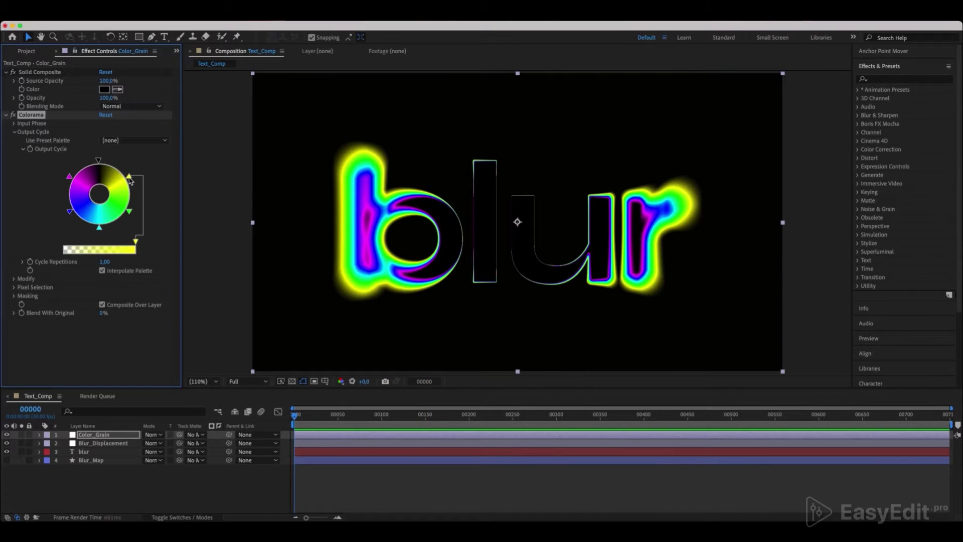
text(214F89)
key(Return)
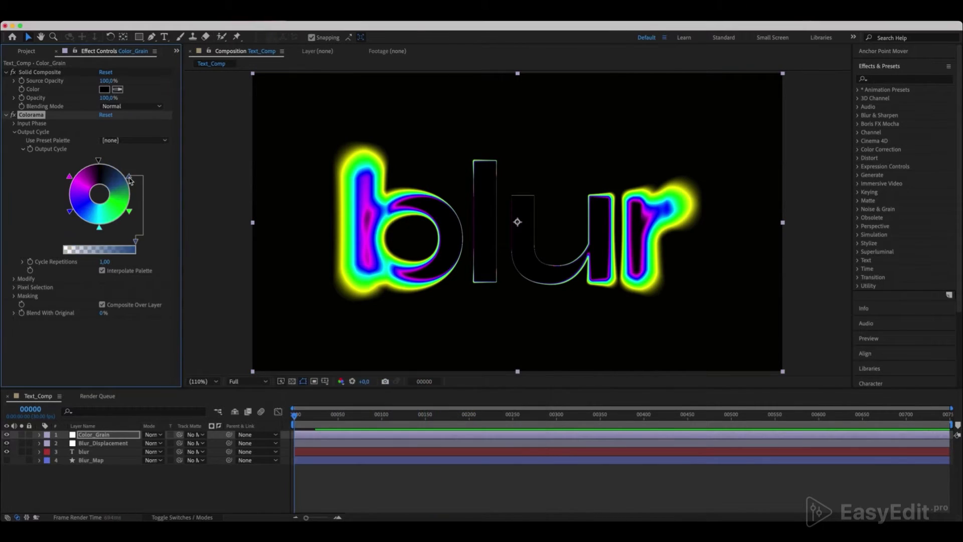
double_click(129, 211)
text(4A8497)
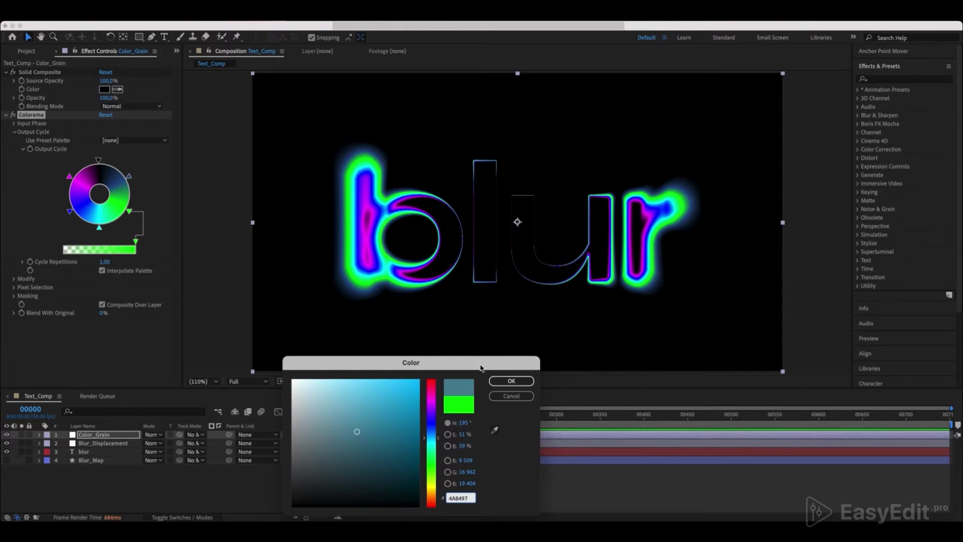
click(492, 381)
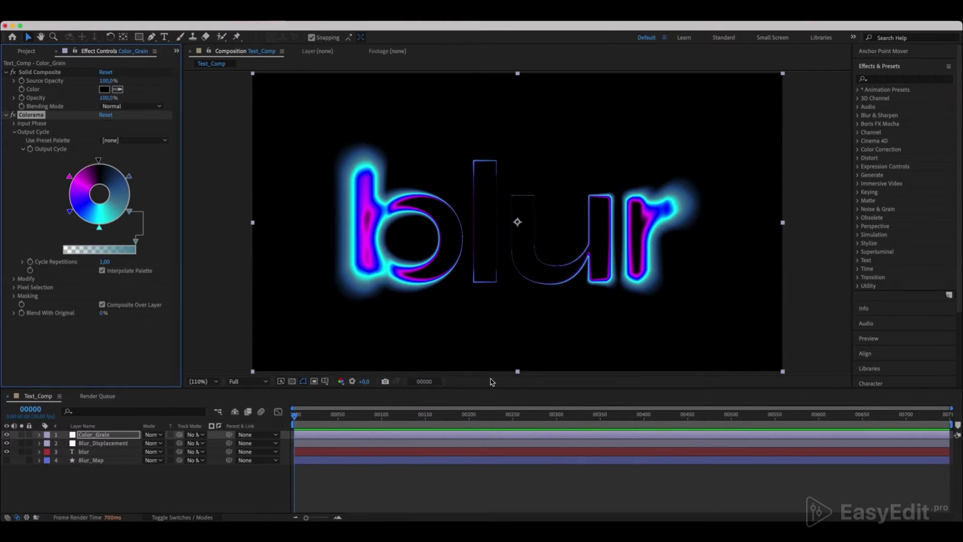
Set the remaining palette colours to E5504C, F7931E, F9BA3B, FDEBD1 and FFFFFF
double_click(99, 227)
text(E5504C)
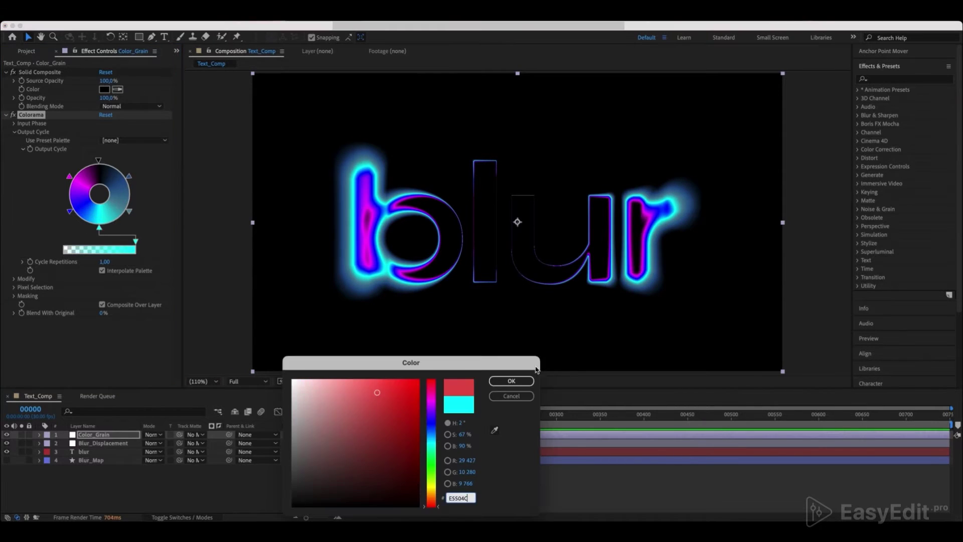
click(511, 382)
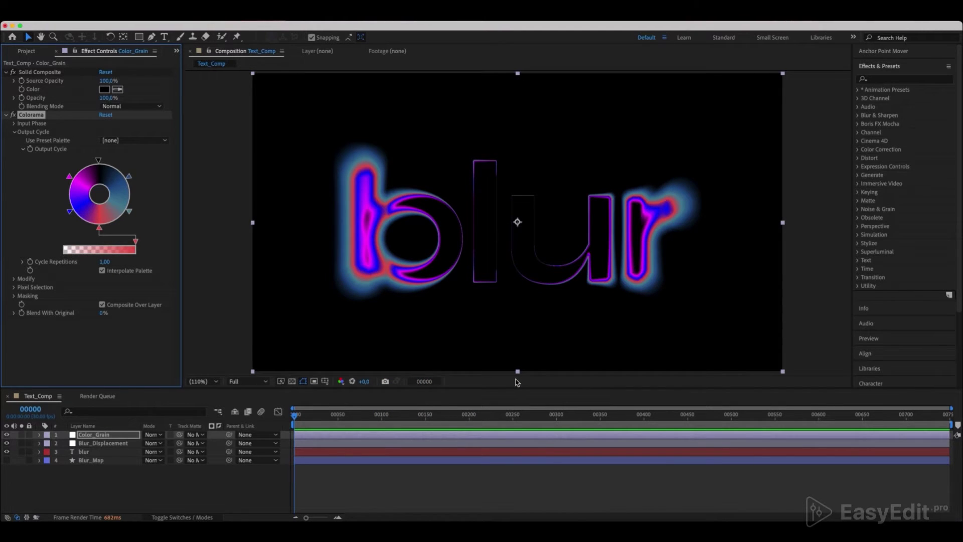
double_click(85, 223)
text(F7931E)
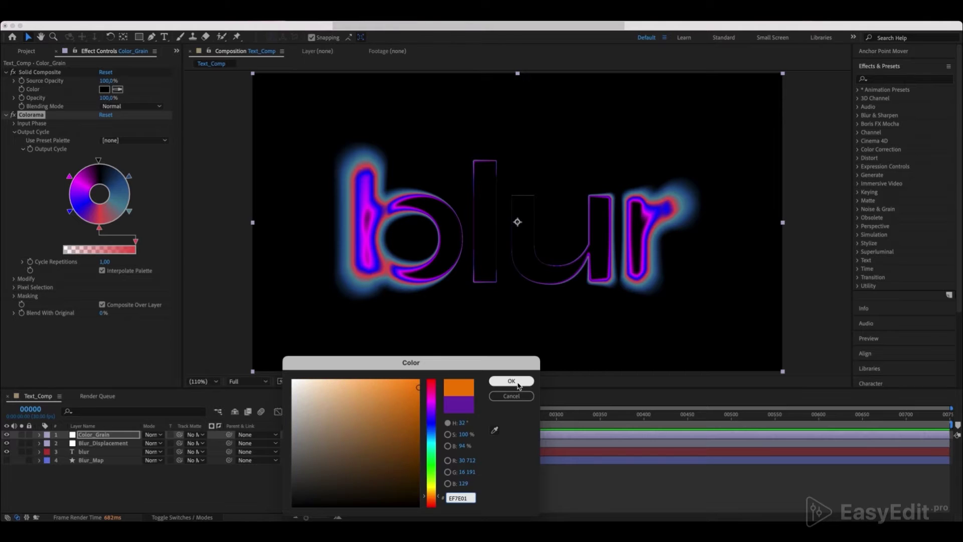
click(511, 382)
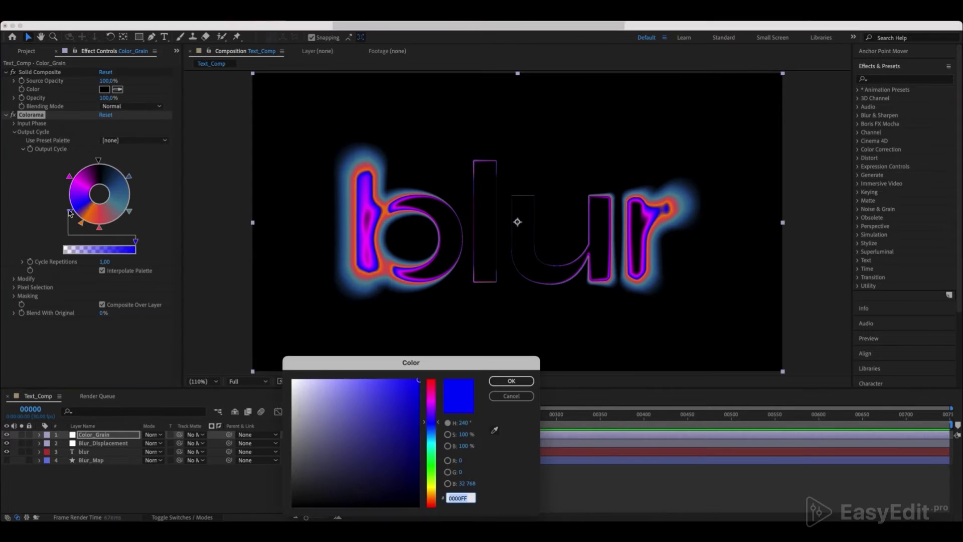
text(F9BA3B)
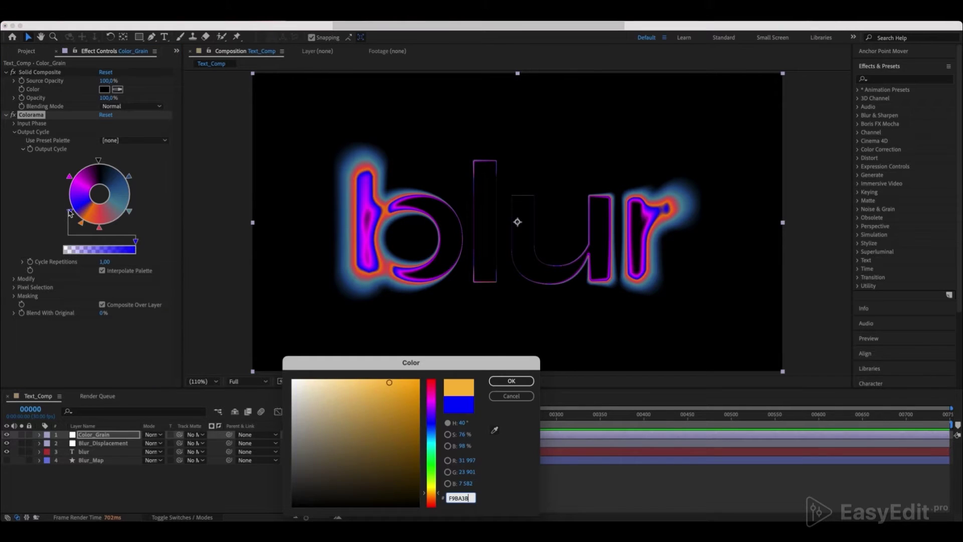
click(502, 381)
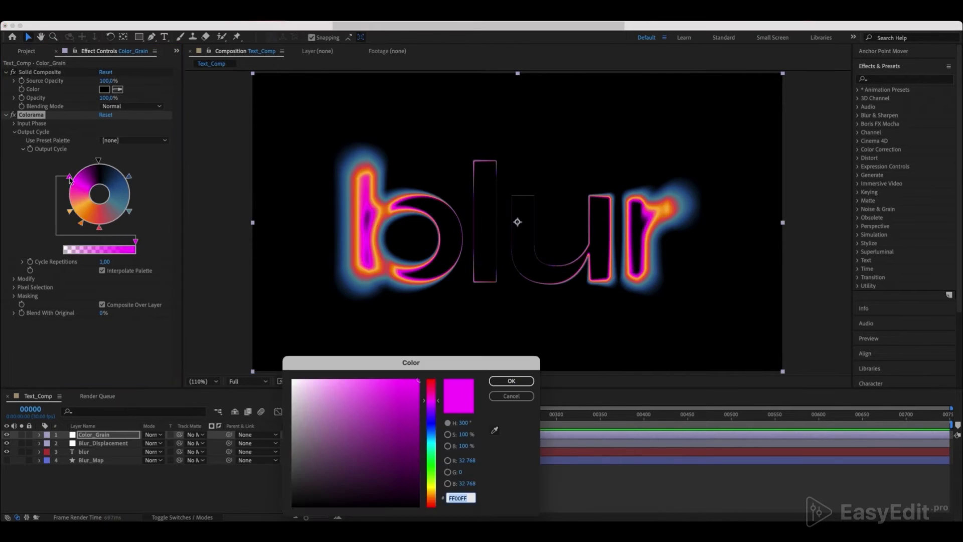
text(FDEBD1)
click(497, 385)
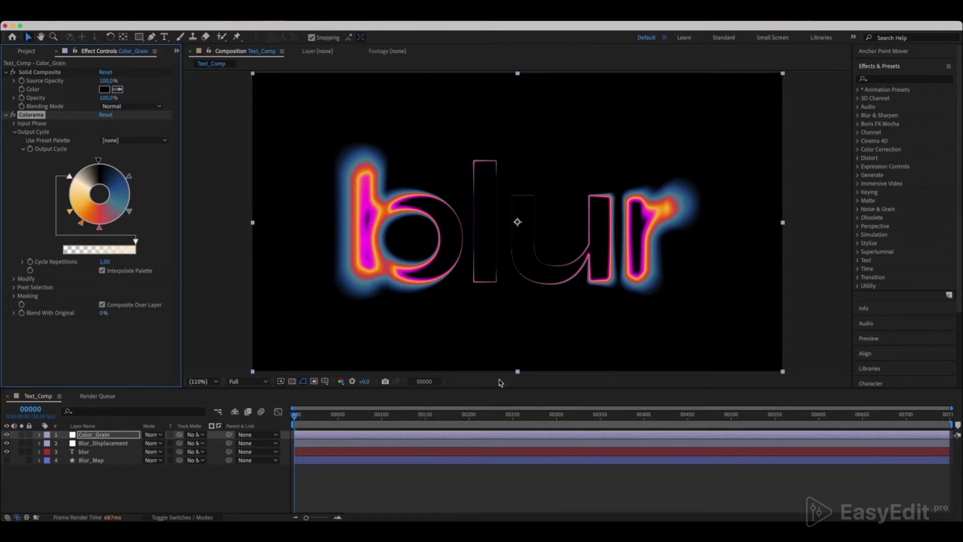
double_click(83, 172)
text(FFFFFF)
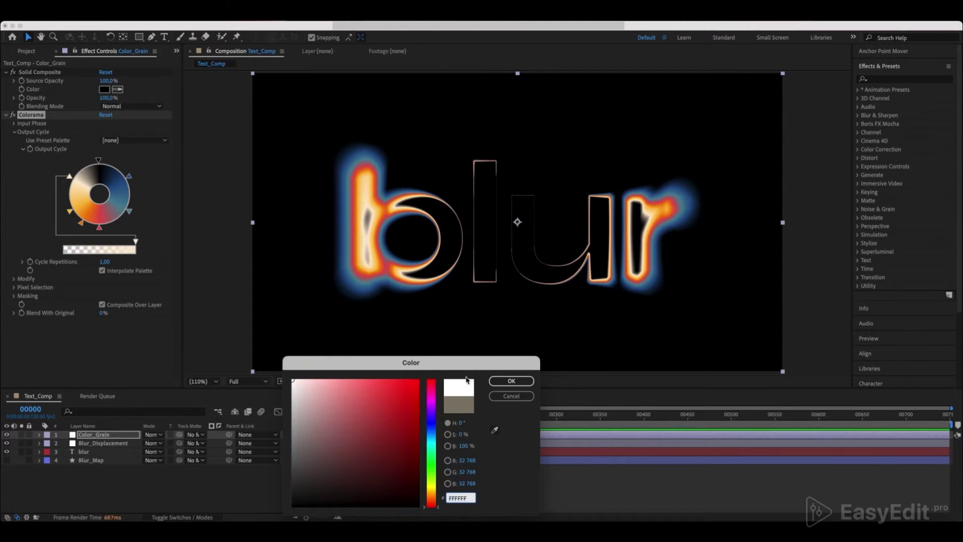
click(511, 381)
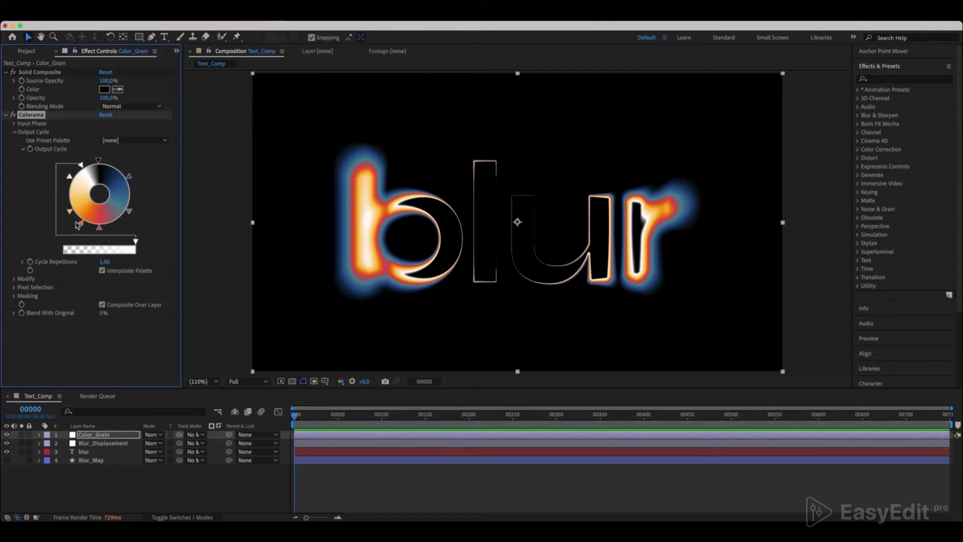
Shift two palette points and add three more on Colorama's Output Cycle wheel to whiten the letters
drag(69, 211, 66, 206)
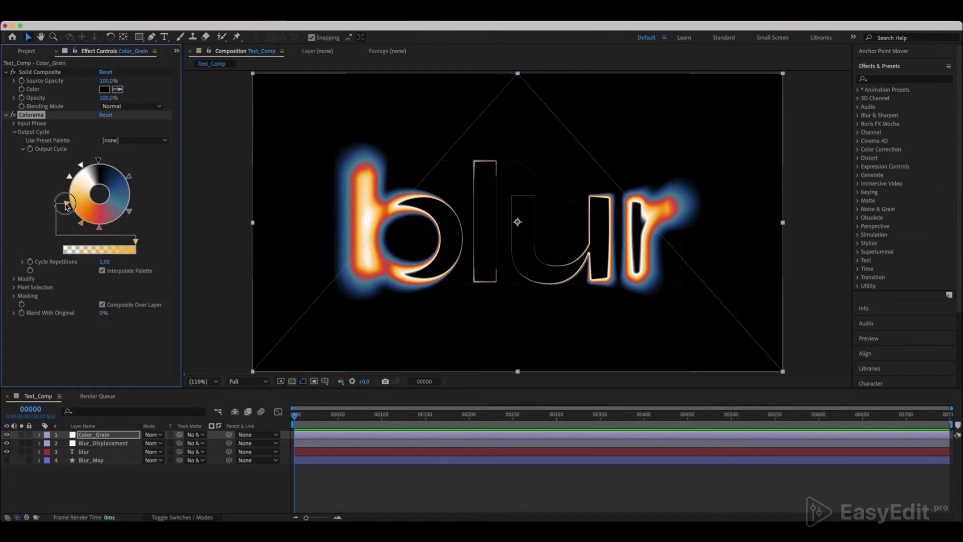
click(76, 221)
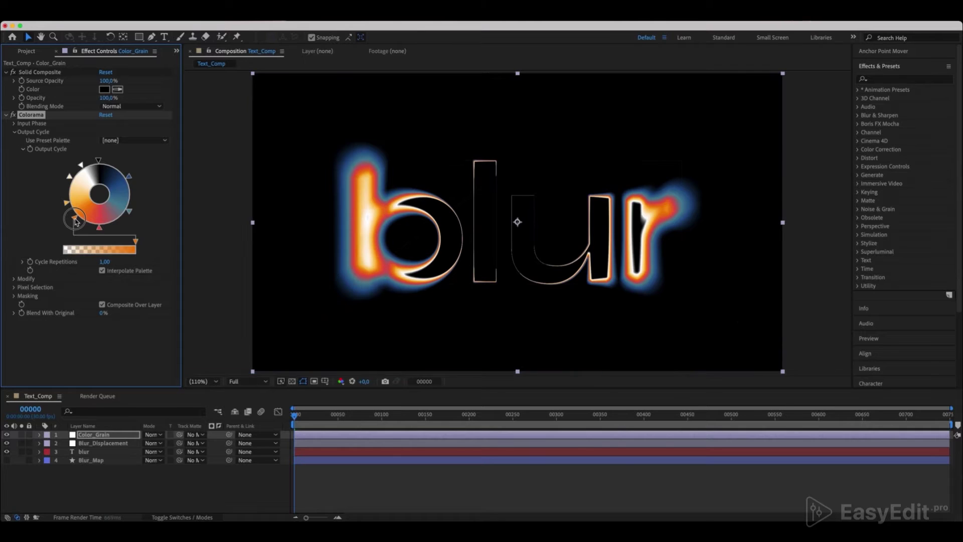
click(70, 176)
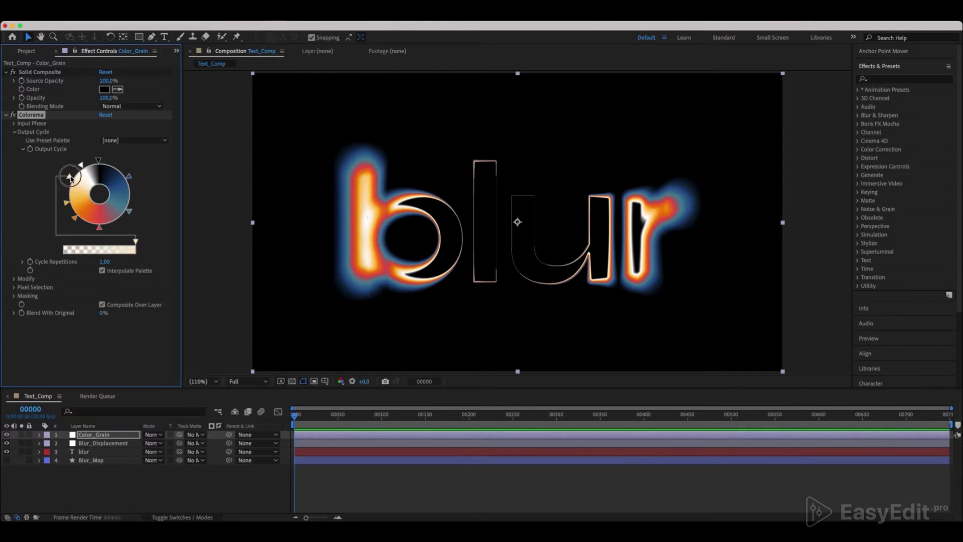
drag(66, 203, 73, 172)
click(80, 165)
click(65, 196)
mouse_move(100, 163)
mouse_down()
mouse_move(108, 167)
mouse_move(99, 161)
mouse_up()
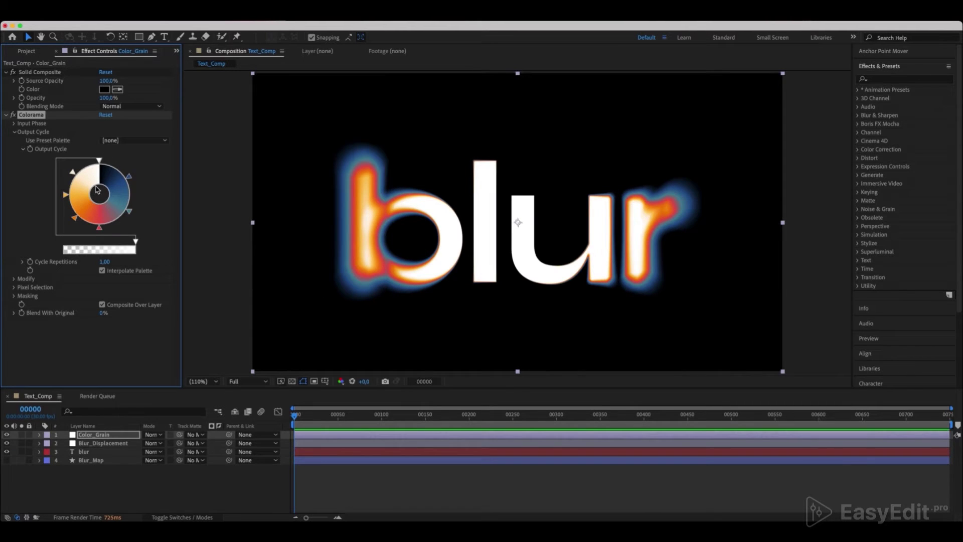
Apply Noise Alpha to Color_Grain and move it to the top of its effects
click(892, 80)
text(noise alpha)
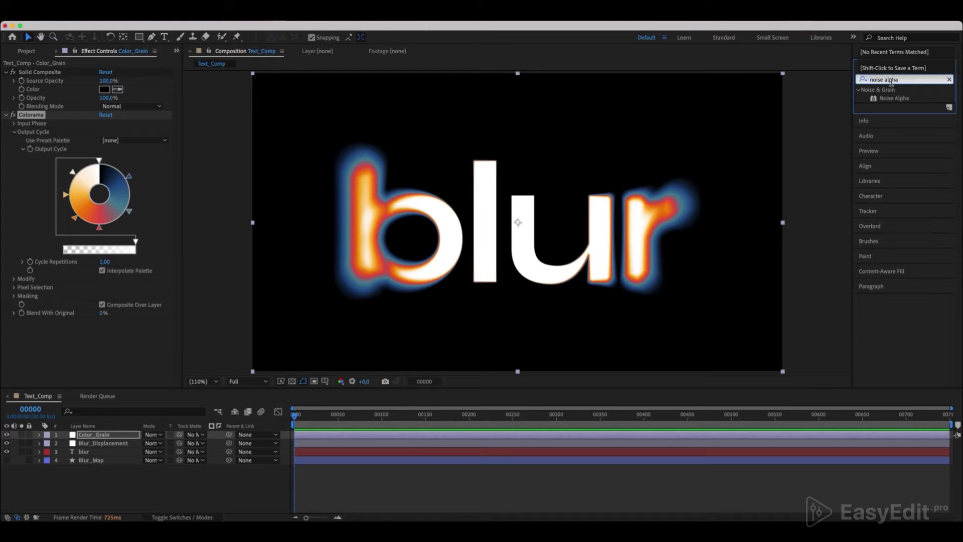
drag(894, 98, 120, 434)
drag(42, 315, 50, 74)
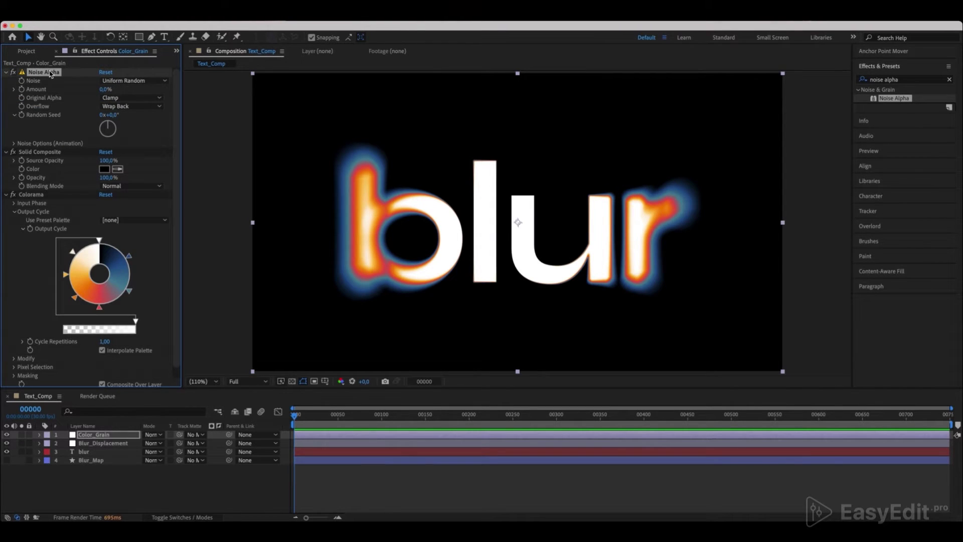
Set Noise Alpha to Squared Random, 75% amount, with Original Alpha on Edges
click(125, 81)
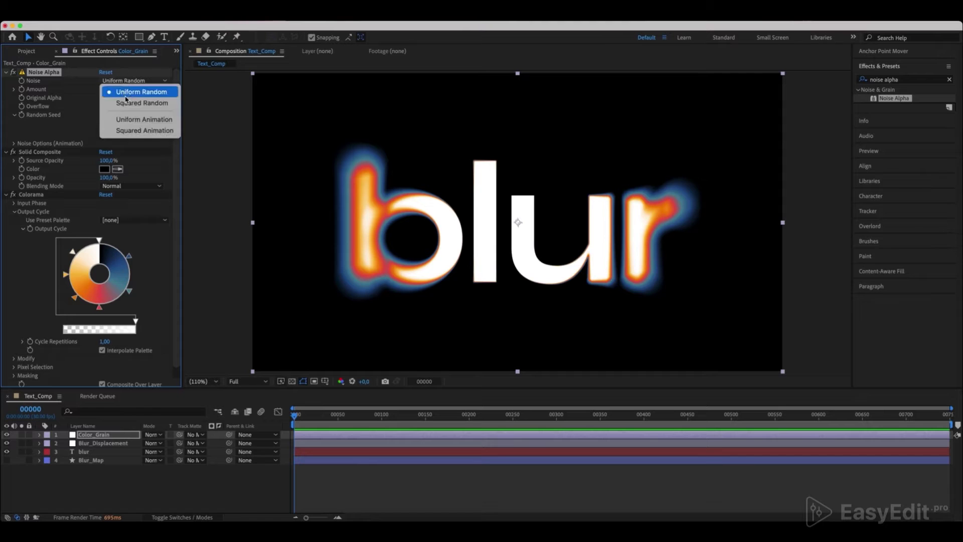
click(126, 104)
click(110, 89)
key(Return)
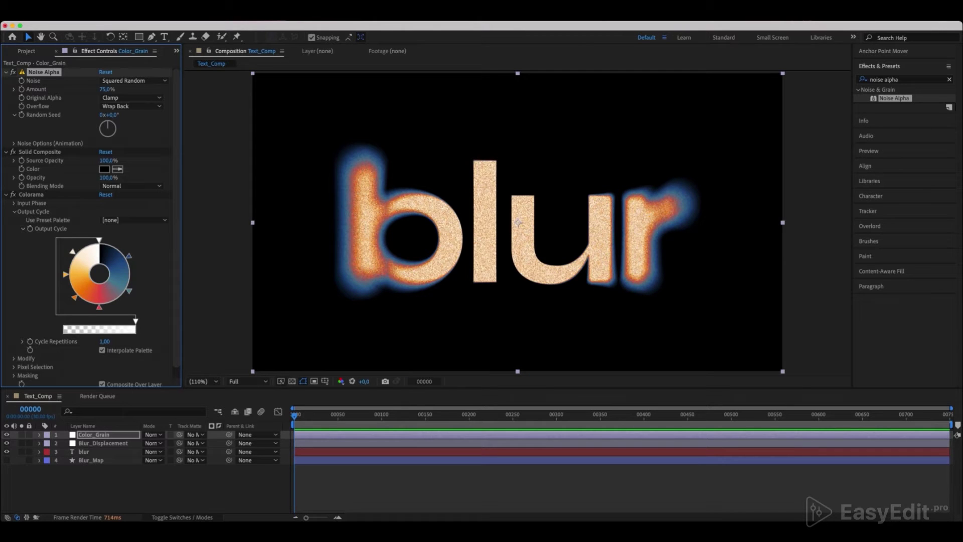
click(128, 98)
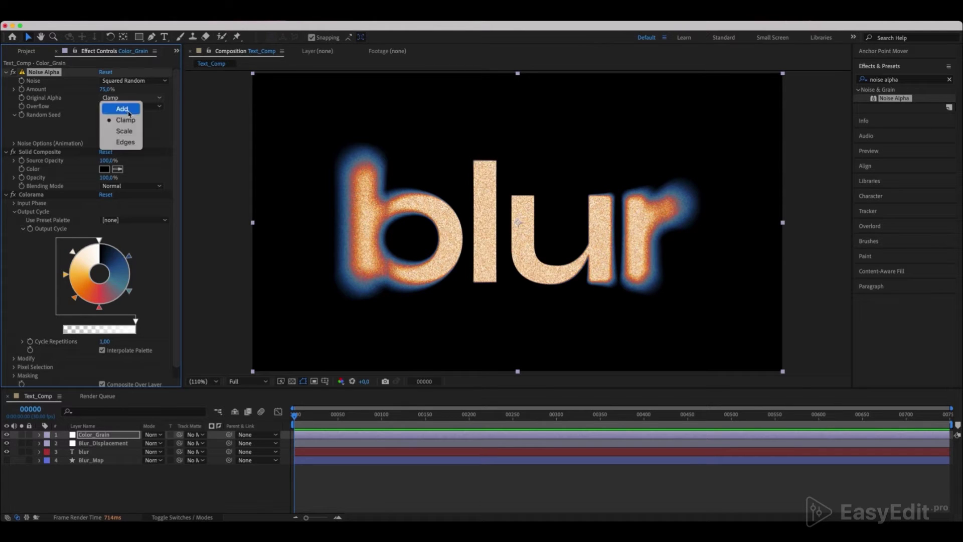
click(128, 142)
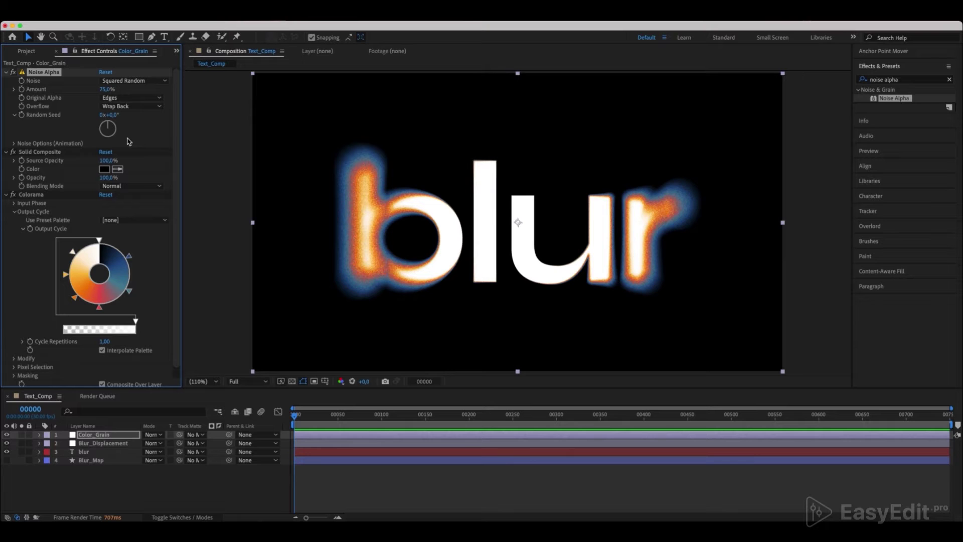
Create a new solid named Fractal_Noise and apply the Fractal Noise effect to it
click(91, 486)
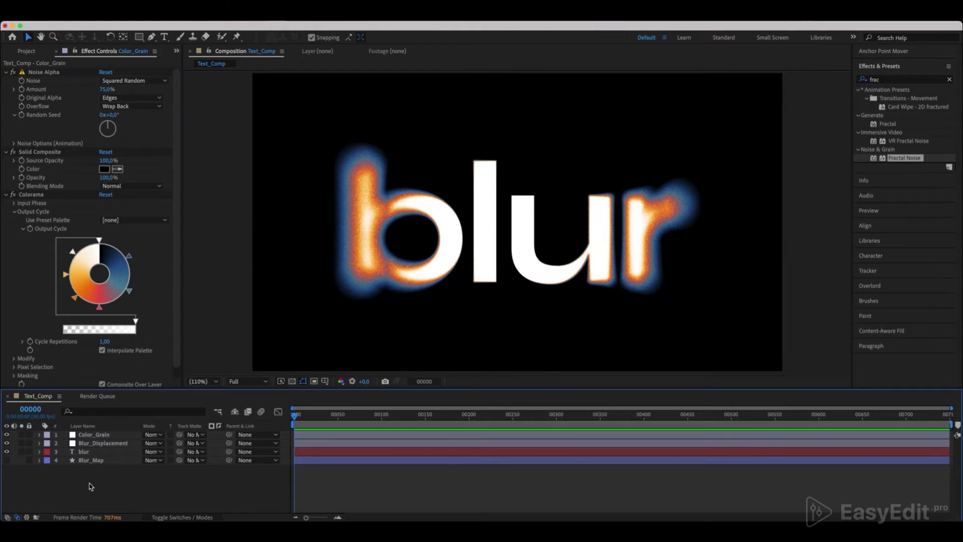
right_click(88, 486)
mouse_move(135, 394)
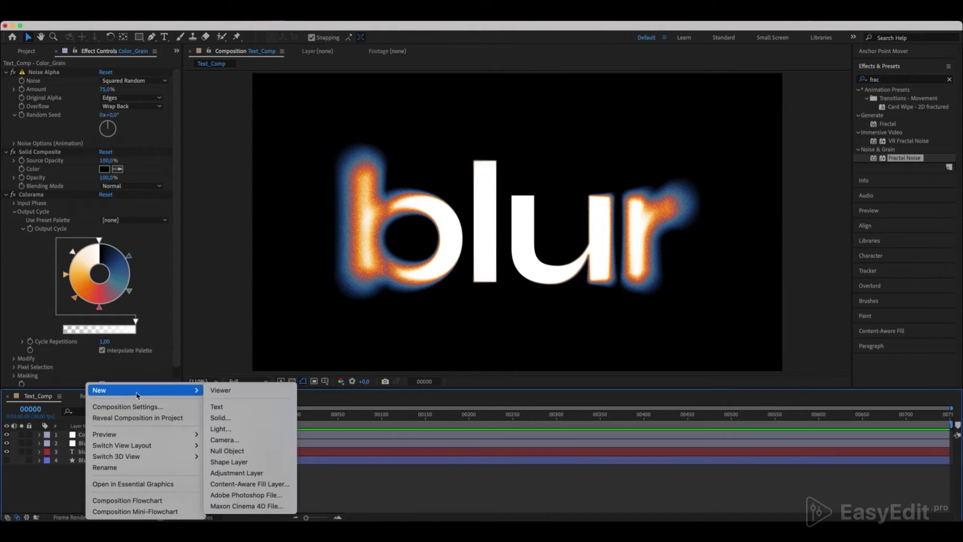
click(219, 418)
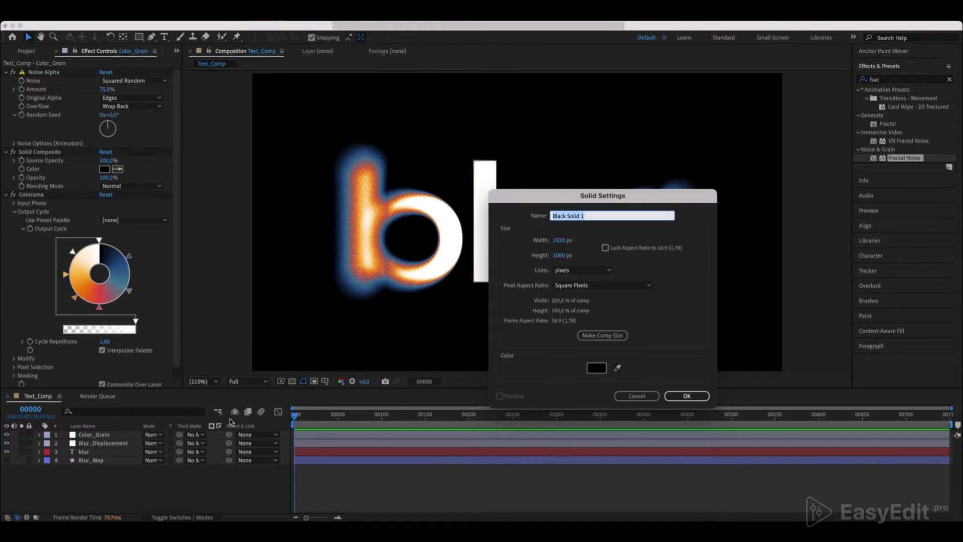
text(Fractal_Noise)
key(Return)
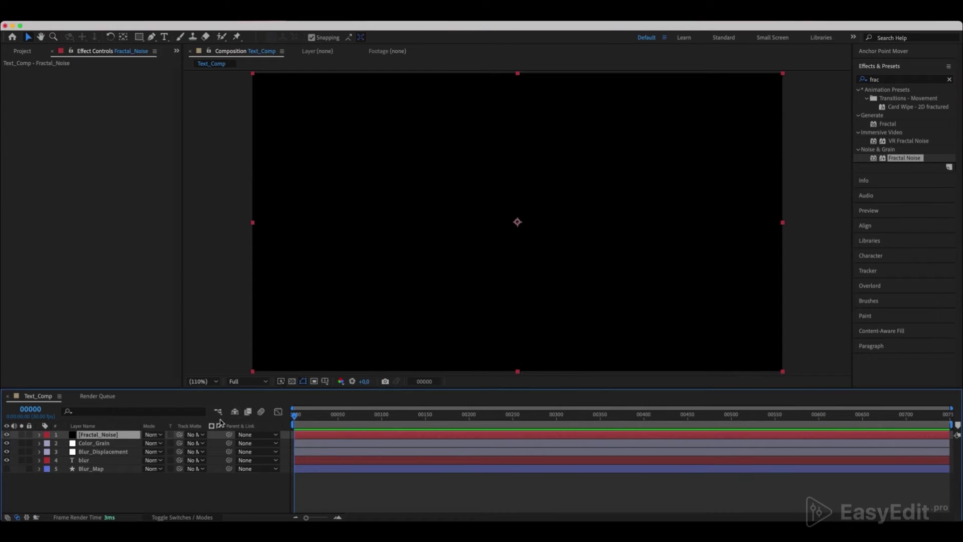
drag(899, 160, 110, 437)
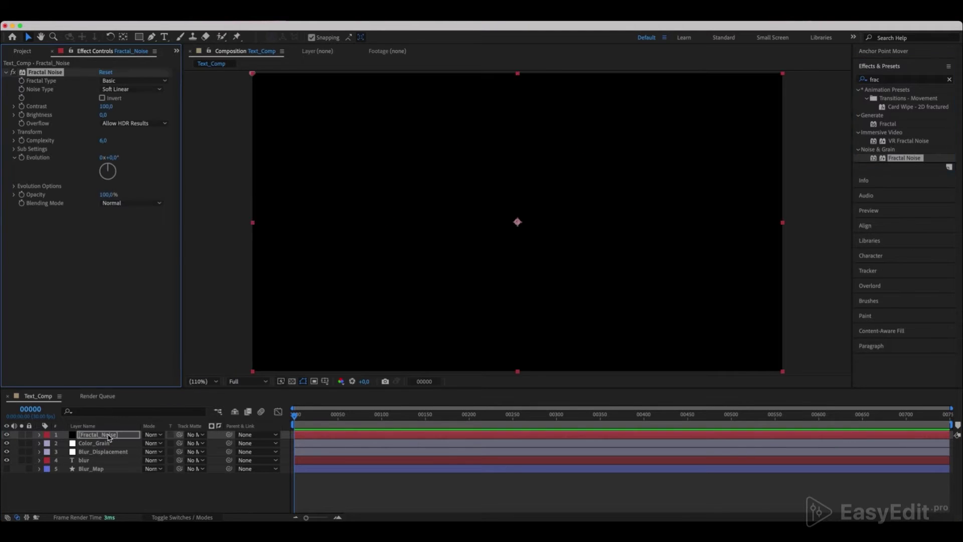
Set Fractal Noise to the Dynamic type, Contrast 270 and Transform Scale 210
click(134, 80)
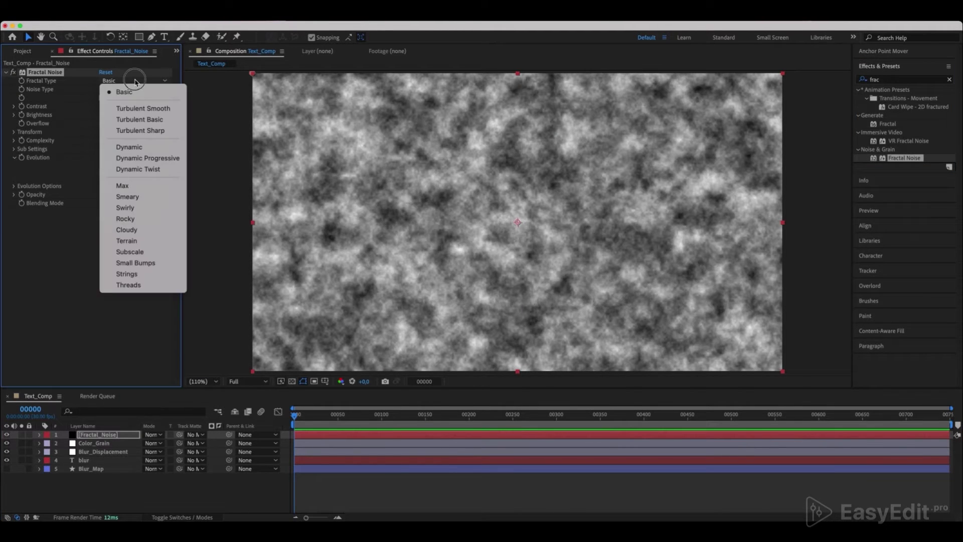
click(133, 148)
click(105, 107)
text(270)
key(Return)
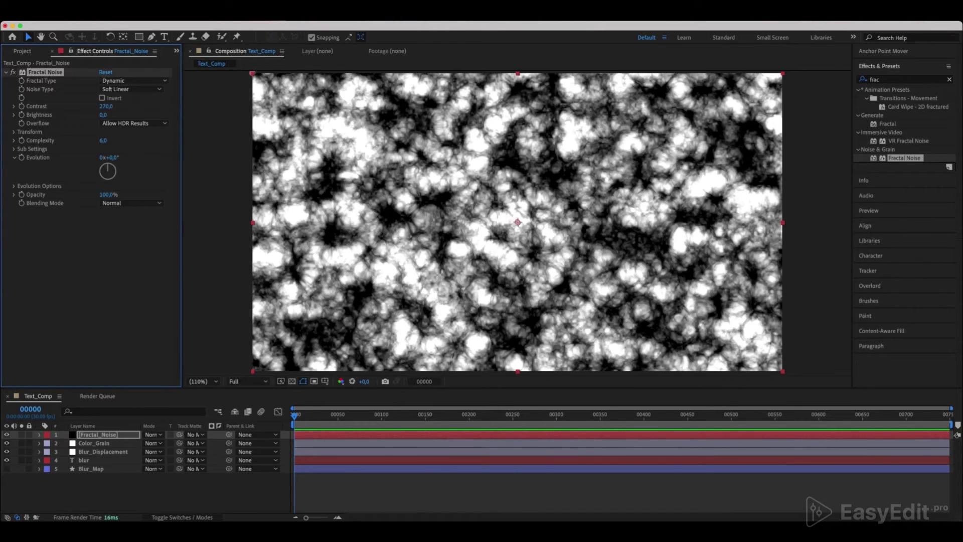
click(14, 132)
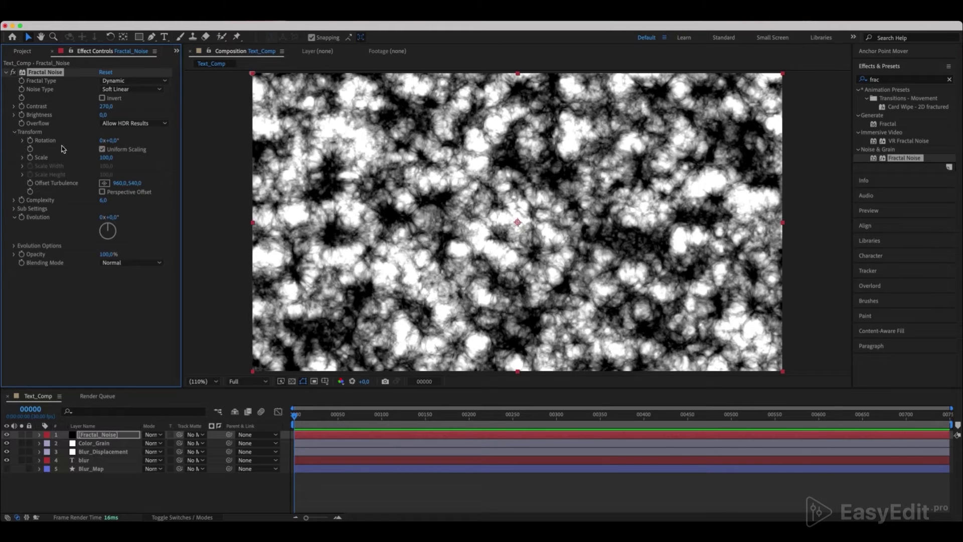
click(106, 156)
text(210)
key(Return)
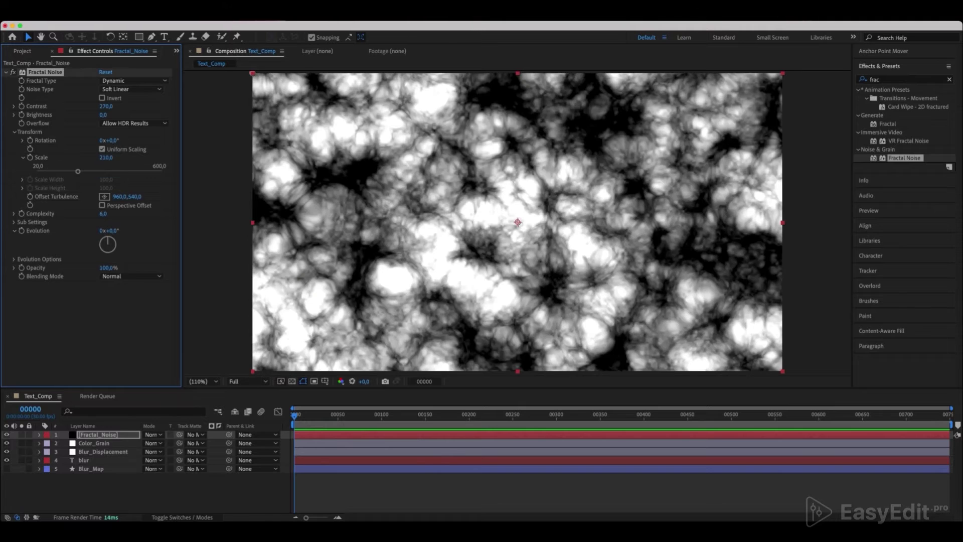
Drive Evolution with the expression time*100, preview the churning noise, and search for Fast Box Blur
alt+click(21, 231)
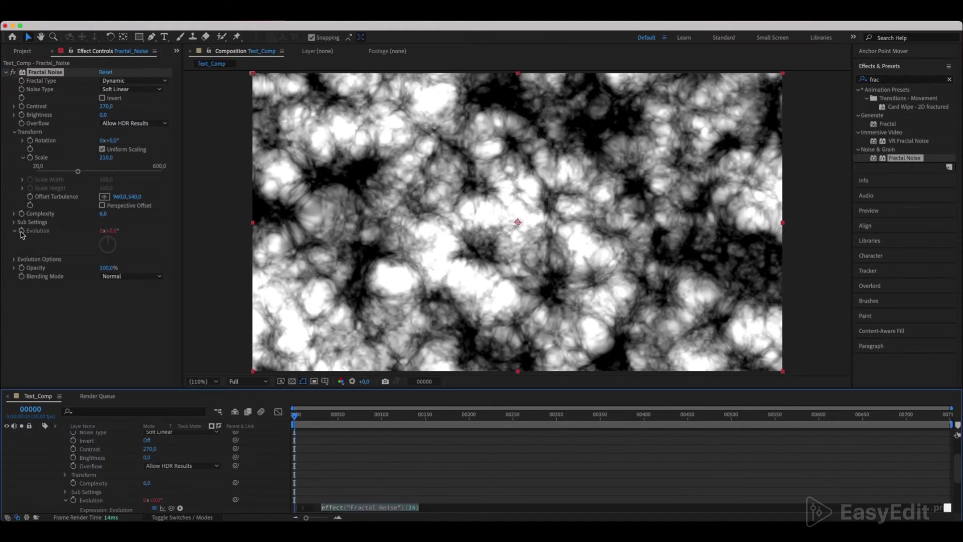
text(time)
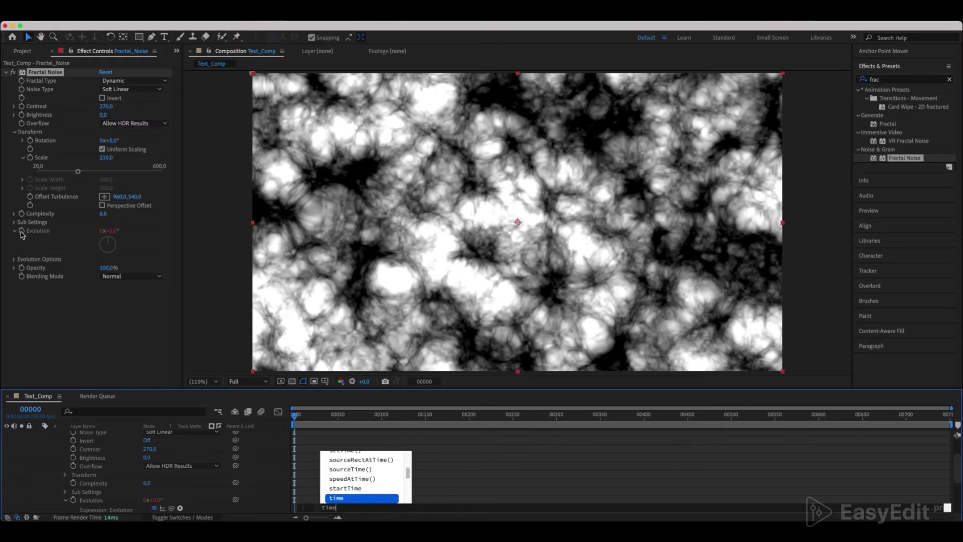
text(*)
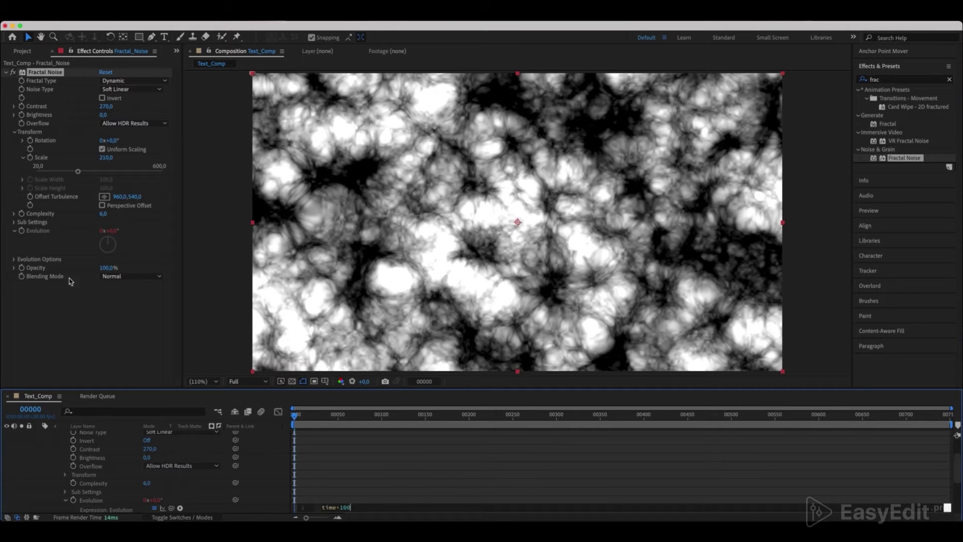
click(334, 436)
drag(315, 414, 354, 415)
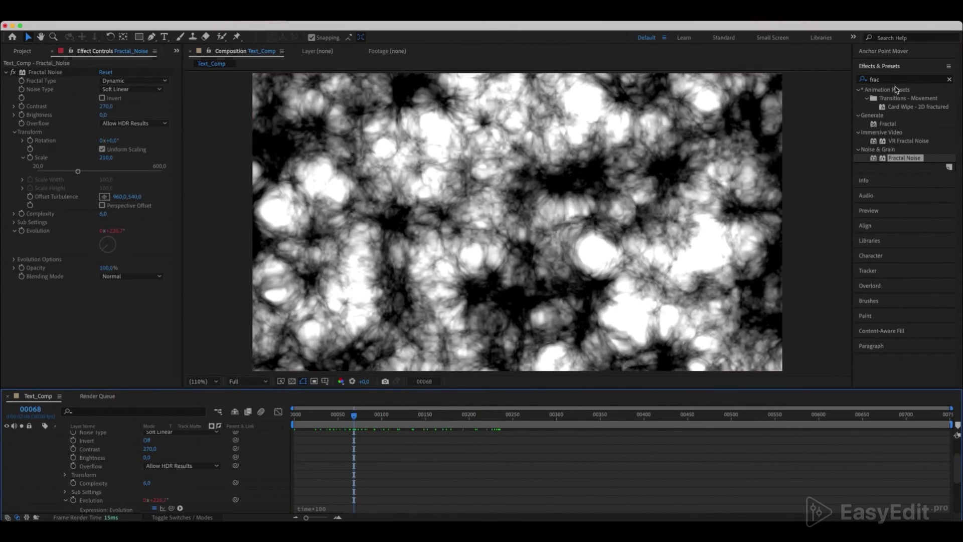
double_click(875, 79)
text(fast bo)
Apply Fast Box Blur to the Fractal_Noise layer with a Blur Radius of 50
click(911, 100)
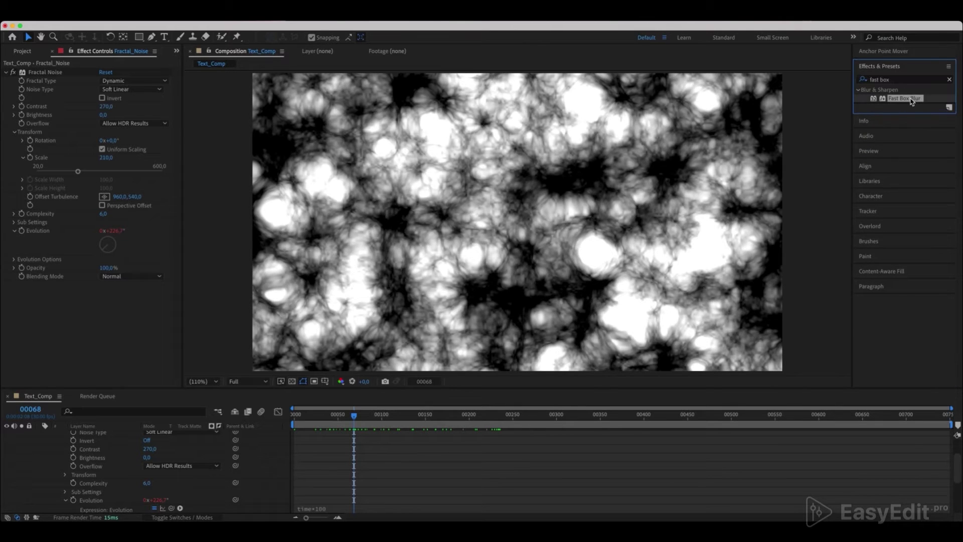
drag(911, 99, 95, 352)
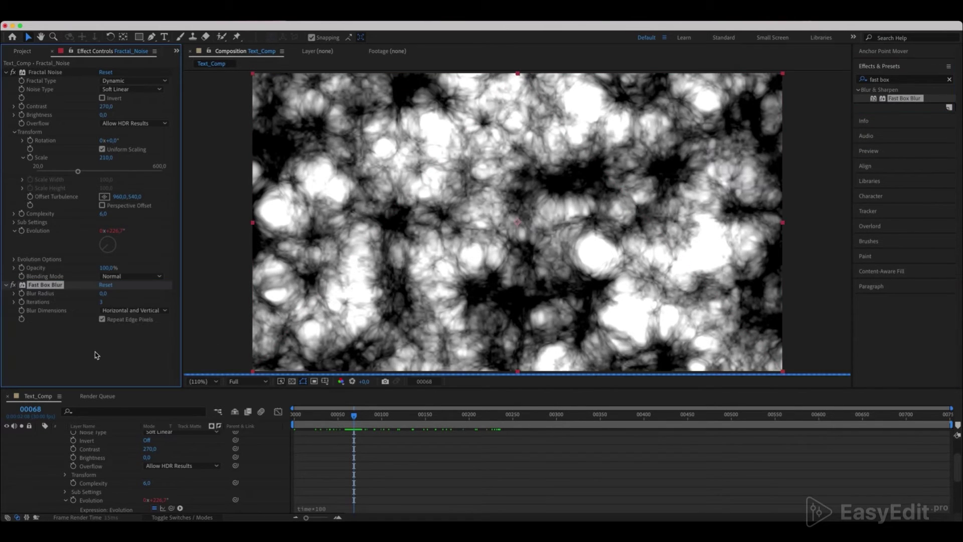
click(103, 293)
text(50)
key(Return)
key(u)
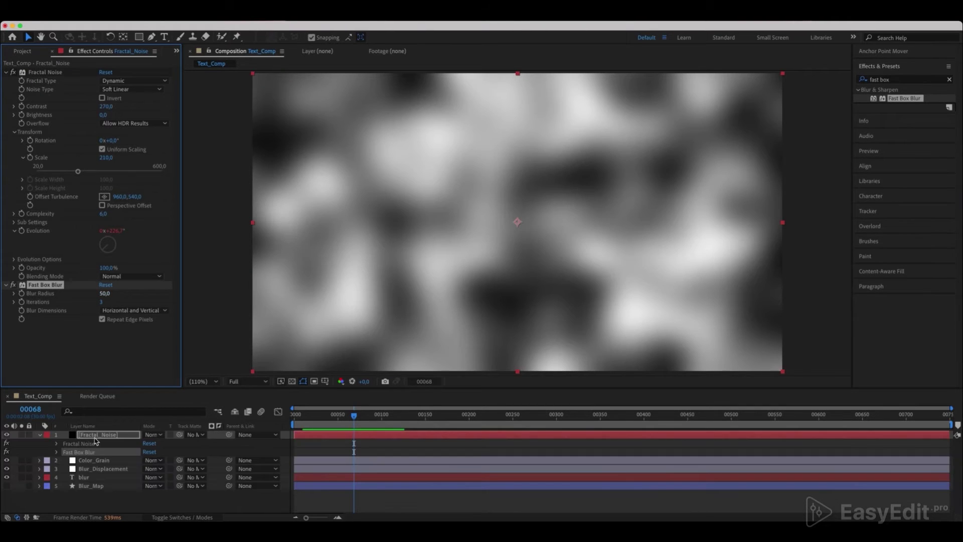
Find Calculations in Effects & Presets and drag it onto the noise layer
click(882, 79)
text(ca)
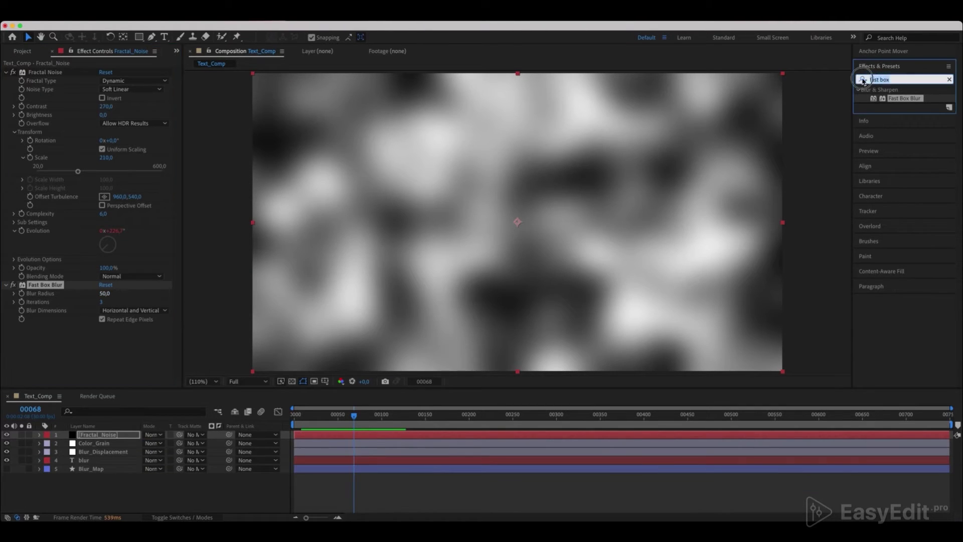
text(lcu)
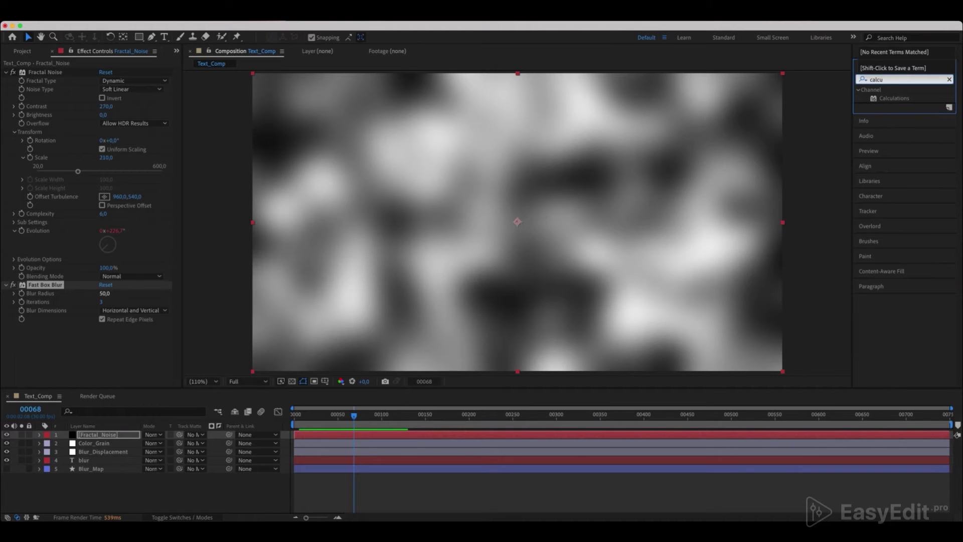
drag(891, 98, 113, 438)
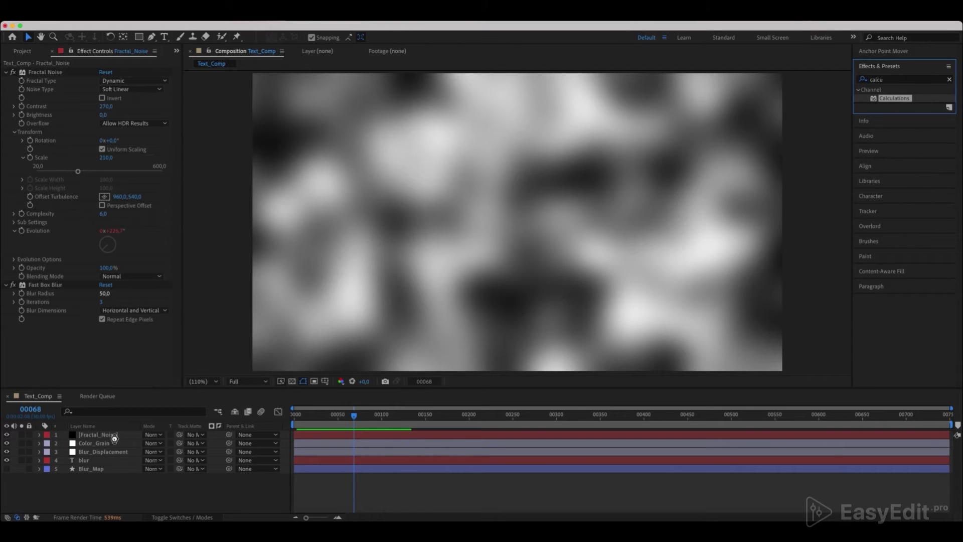
Set Calculations' second layer to Blur_Map with effects & masks, 100% opacity, Multiply blending
drag(114, 439, 115, 439)
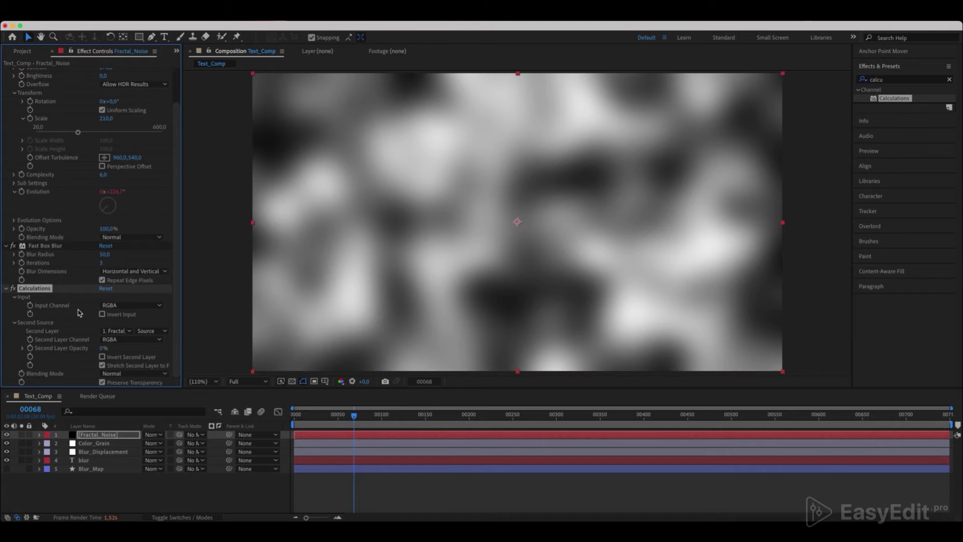
click(117, 331)
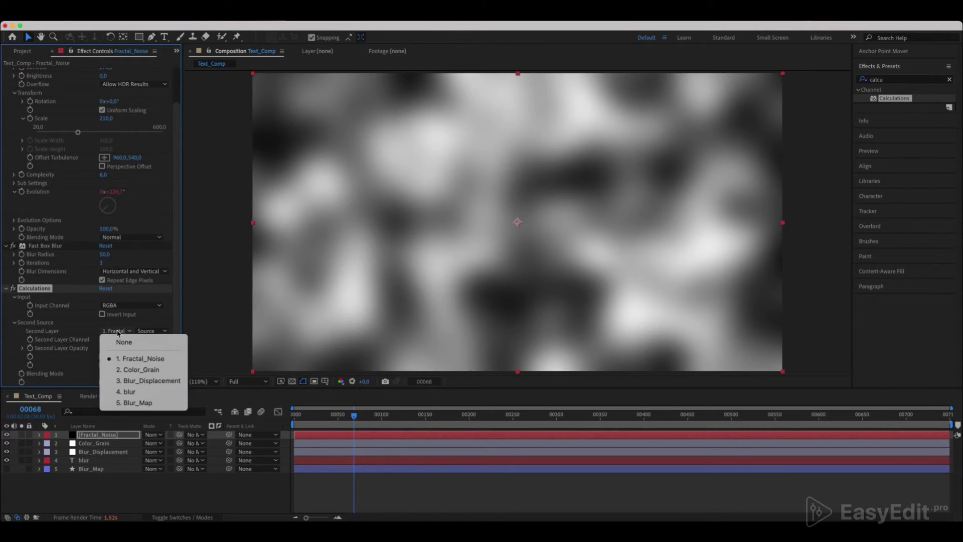
click(123, 403)
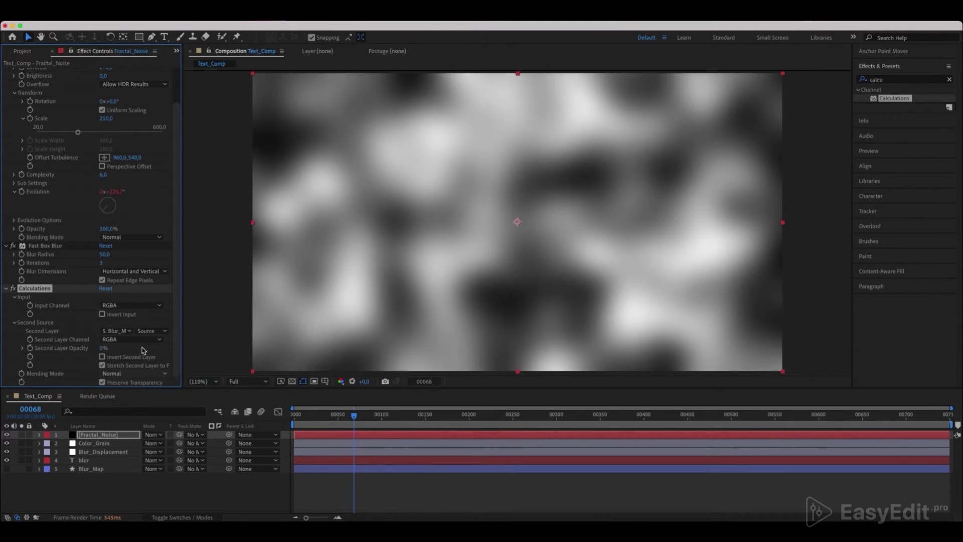
click(149, 333)
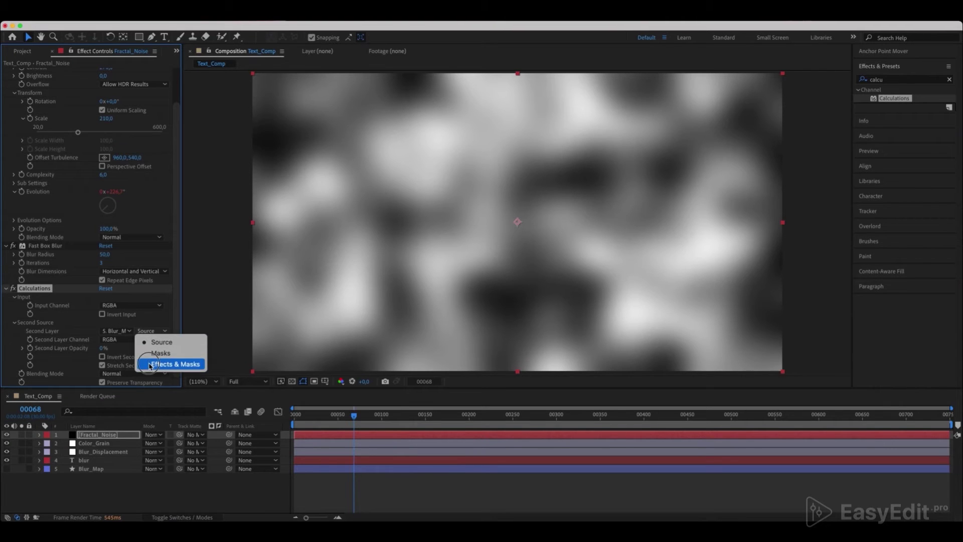
click(151, 364)
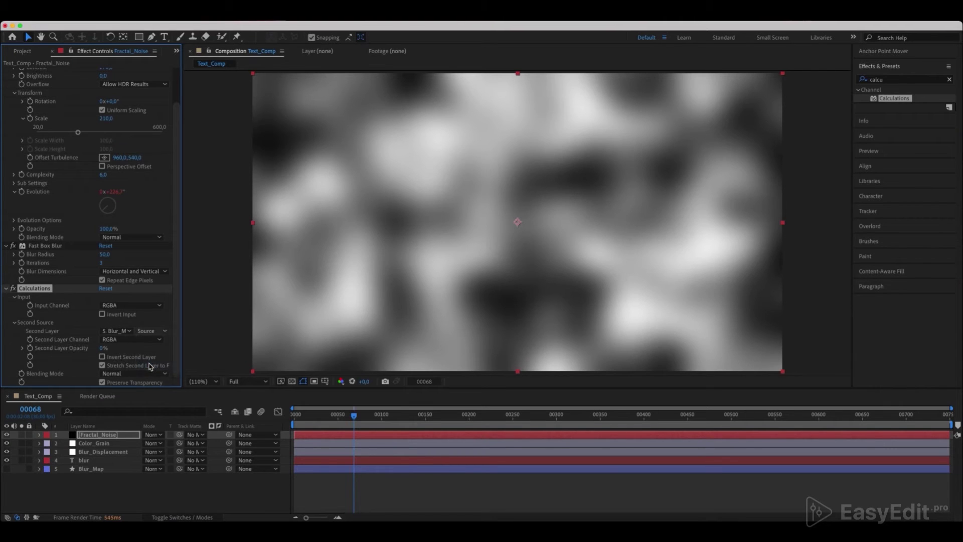
click(103, 349)
key(Return)
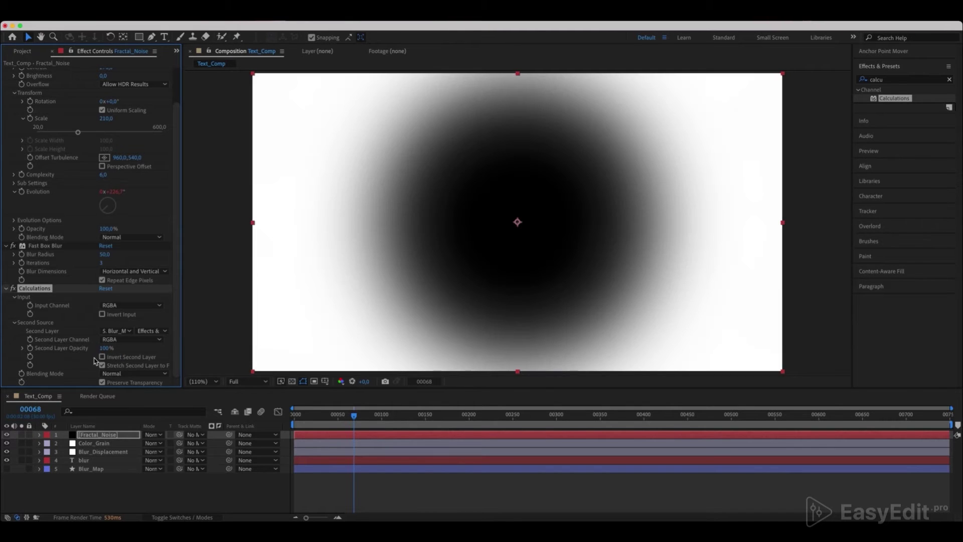
click(113, 374)
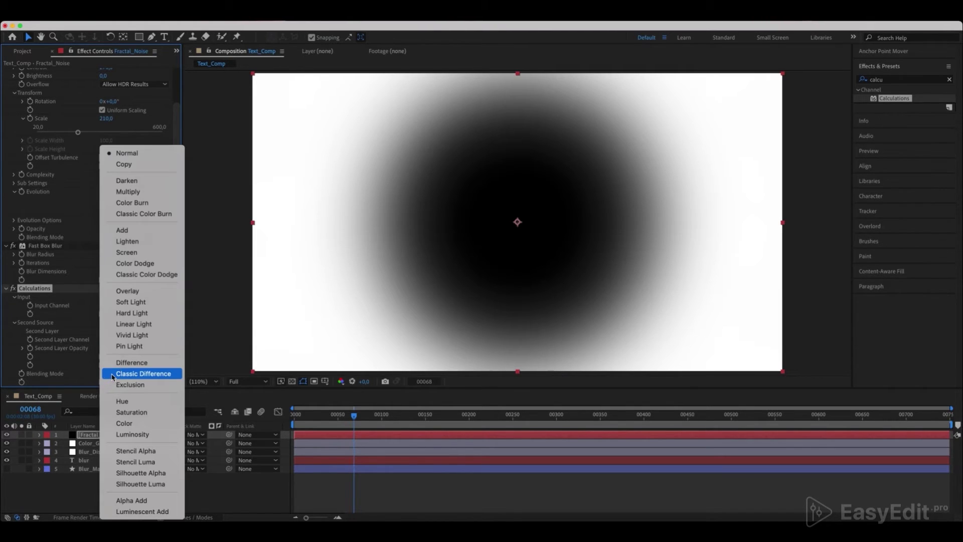
click(128, 192)
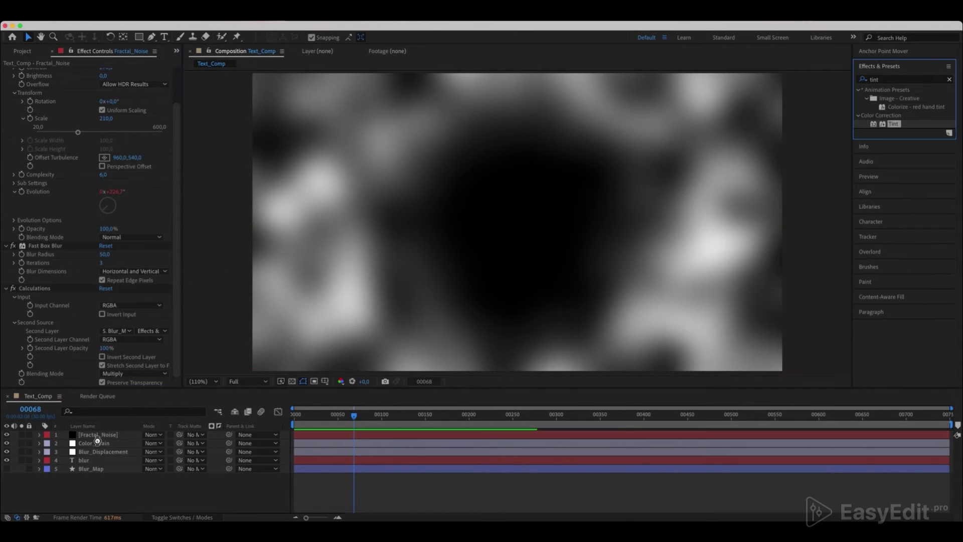
Add Tint to Fractal_Noise and map its black to 50% brightness grey
drag(97, 440, 96, 438)
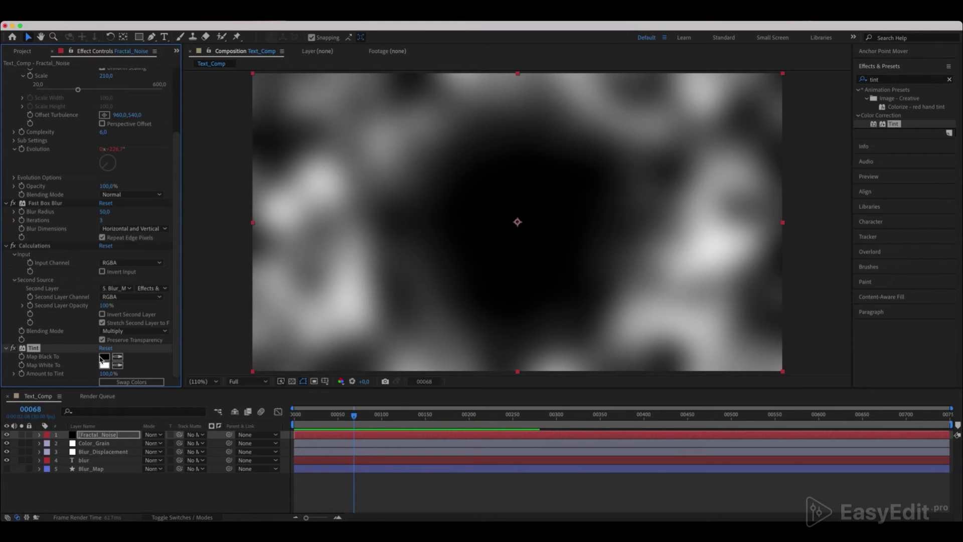
click(106, 358)
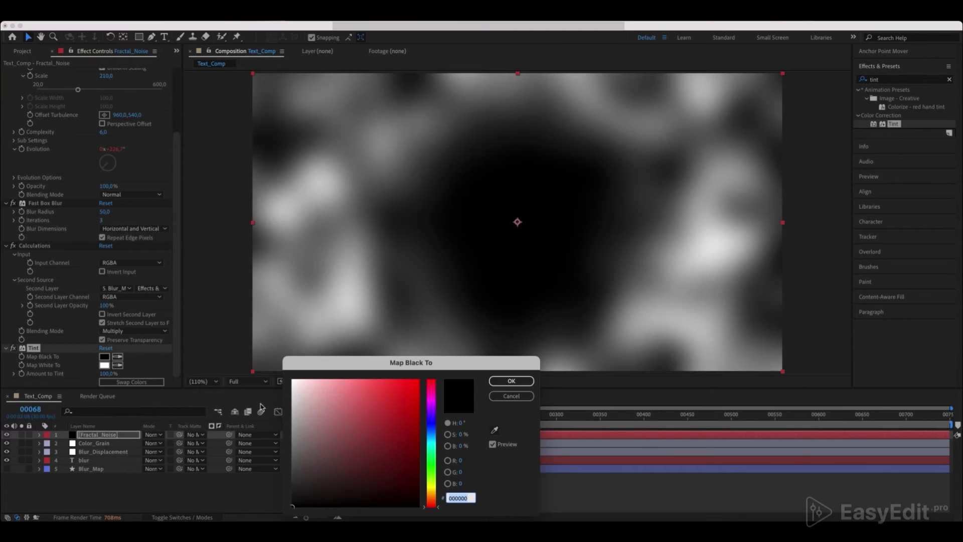
click(462, 446)
text(50)
key(Return)
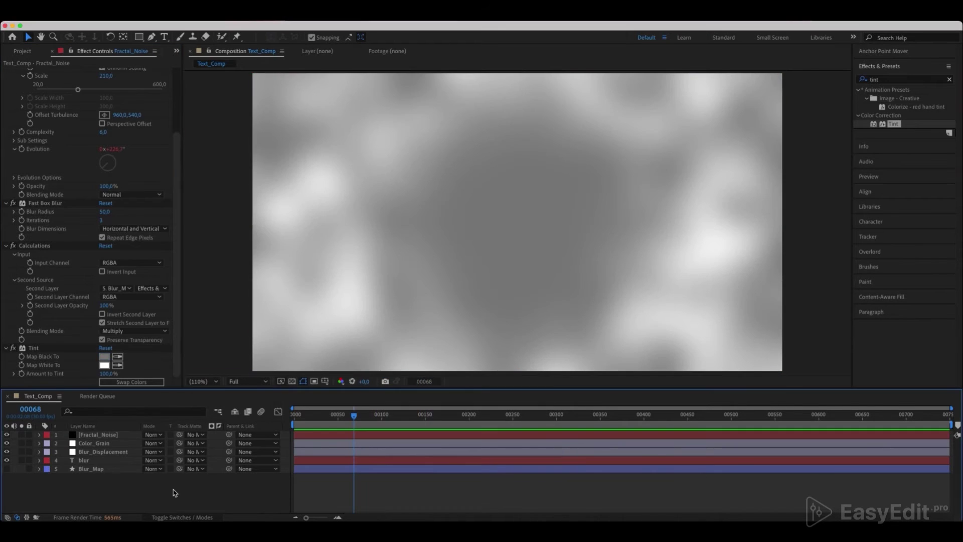
Hide the Fractal_Noise layer and move it to the bottom of the layer stack
click(95, 435)
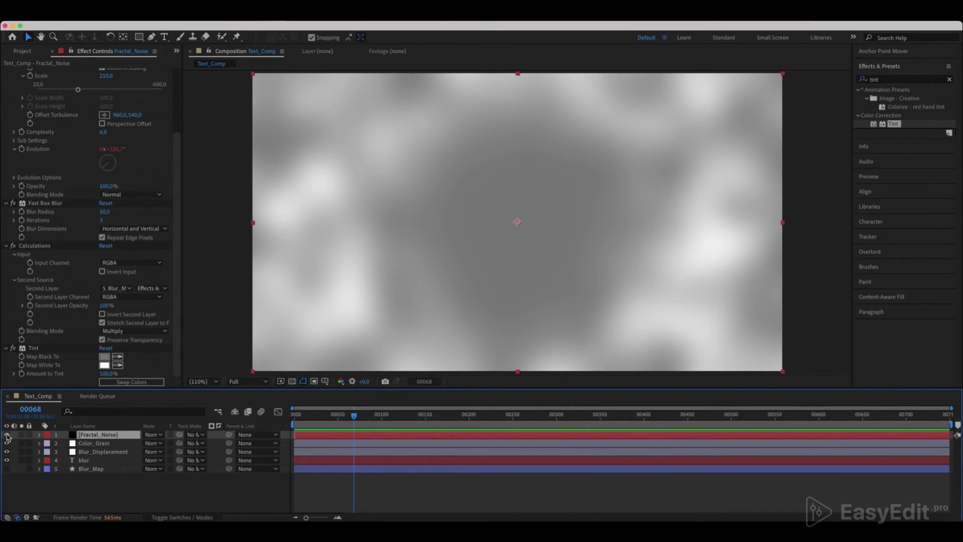
click(6, 435)
drag(91, 438, 91, 477)
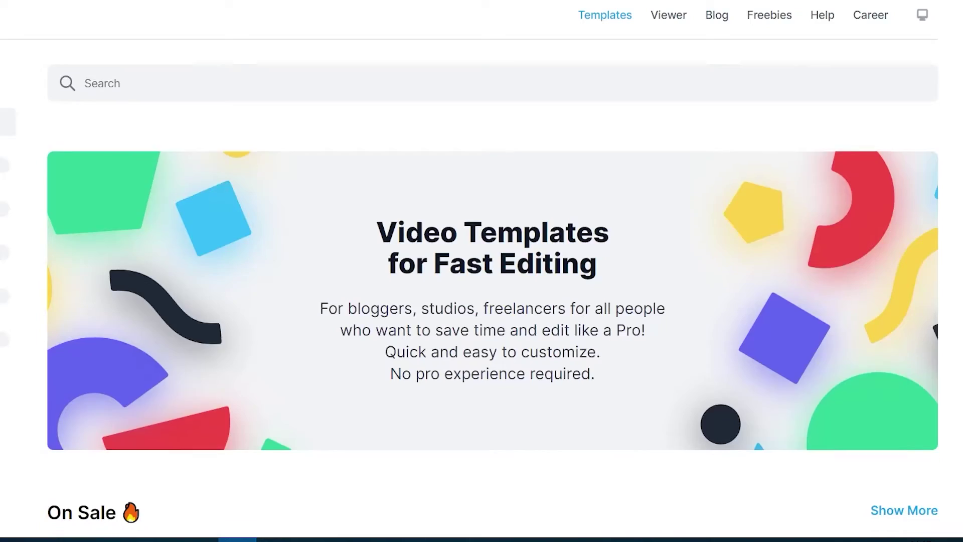
Scroll the EasyEdit.pro templates page and open the Titles Pro pack
scroll(482, 281, down, 7)
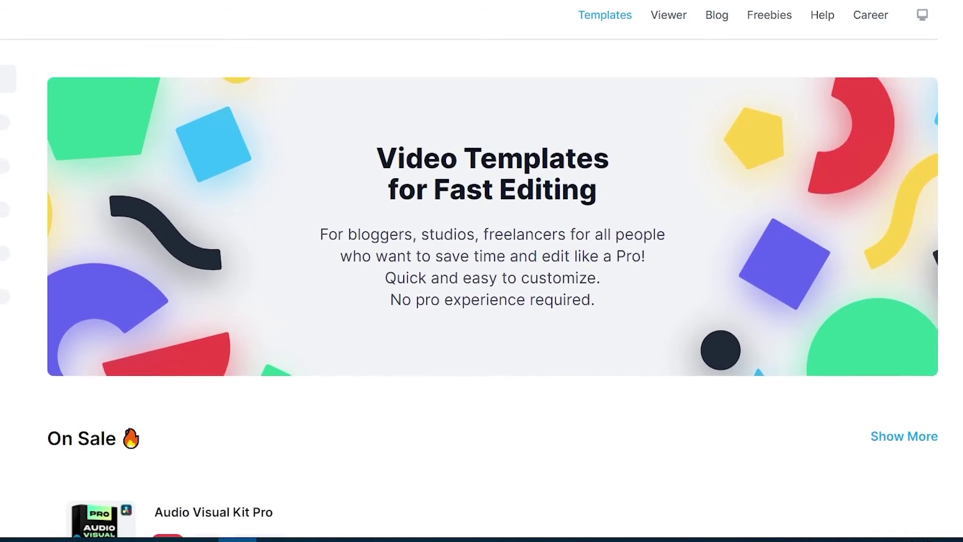
scroll(482, 281, down, 9)
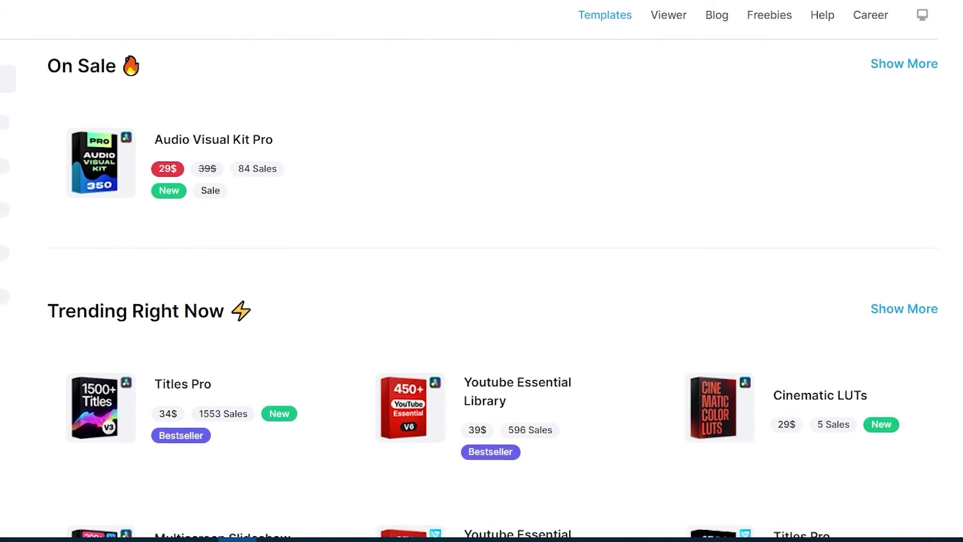
scroll(172, 282, down, 10)
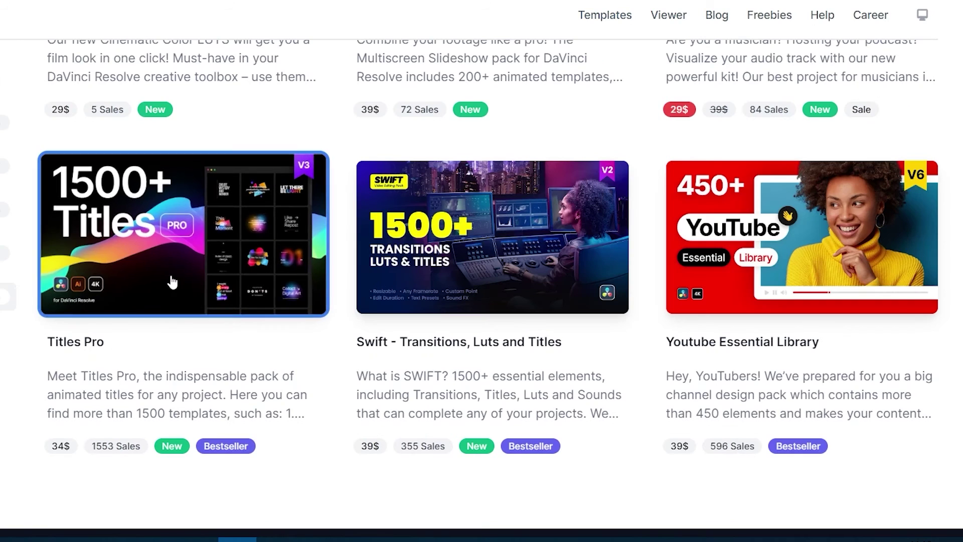
click(172, 282)
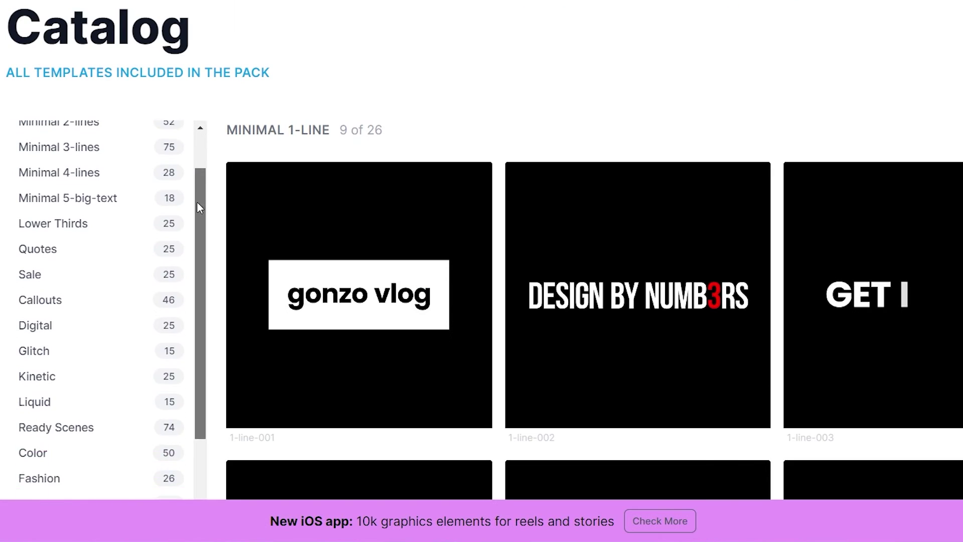
Browse the Details and Cinematic template categories in the Titles Pro catalog
drag(197, 200, 183, 365)
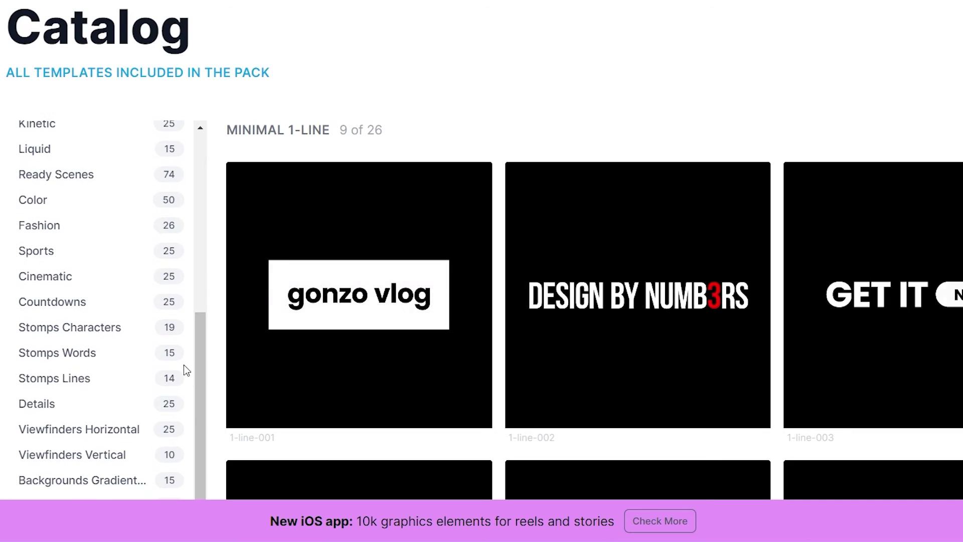
click(133, 406)
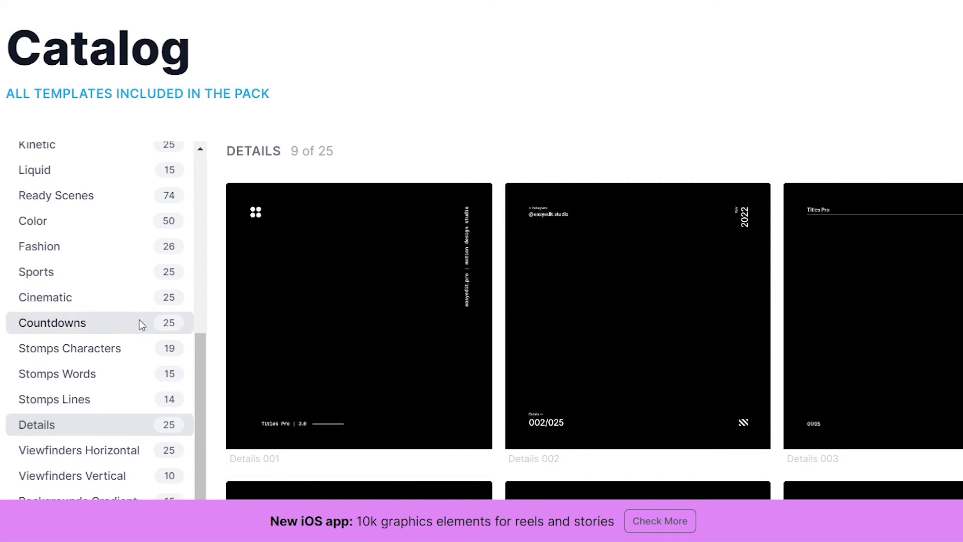
click(103, 297)
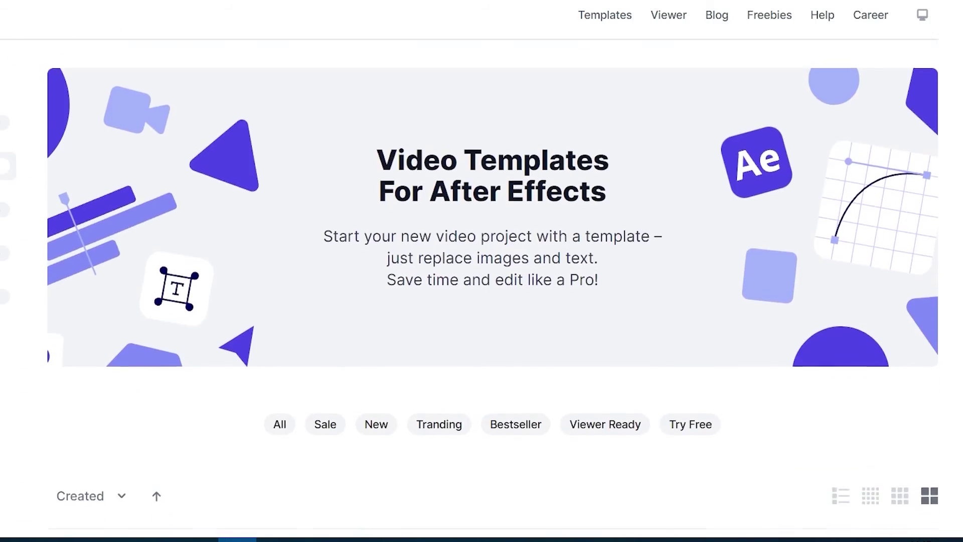
scroll(482, 301, down, 2)
scroll(482, 301, down, 8)
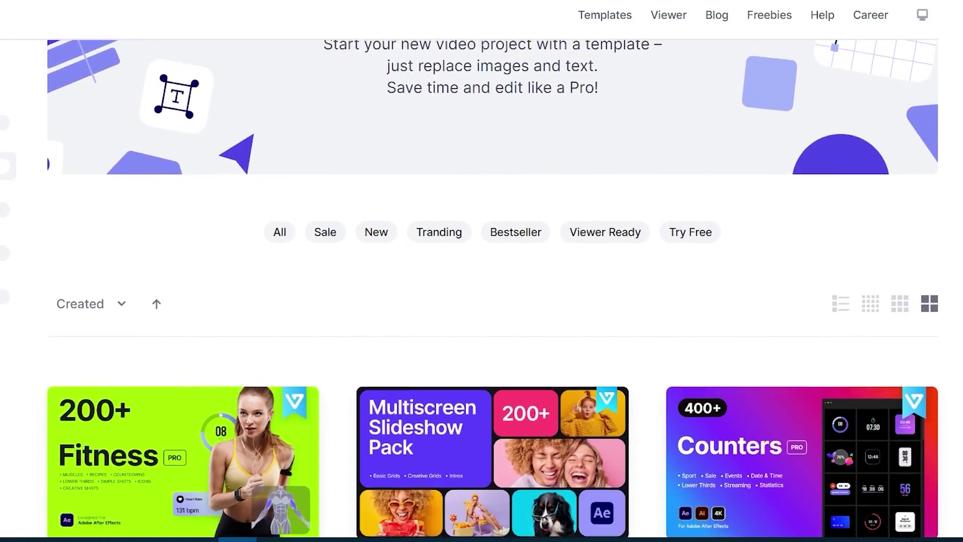
scroll(482, 301, down, 8)
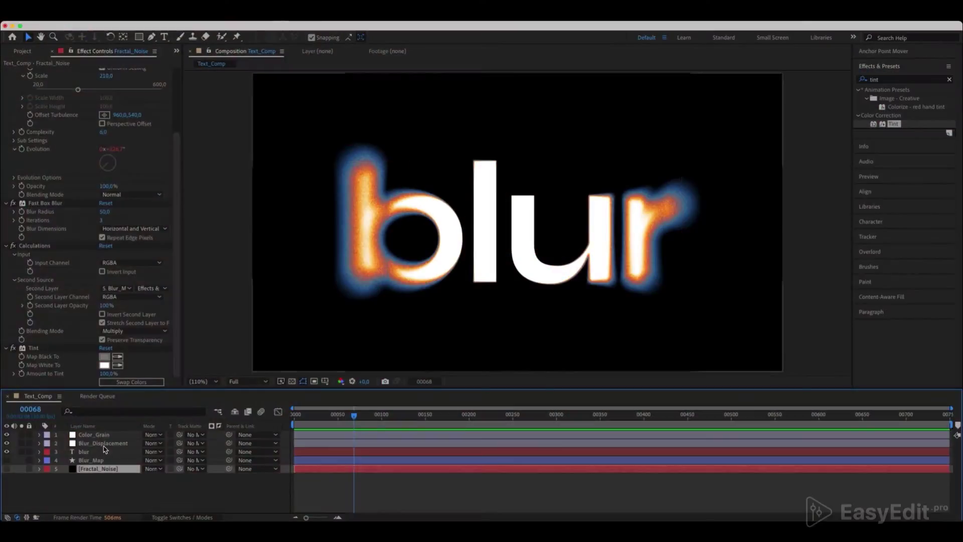
Add a Displacement Map effect to the Blur_Displacement layer
click(100, 444)
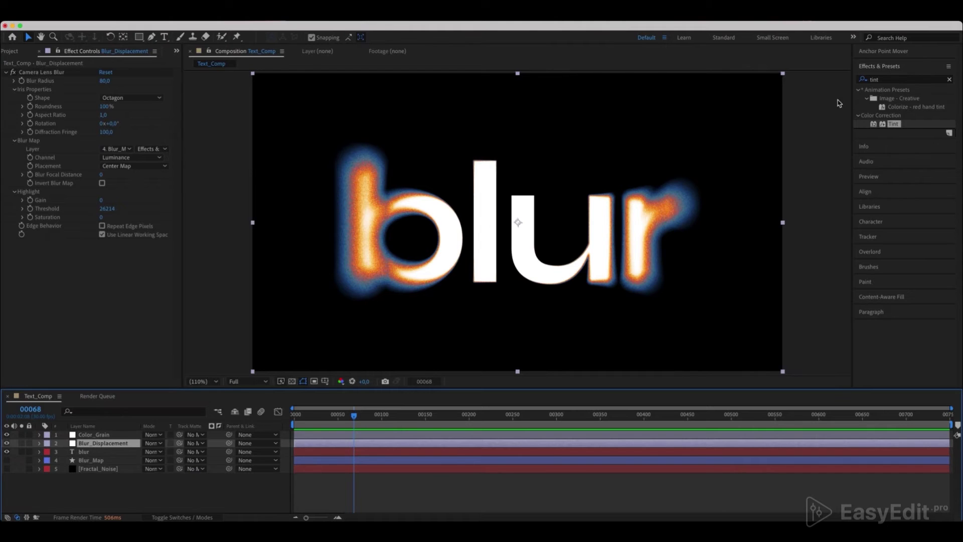
click(886, 82)
text(displace)
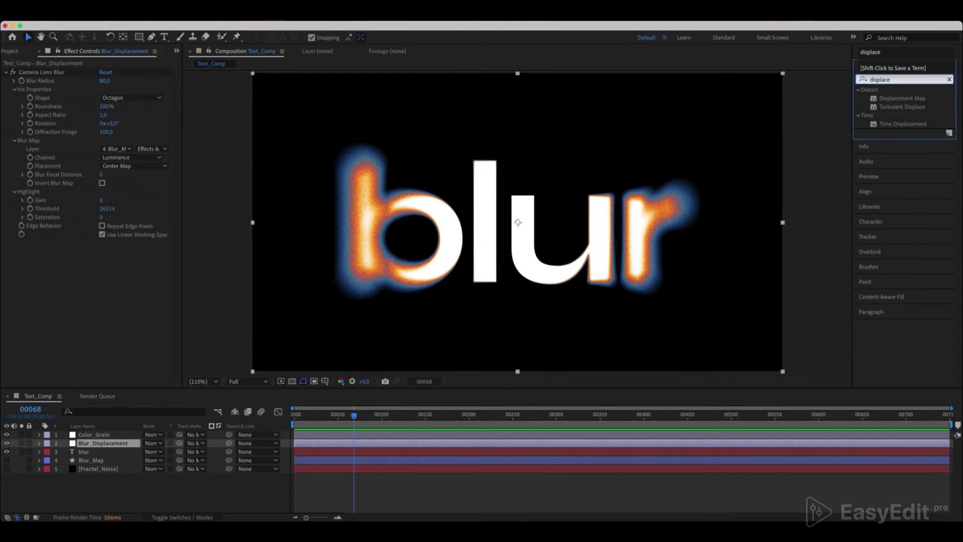
click(893, 99)
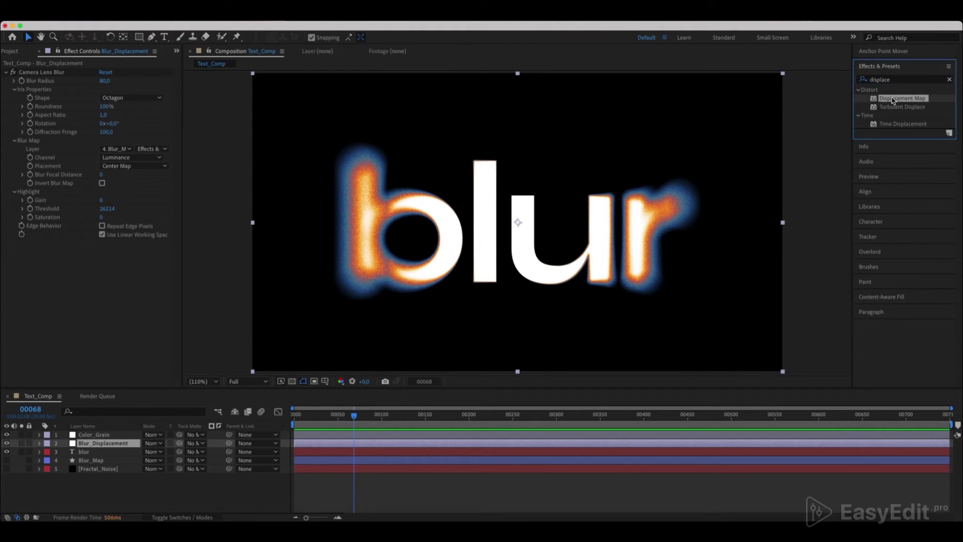
drag(902, 100, 100, 445)
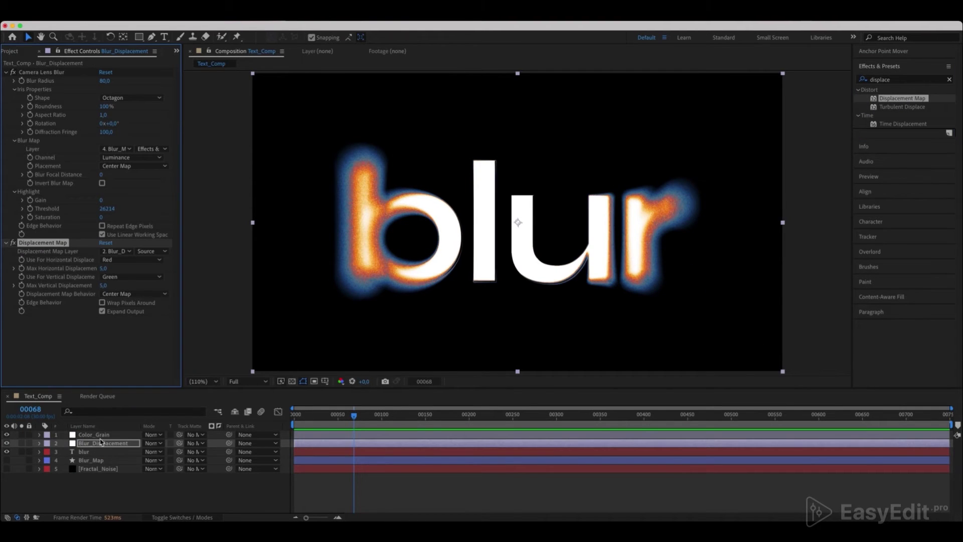
Use Fractal_Noise with effects & masks as the map, Luminance for both directions
click(116, 251)
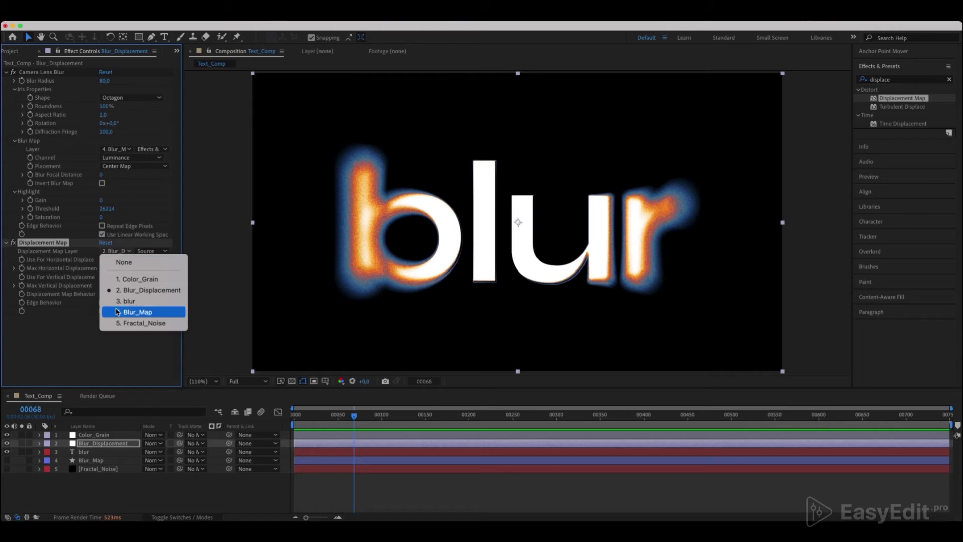
click(123, 326)
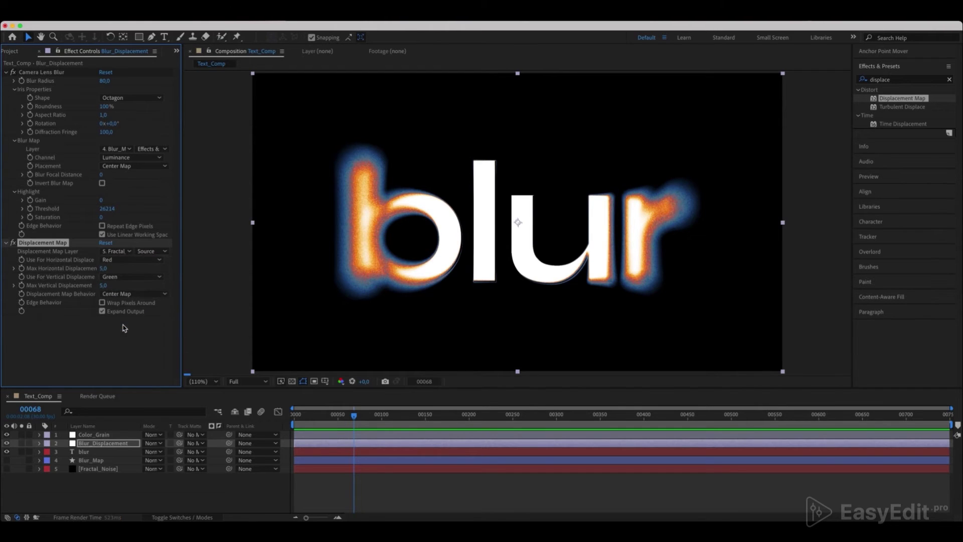
click(148, 254)
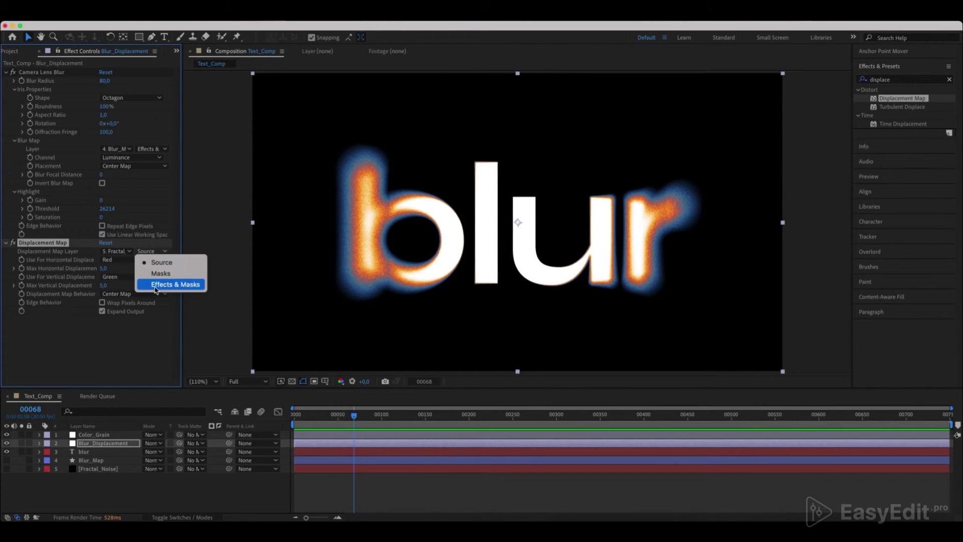
click(156, 285)
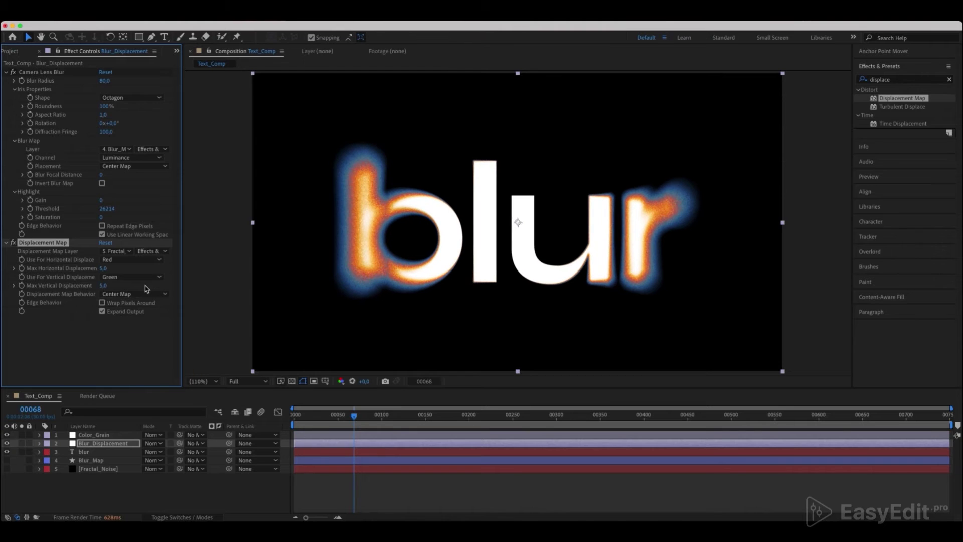
click(153, 260)
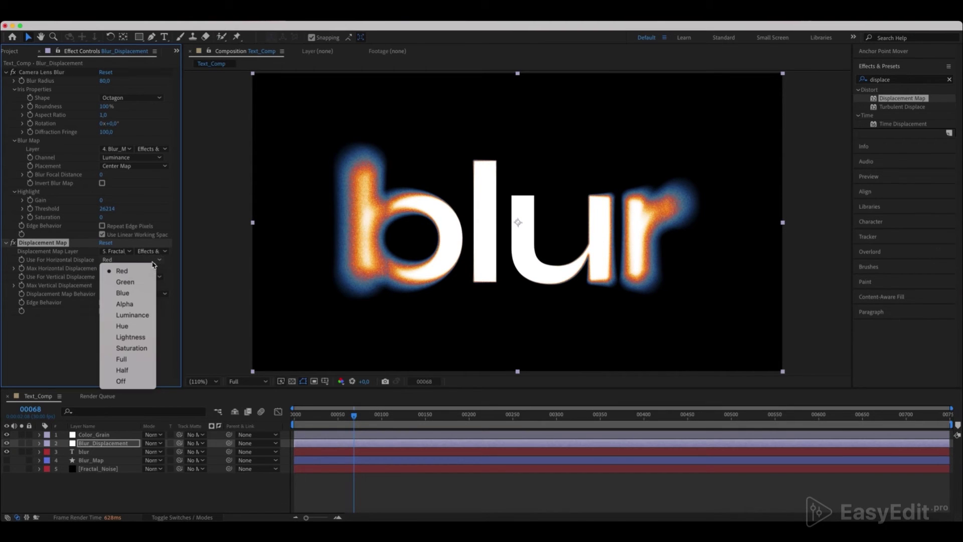
click(135, 319)
click(142, 277)
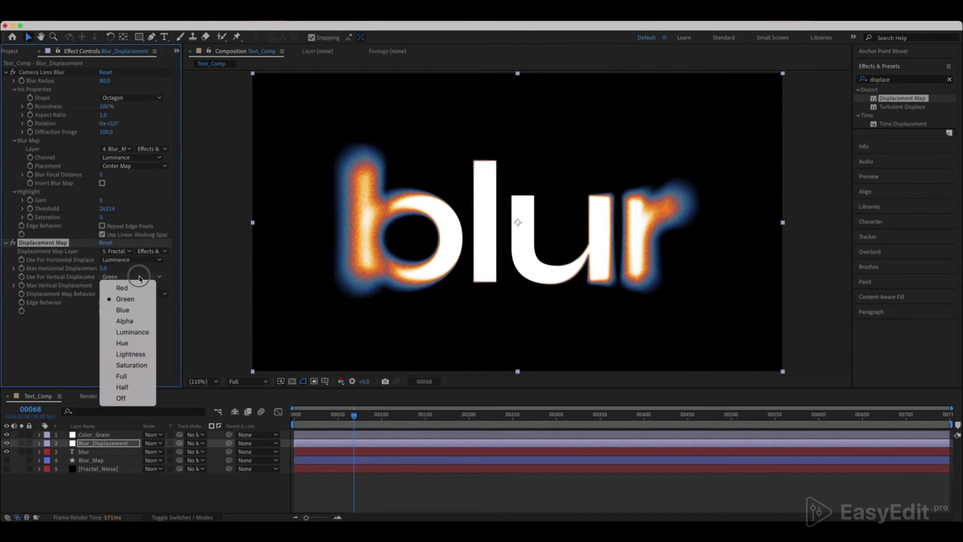
click(134, 333)
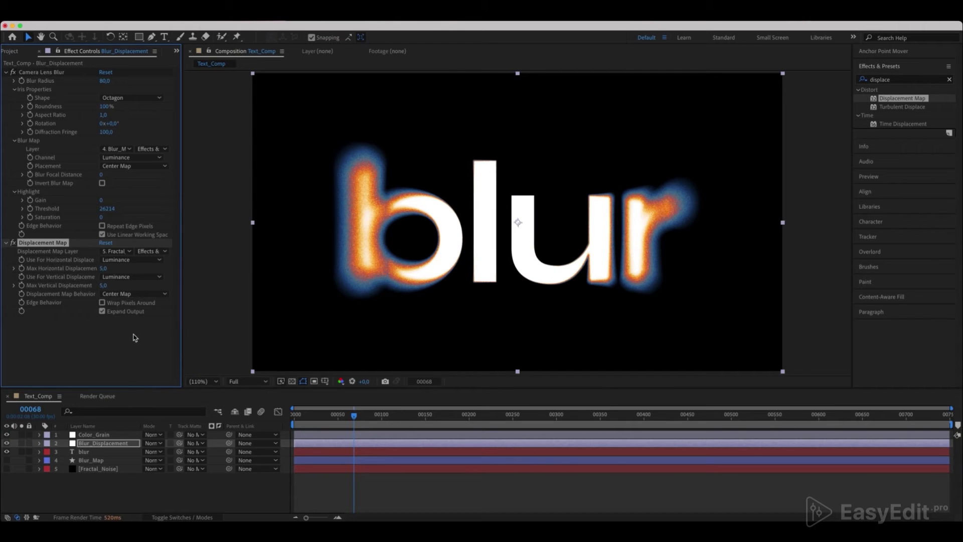
Set max horizontal and vertical displacement to 100, then duplicate the effect
click(103, 269)
text(100)
key(Return)
click(104, 286)
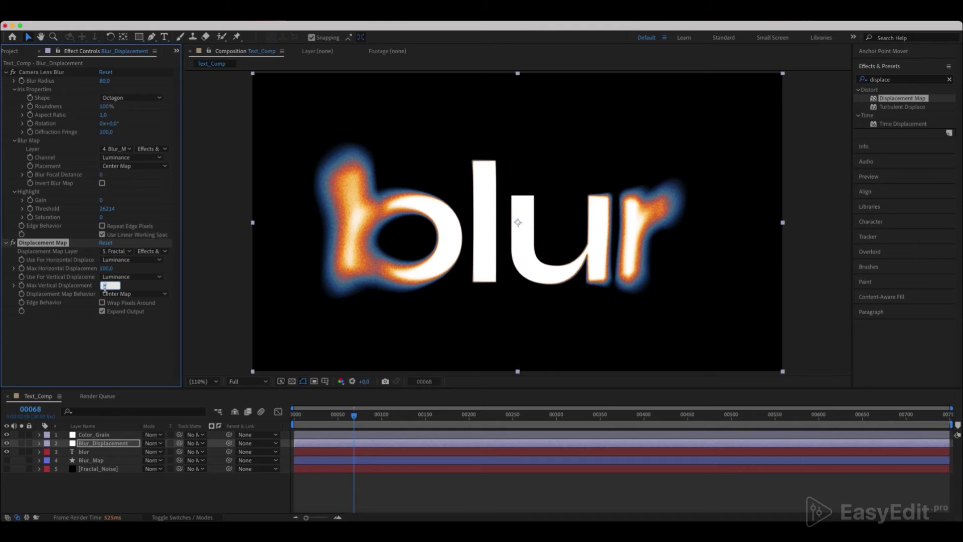
text(100)
key(Return)
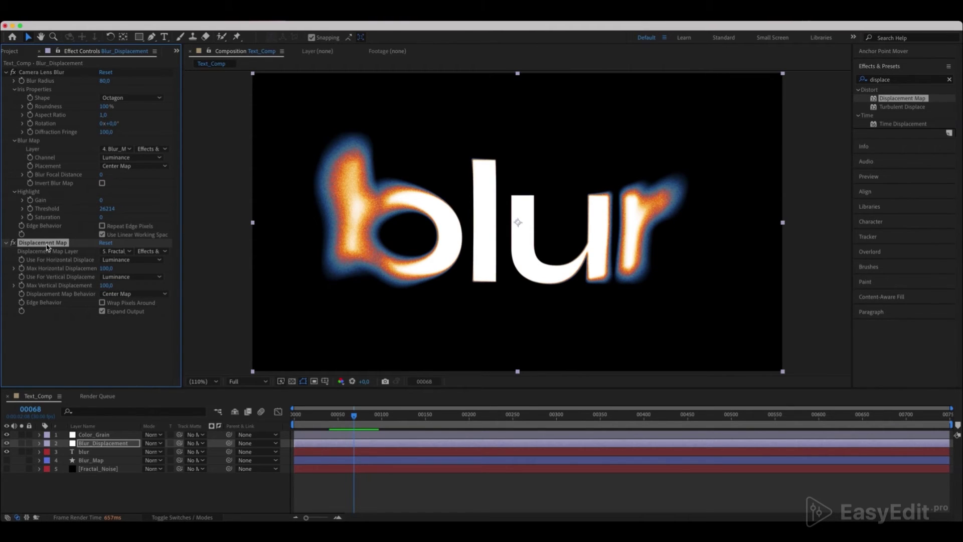
key(super+d)
Set the copy's max horizontal and vertical displacement to -100 and add an adjustment layer
click(106, 340)
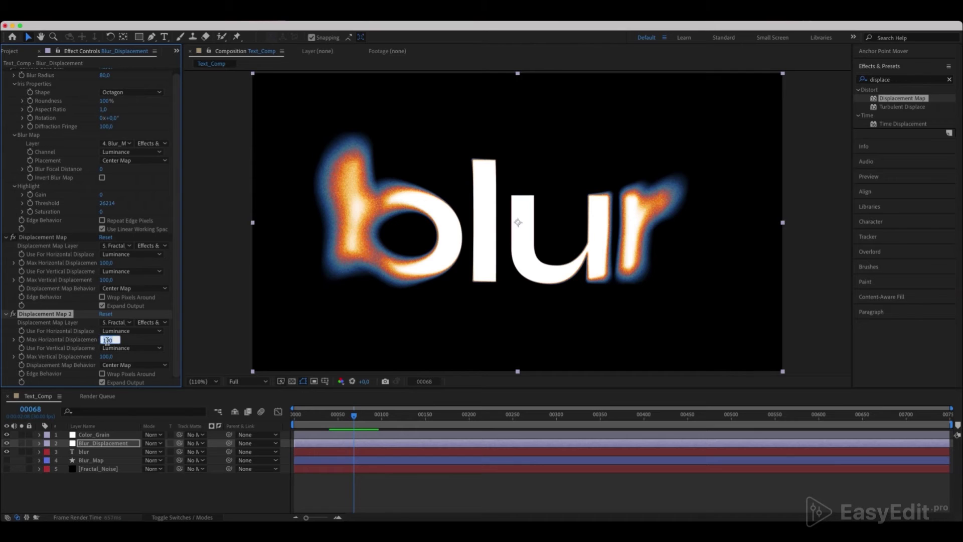
text(-100)
key(Return)
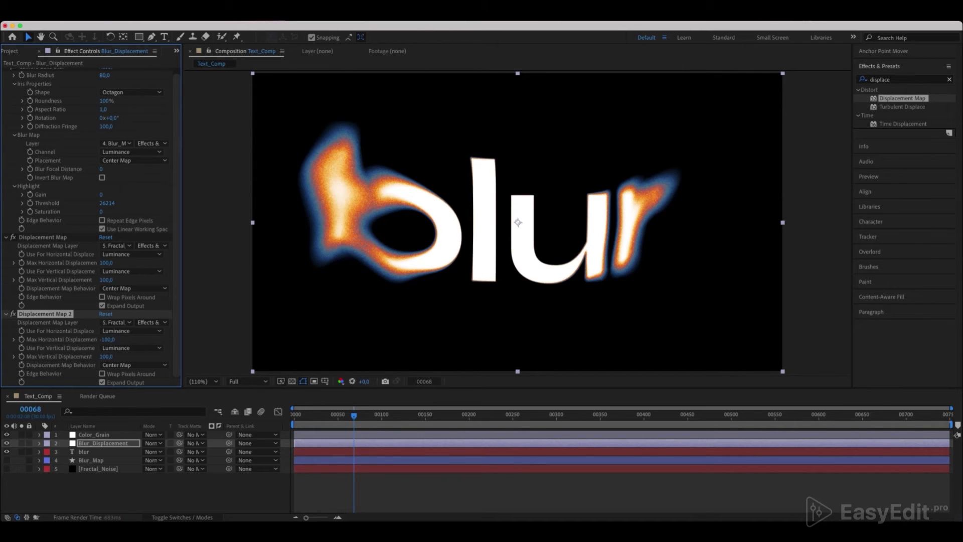
click(104, 357)
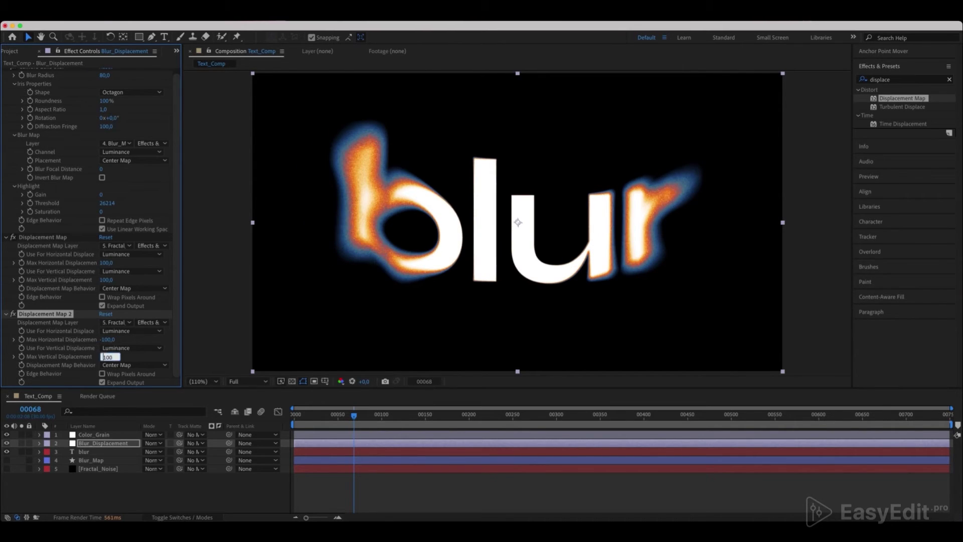
text(-)
key(Return)
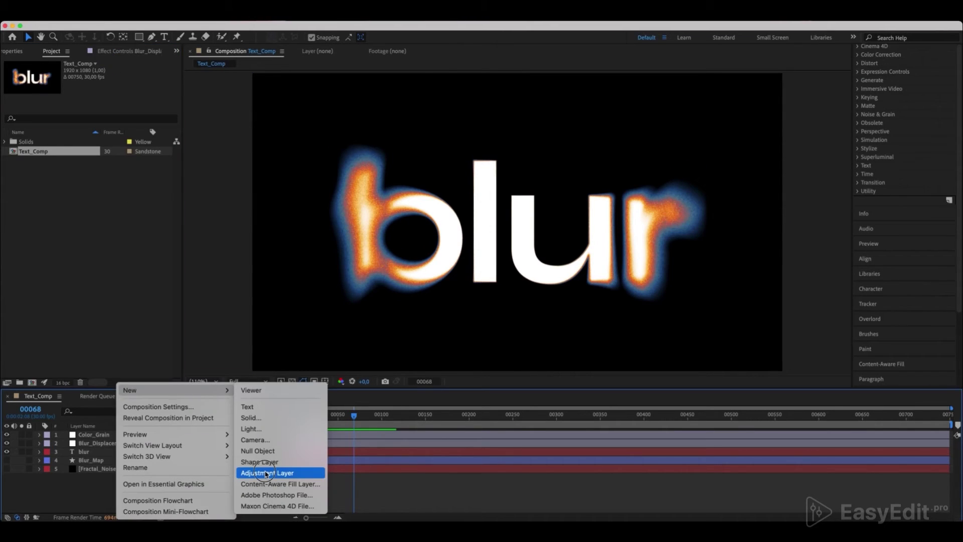
click(266, 474)
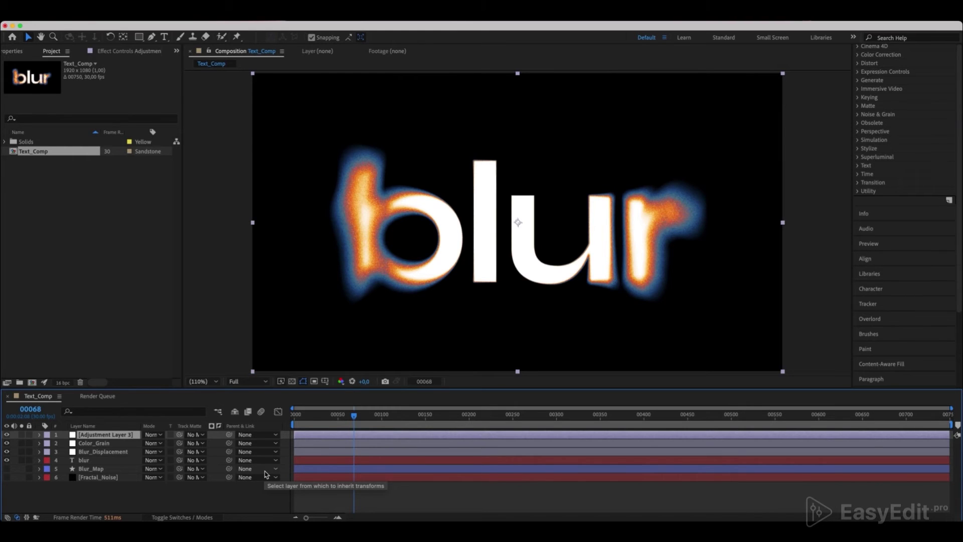
Rename the adjustment layer to Glow and apply the Glow effect to it
key(Return)
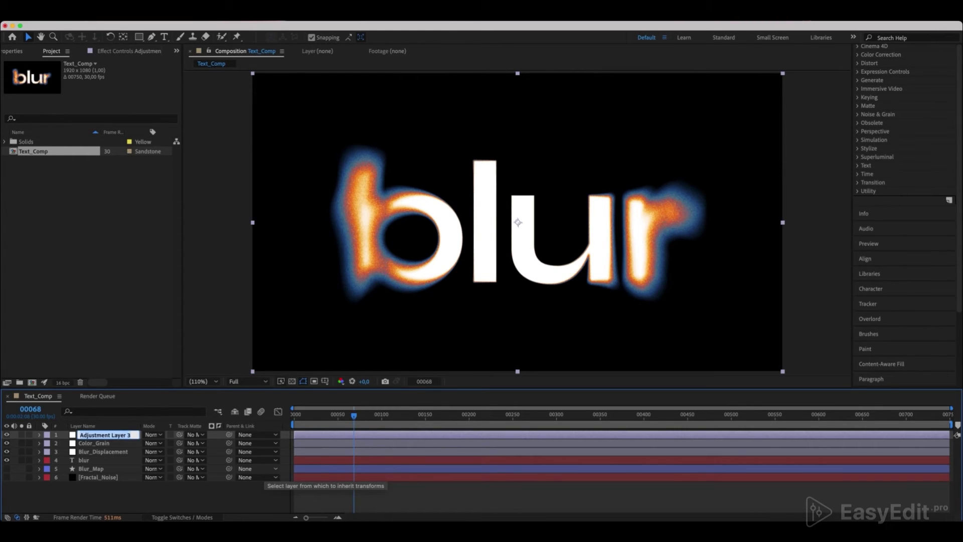
text(Glow)
key(Return)
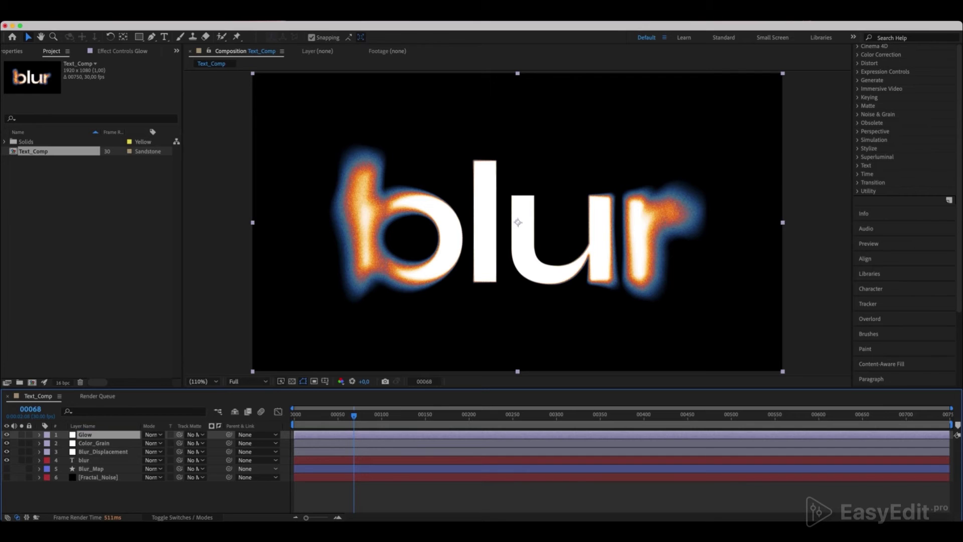
scroll(863, 85, up, 3)
click(886, 80)
text(glow)
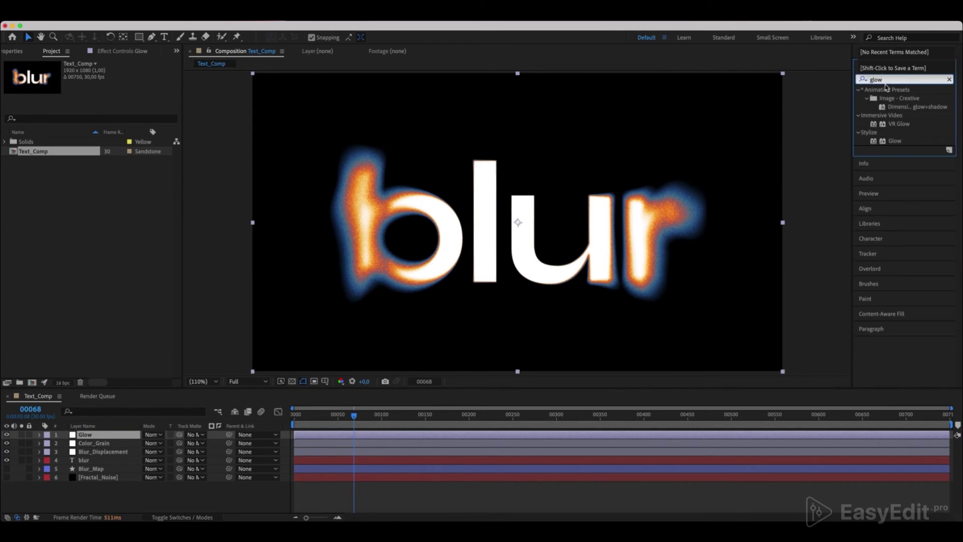
click(895, 142)
drag(898, 143, 112, 438)
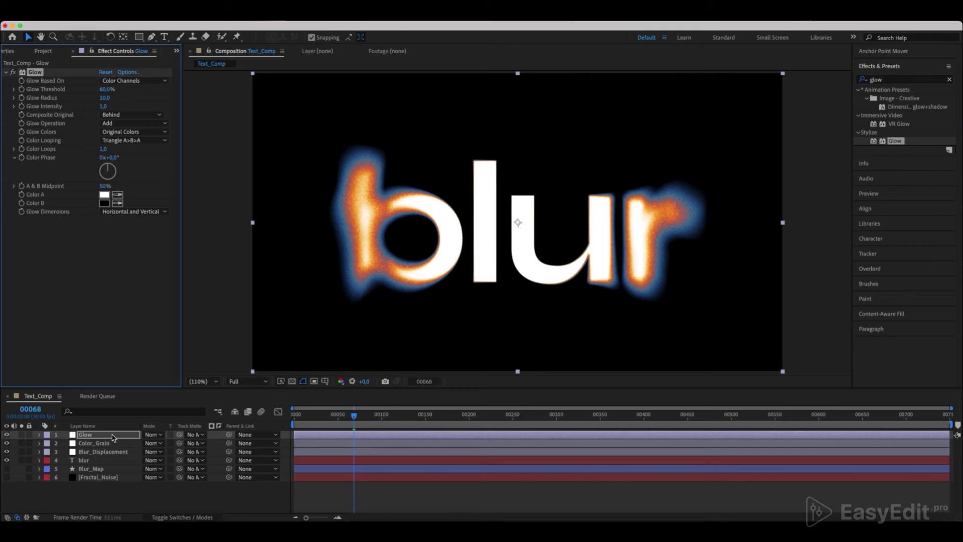
Set the first Glow's radius to 43 and intensity to 0,4
click(104, 99)
text(43)
key(Return)
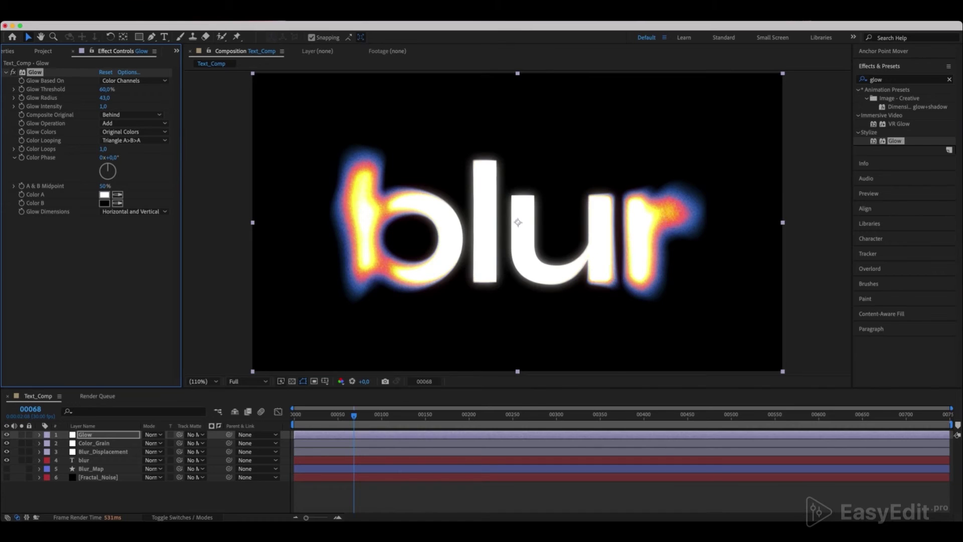
click(104, 106)
text(0,4)
key(Return)
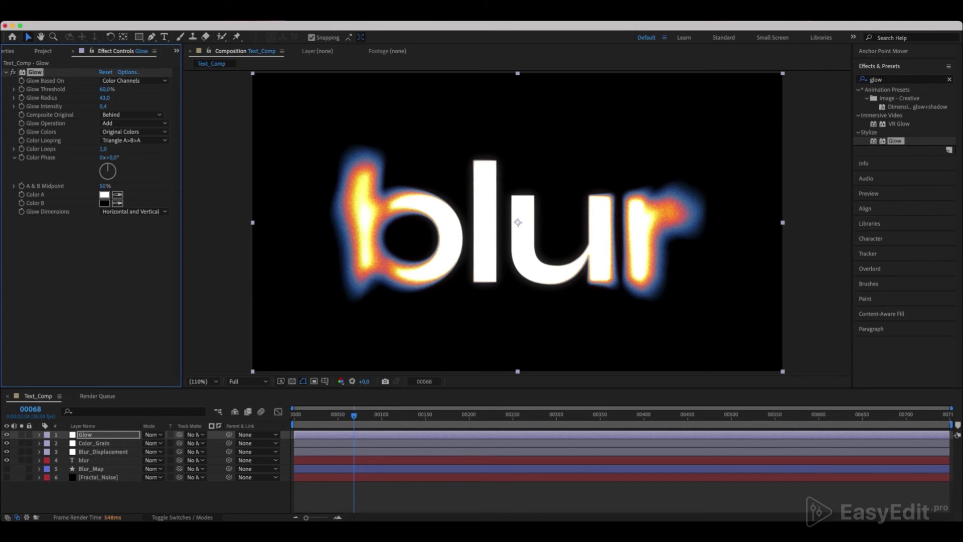
Duplicate the Glow effect and give Glow 2 radius 100 and intensity 0,2
key(super+d)
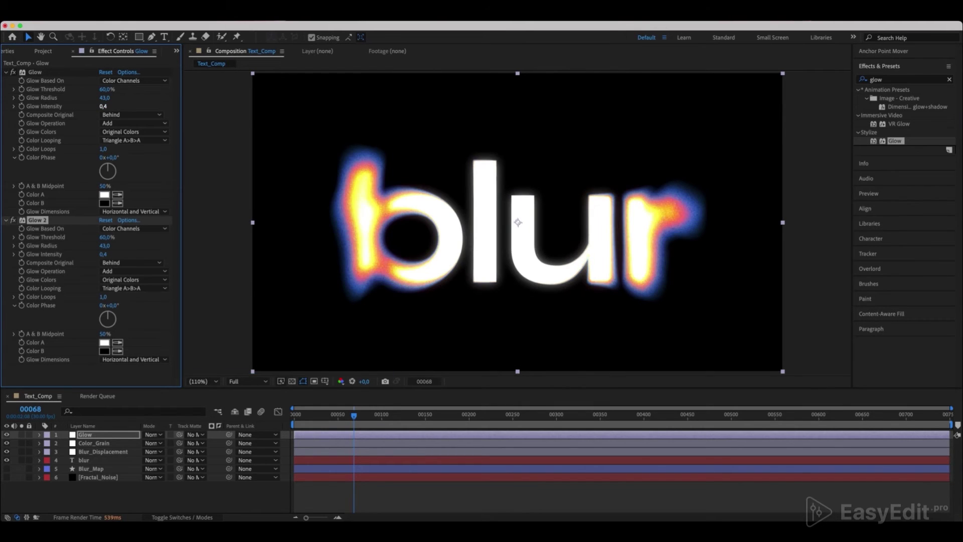
click(105, 245)
text(100)
key(Return)
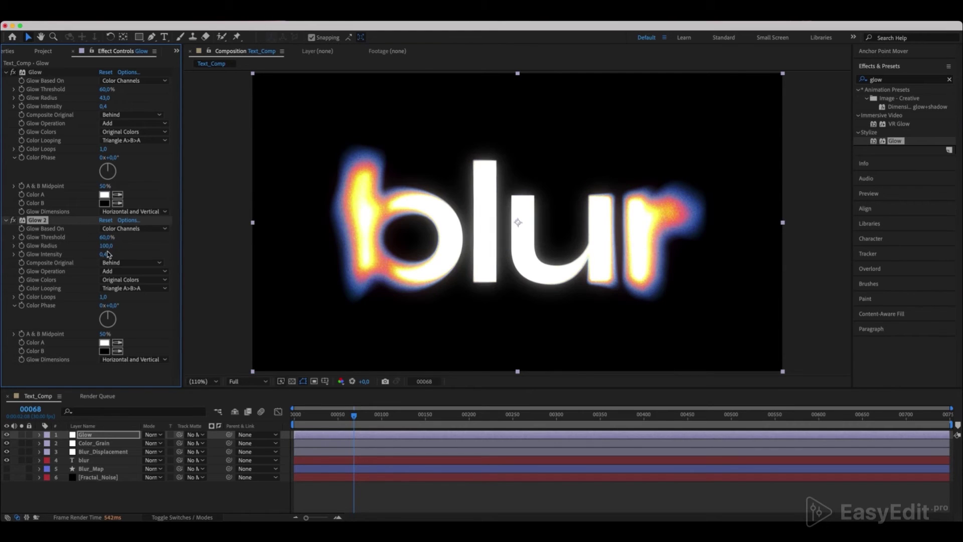
click(106, 254)
click(112, 254)
text(2)
key(Return)
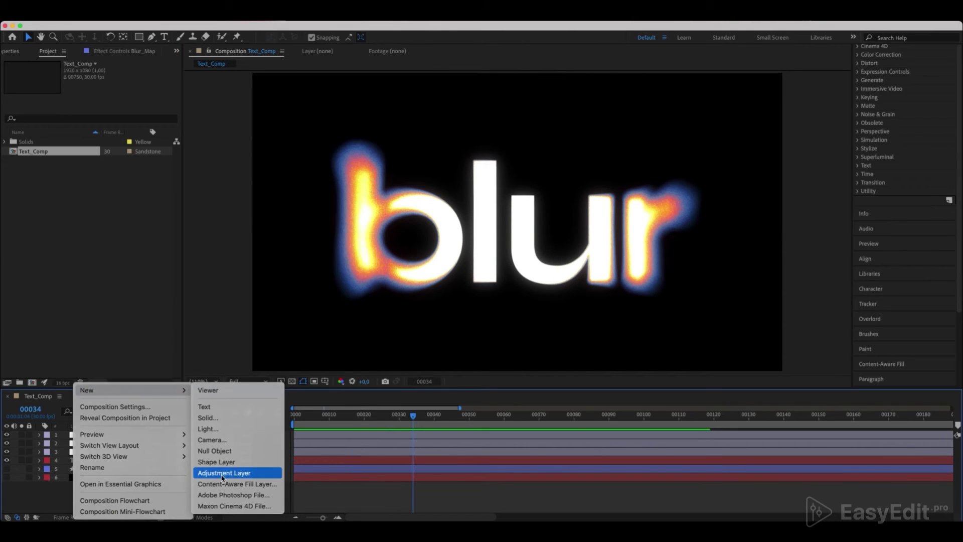
Add another adjustment layer and name it Curves
click(241, 350)
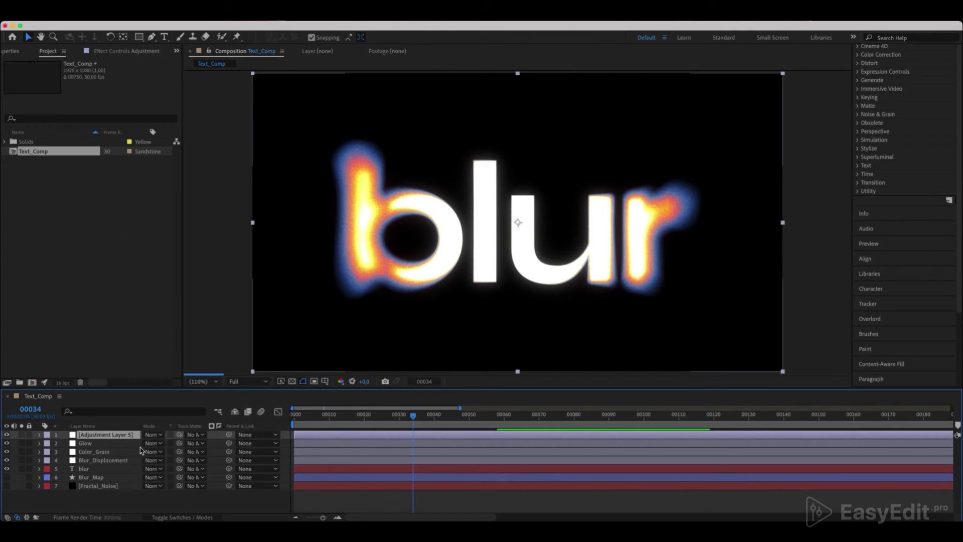
key(Return)
text(Curves)
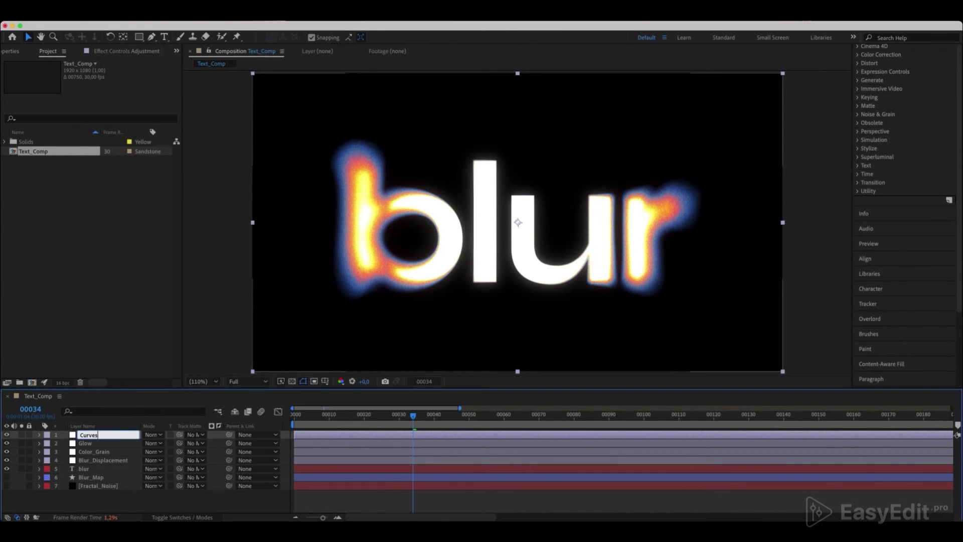
key(Return)
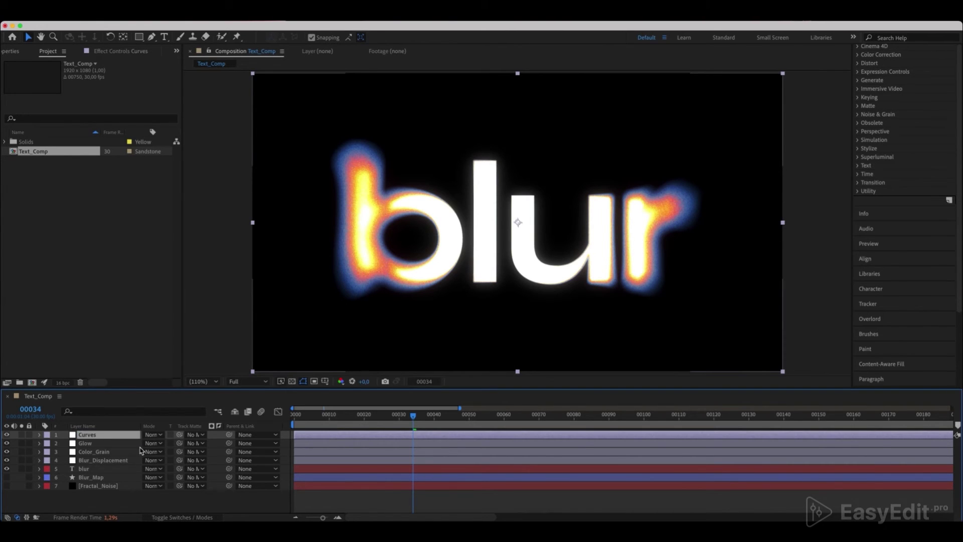
Apply Curves to it, bend the RGB curve slightly down, and preview at Quarter resolution
scroll(906, 94, up, 5)
click(898, 79)
text(curve)
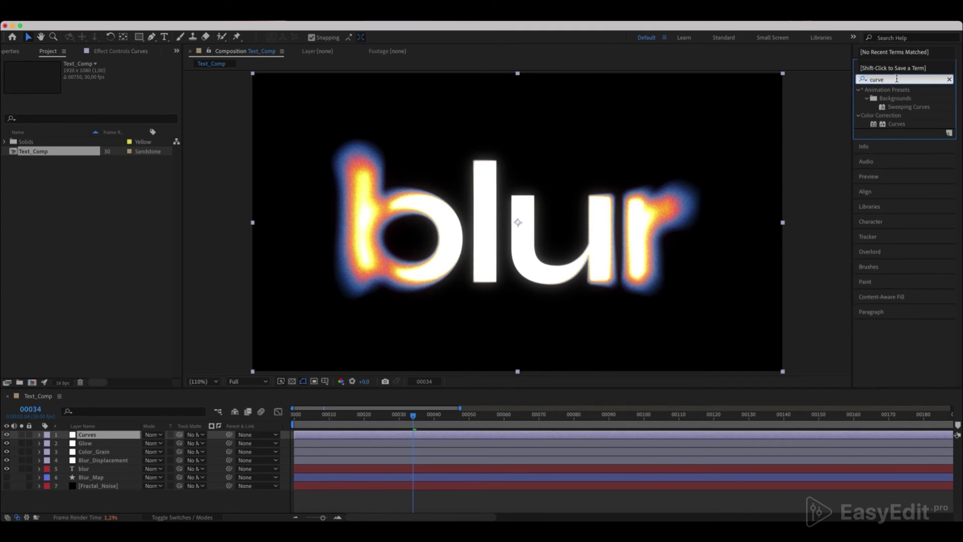
drag(896, 124, 88, 436)
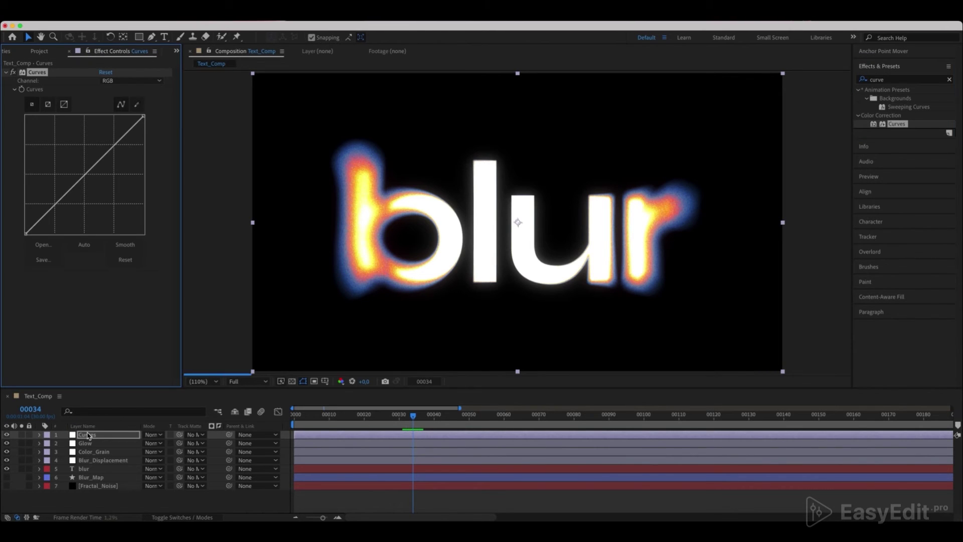
drag(88, 174, 90, 177)
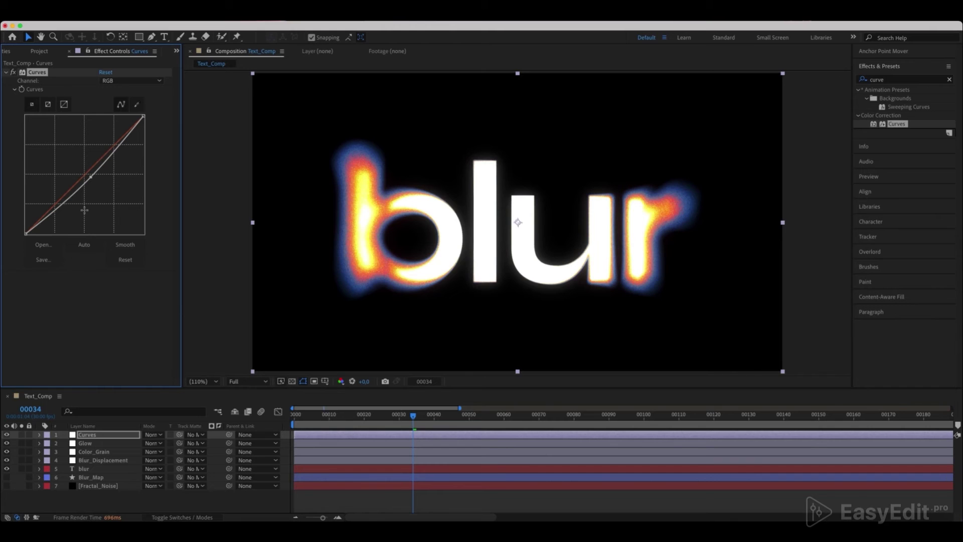
key(super+shift+a)
key(super+alt+shift+j)
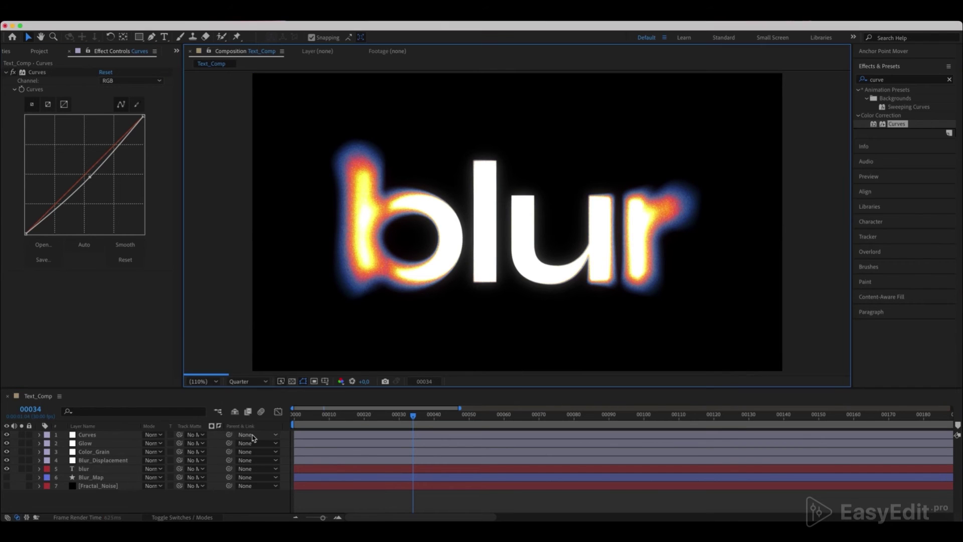
Show the Blur_Map layer, try other scales, and settle its Scale at 100%
click(94, 477)
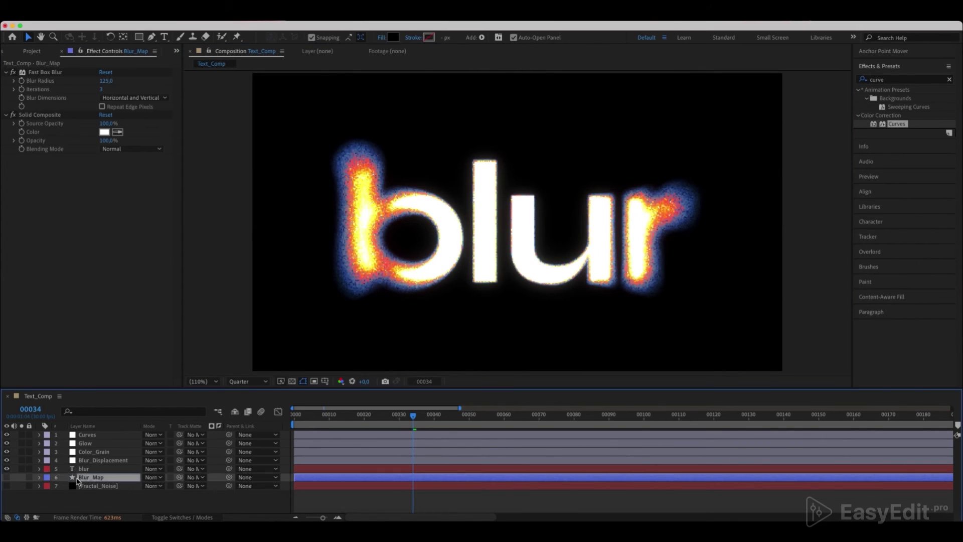
click(7, 478)
key(s)
drag(158, 486, 166, 507)
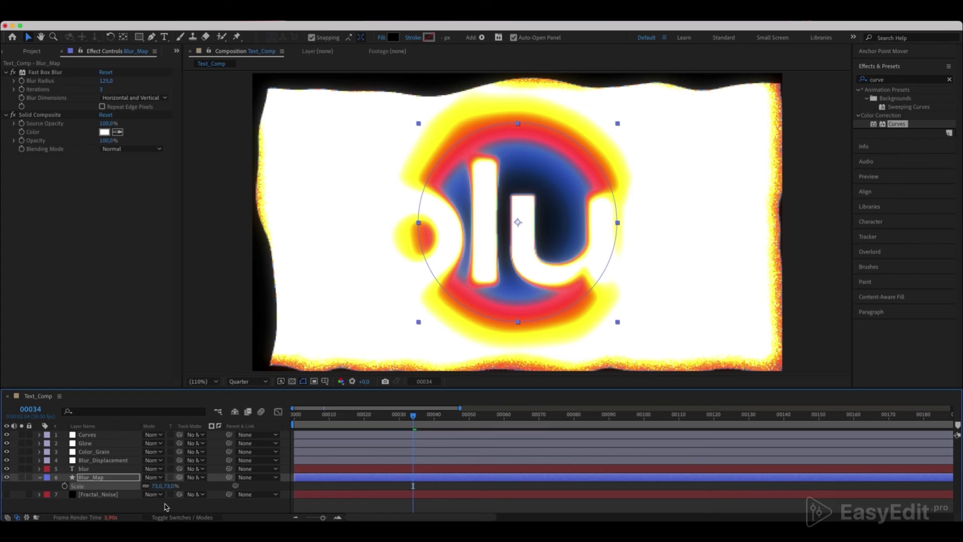
drag(155, 486, 140, 496)
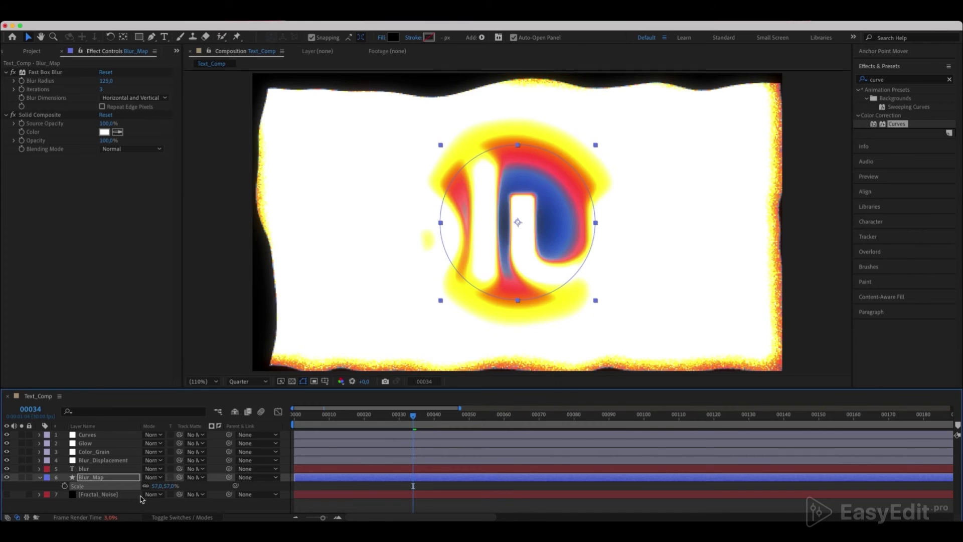
click(156, 486)
text(100)
key(Return)
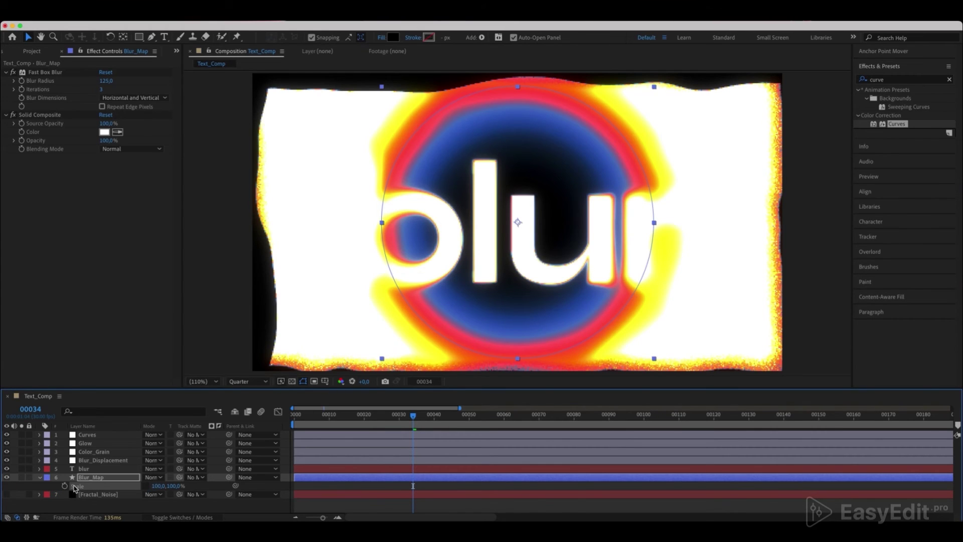
Add a wiggle(1,80) expression to Blur_Map's Scale
alt+click(65, 486)
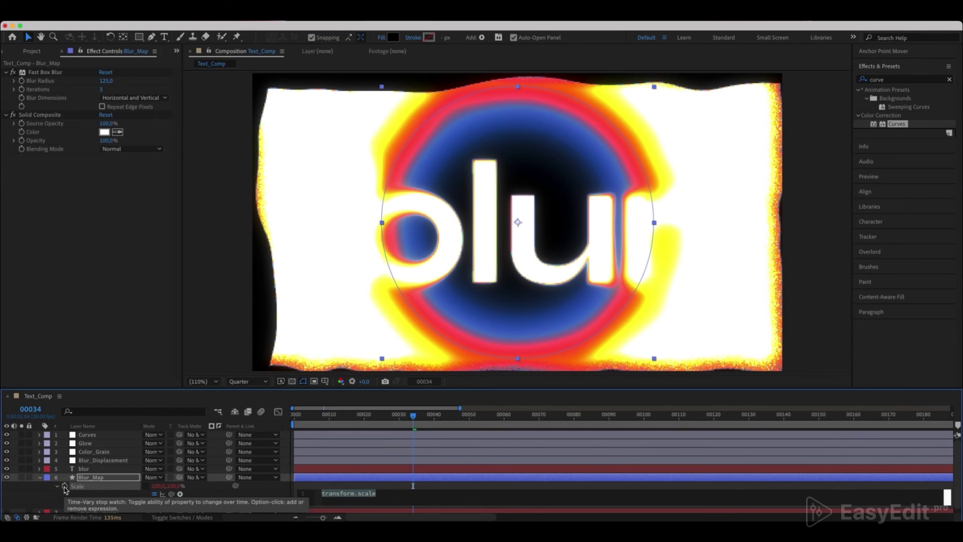
text(wiggle)
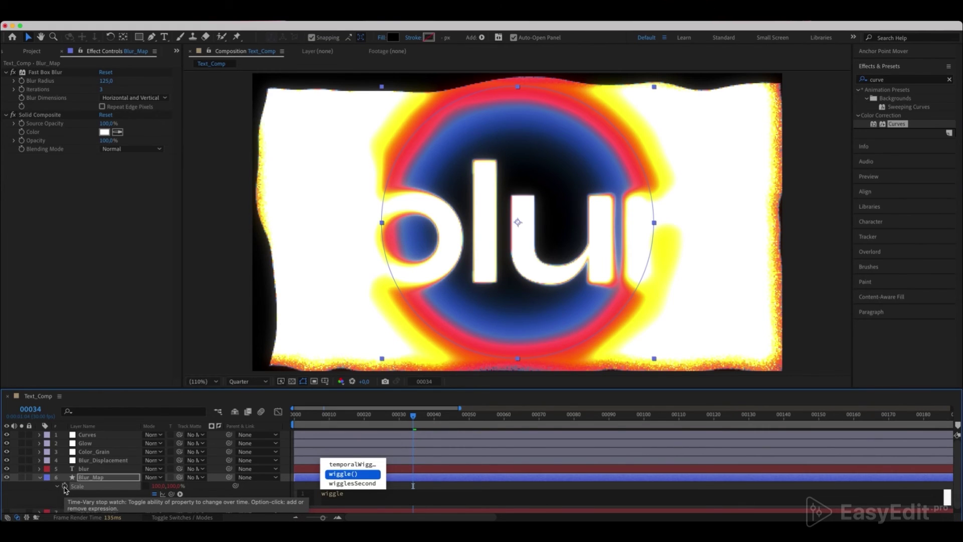
key(Return)
text(1,80)
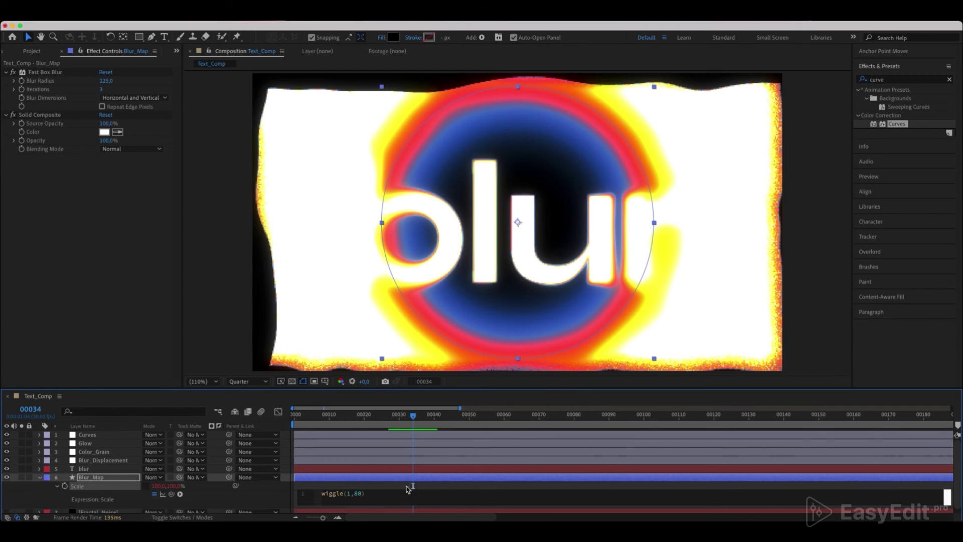
click(409, 489)
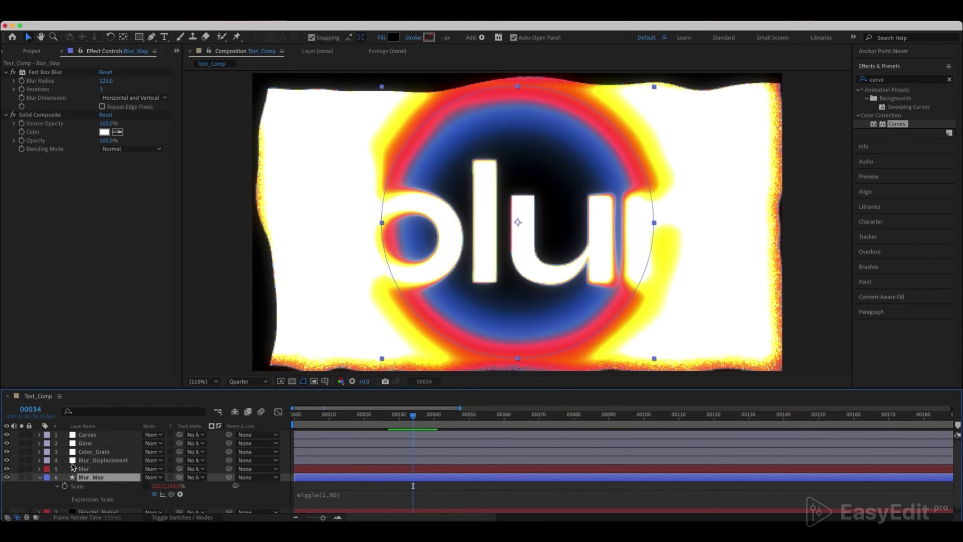
Add wiggle(1,30) to Blur_Map's Rotation, then solo it and scrub to preview
key(r)
alt+click(65, 486)
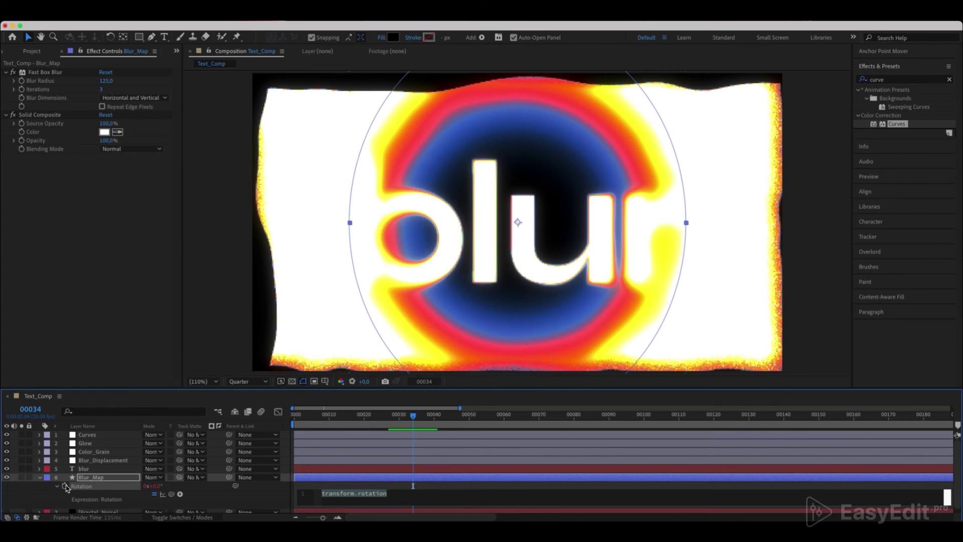
text(wiggle)
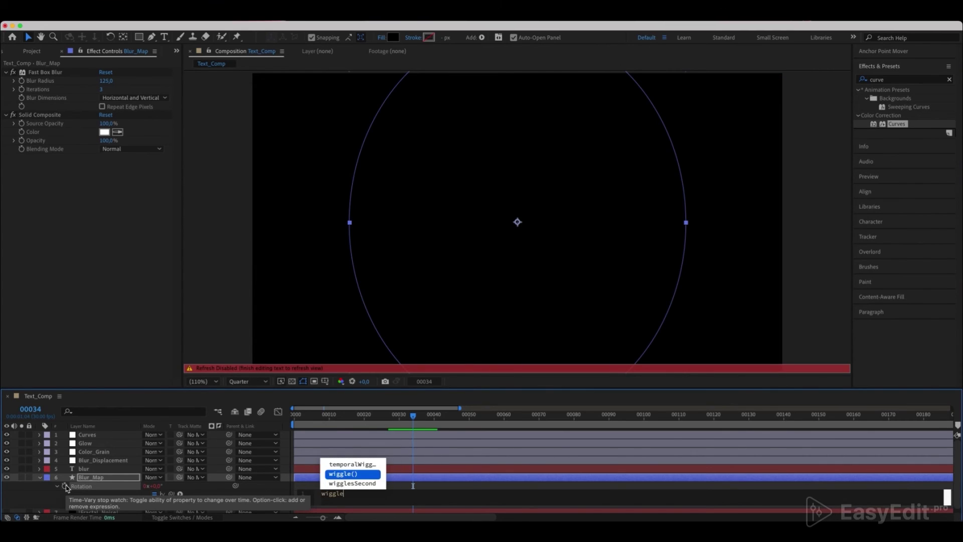
text(()
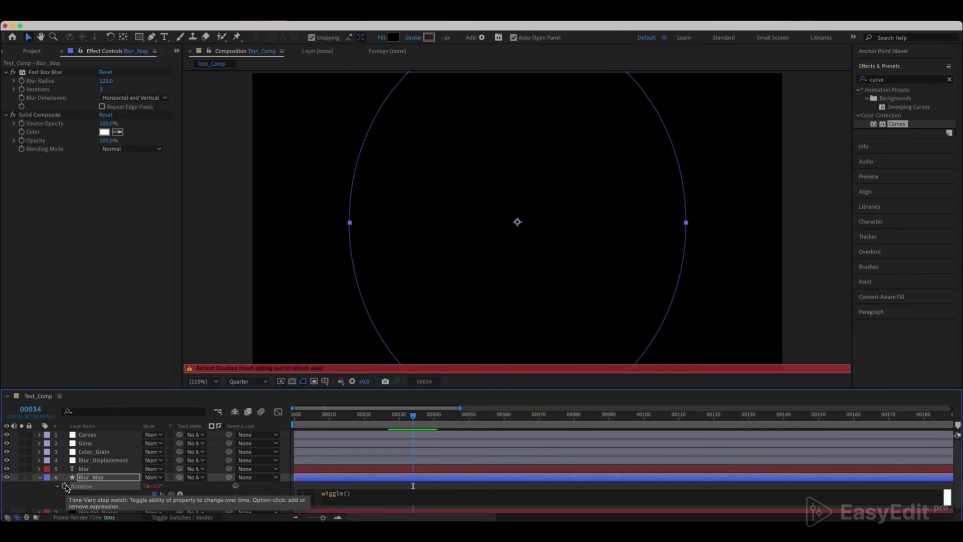
text(1,30)
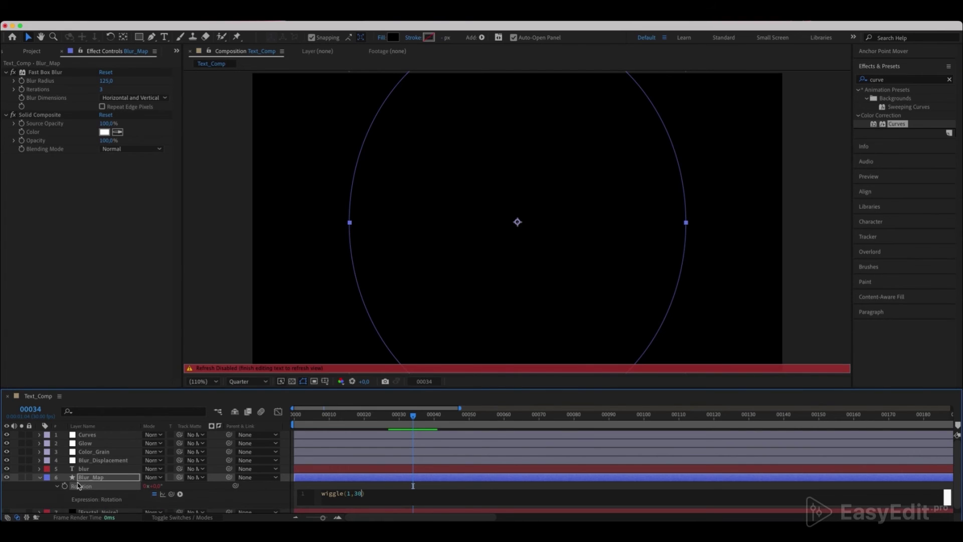
click(81, 485)
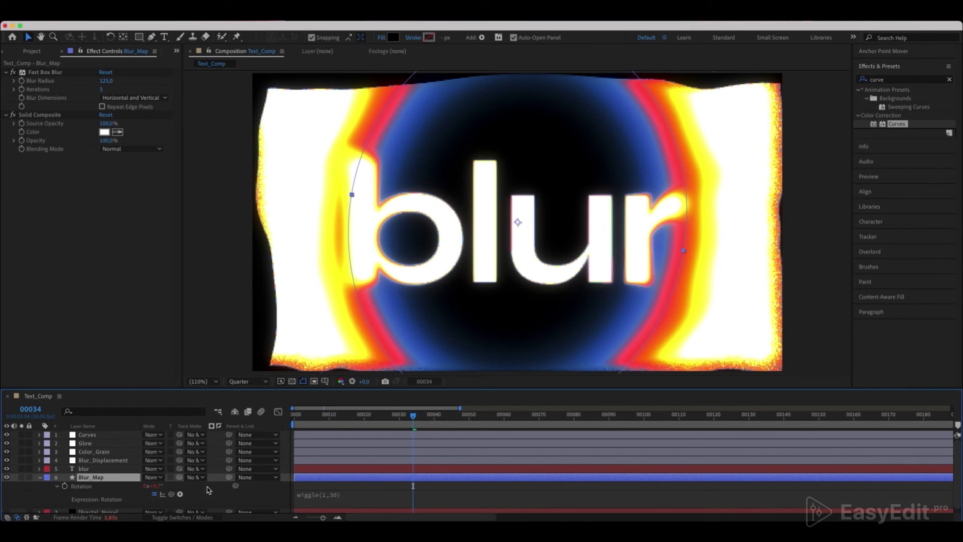
click(21, 477)
drag(413, 416, 527, 424)
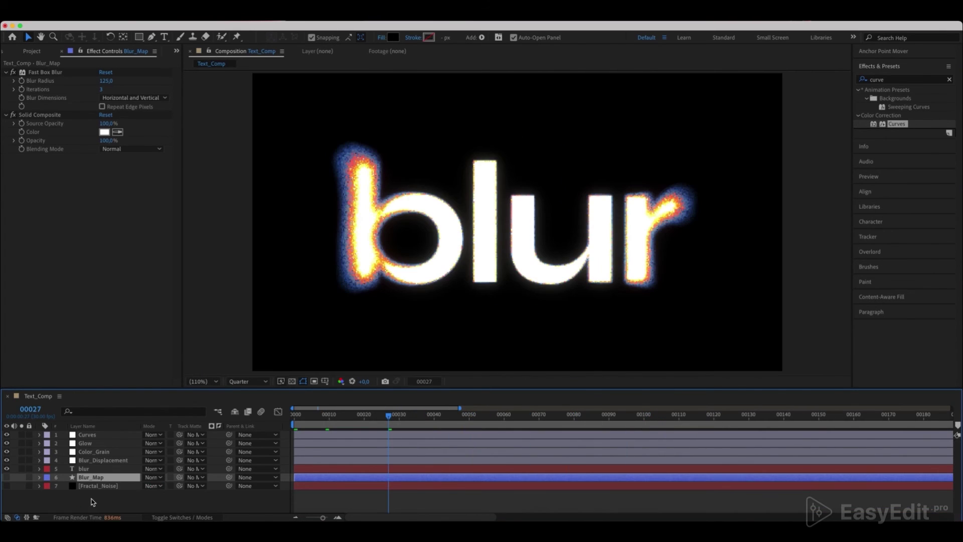
Add a Null Object layer and parent Blur_Map to it
right_click(93, 497)
mouse_move(143, 393)
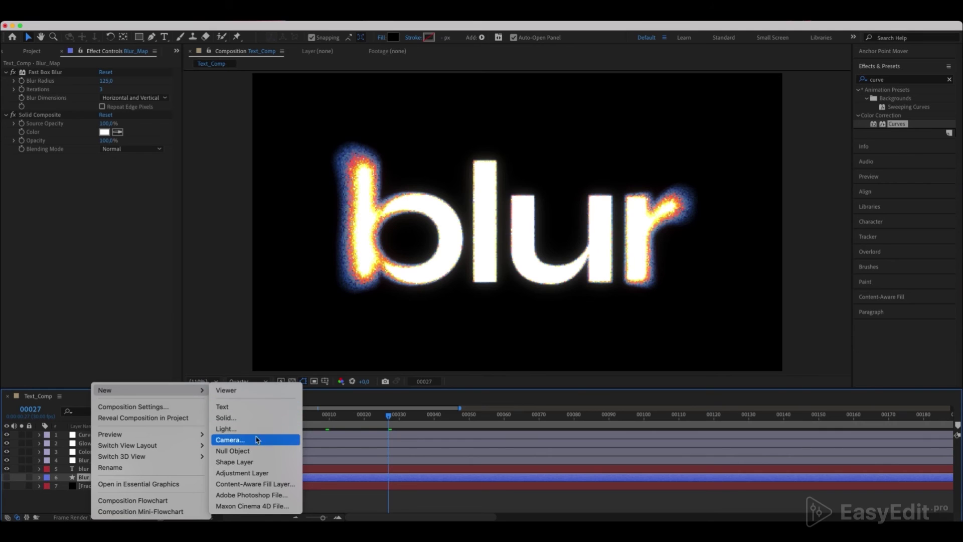
click(248, 453)
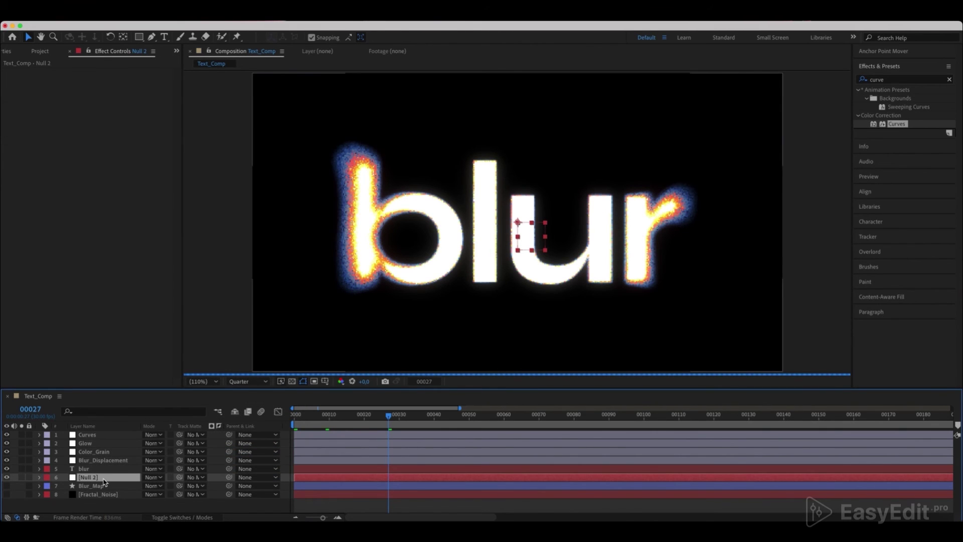
scroll(104, 481, right, 3)
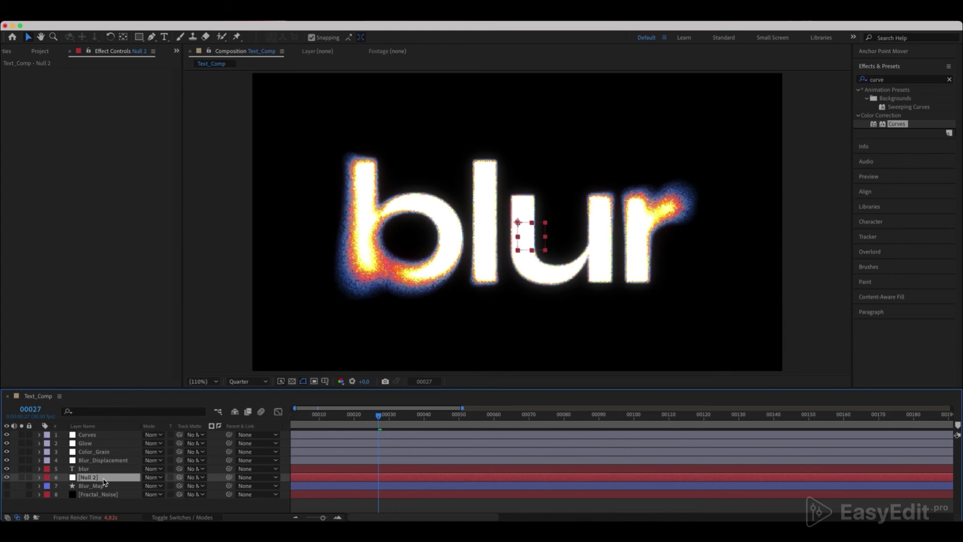
click(100, 486)
drag(228, 488, 109, 479)
Select the null, show its Scale, and move the time indicator to frame 50
click(108, 477)
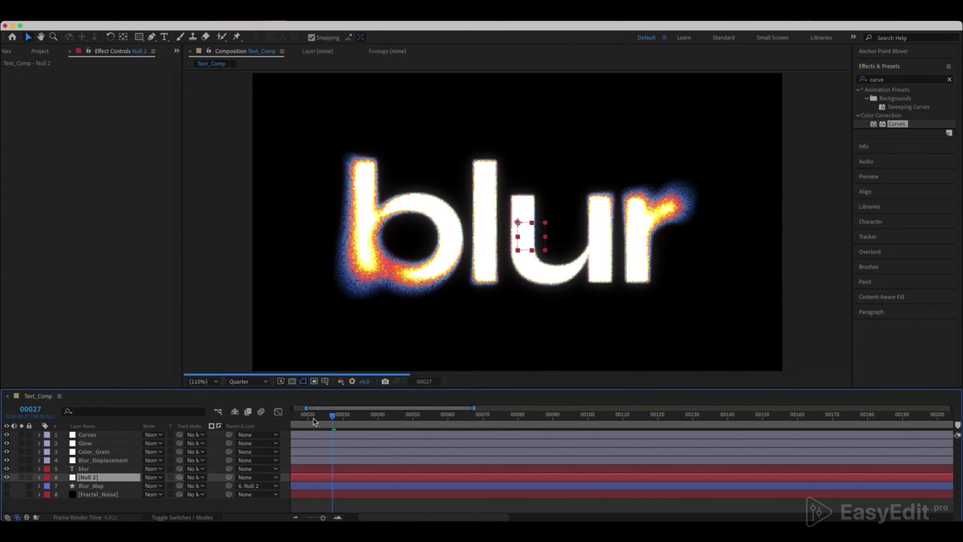
drag(332, 417, 293, 419)
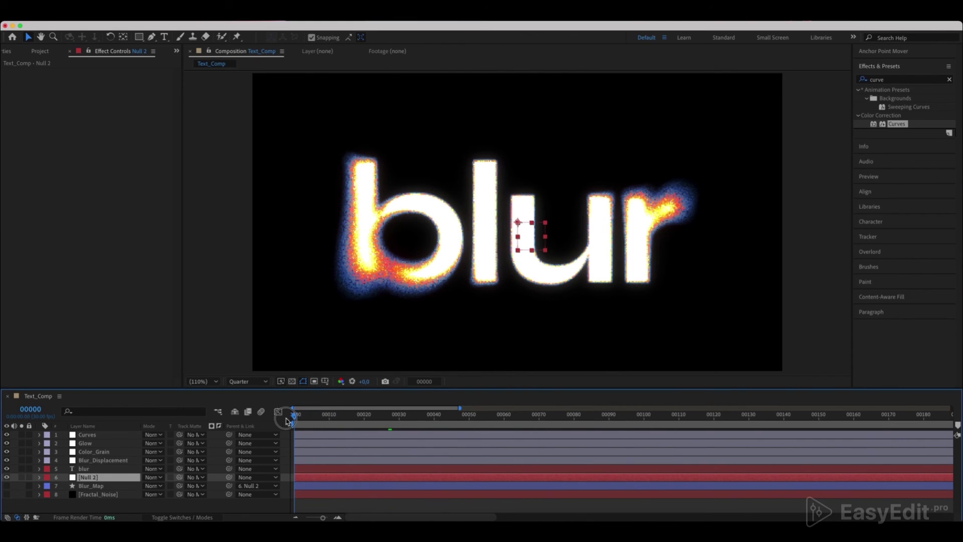
key(s)
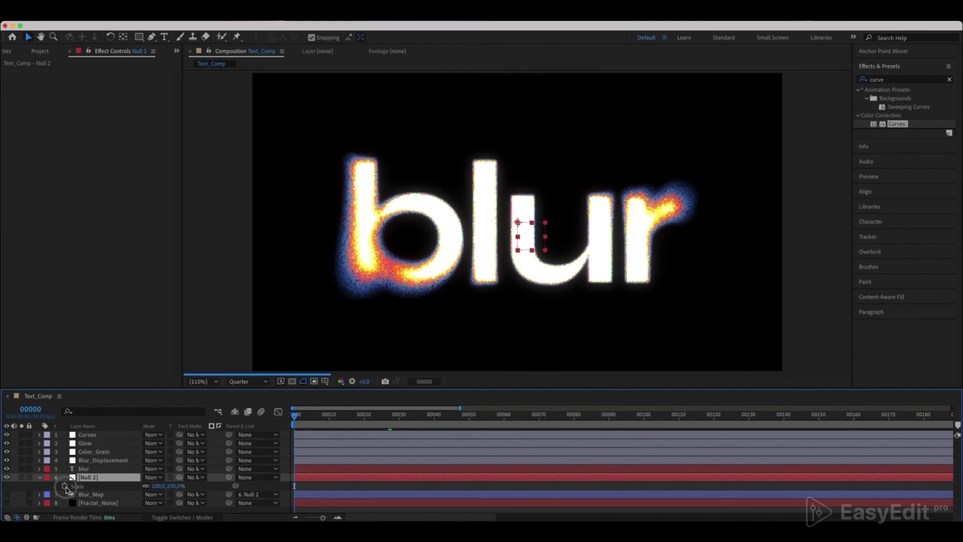
drag(462, 419, 469, 418)
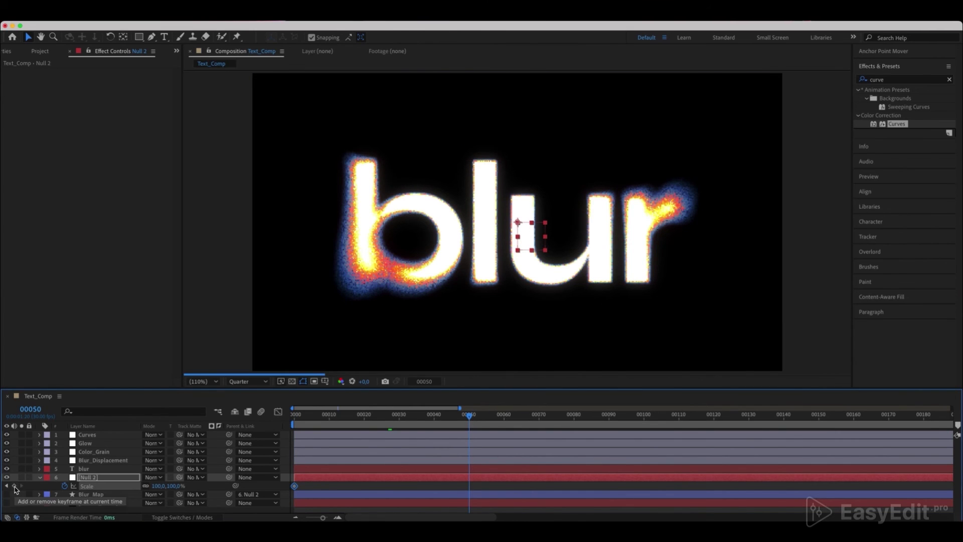
Keyframe the null's Scale at frame 50 and set it to 0% at frame 0
click(15, 486)
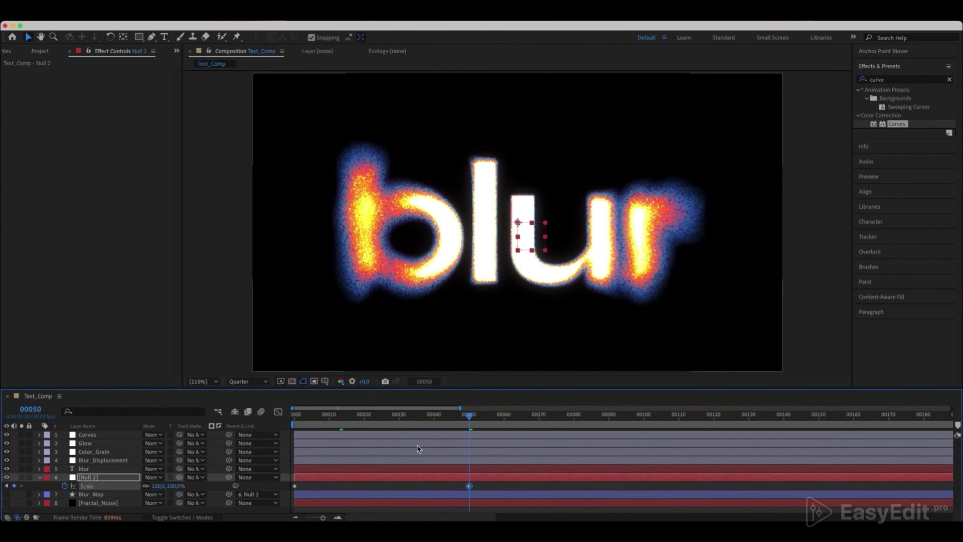
drag(469, 415, 257, 450)
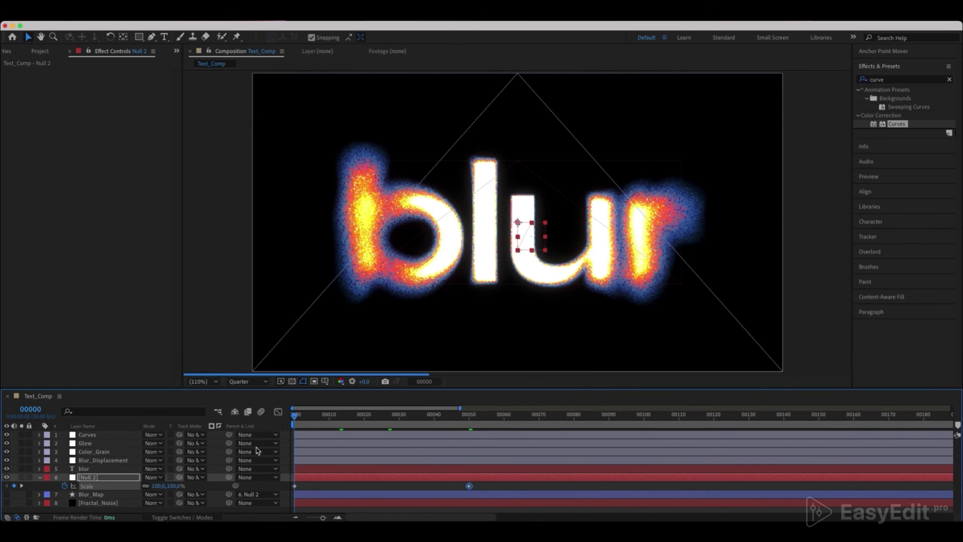
click(159, 485)
text(0)
key(Return)
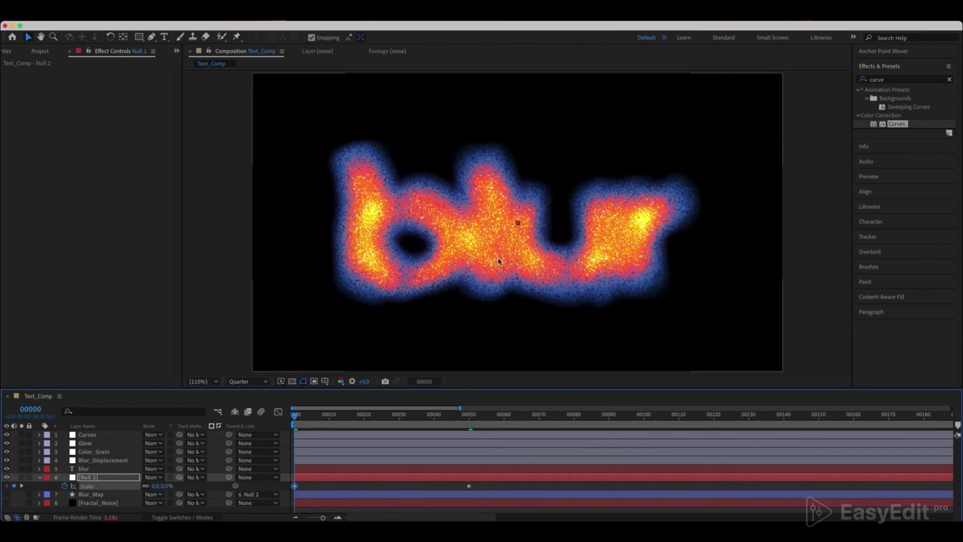
Easy Ease both Scale keys, with about 97% and 40% influence in the speed graph
click(475, 486)
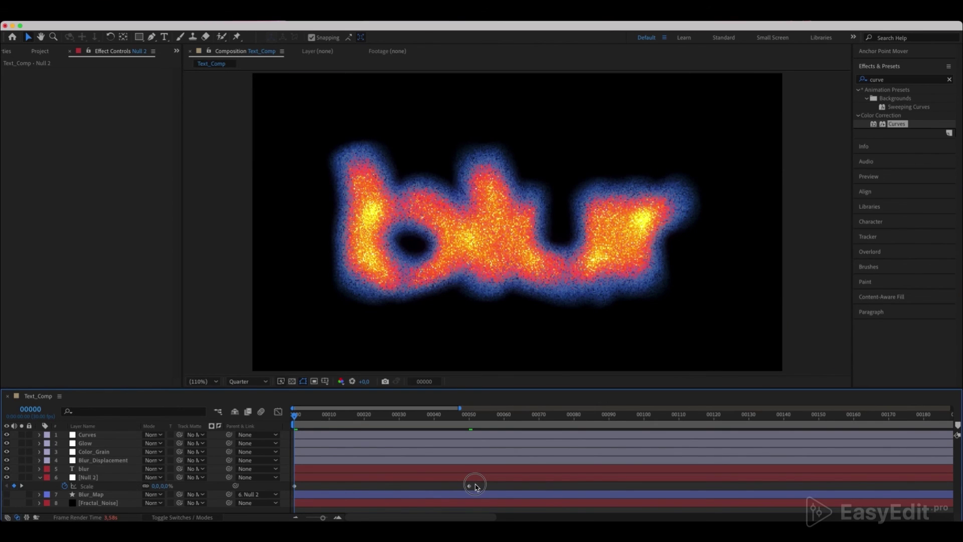
drag(476, 485, 281, 490)
key(F9)
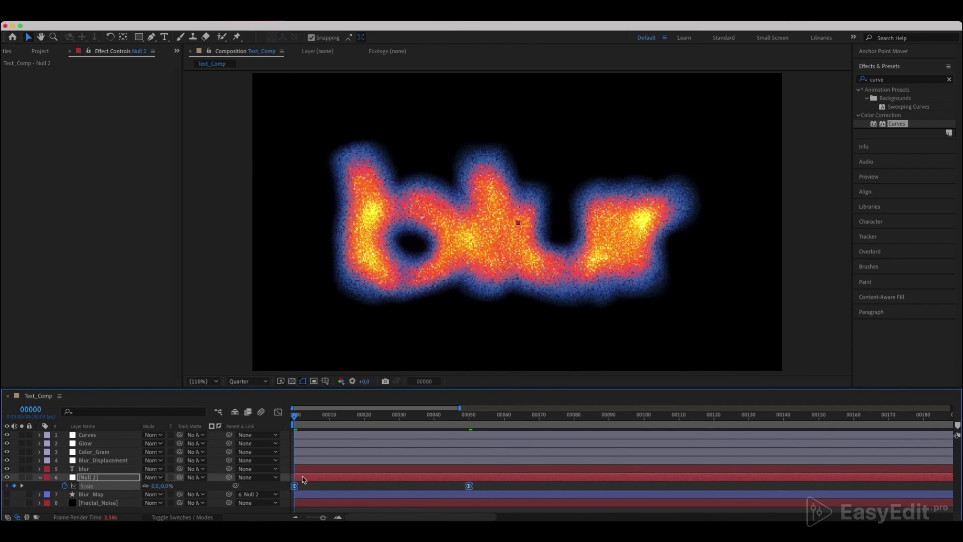
click(278, 411)
drag(323, 493, 361, 498)
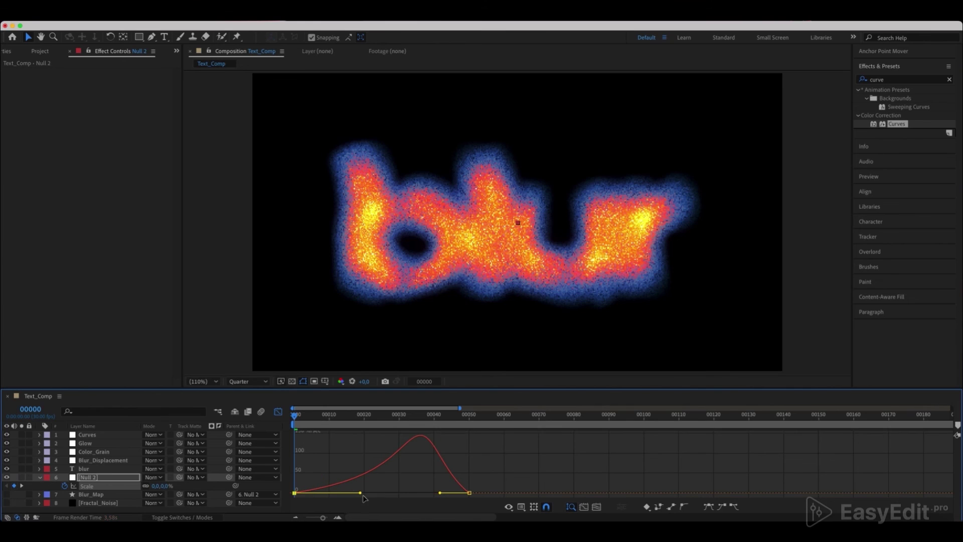
drag(440, 493, 417, 496)
click(278, 412)
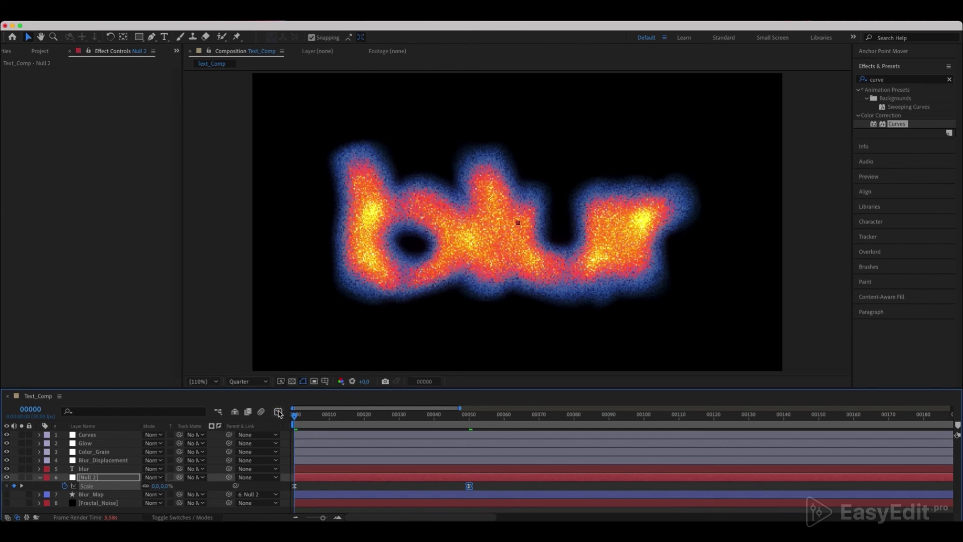
click(39, 477)
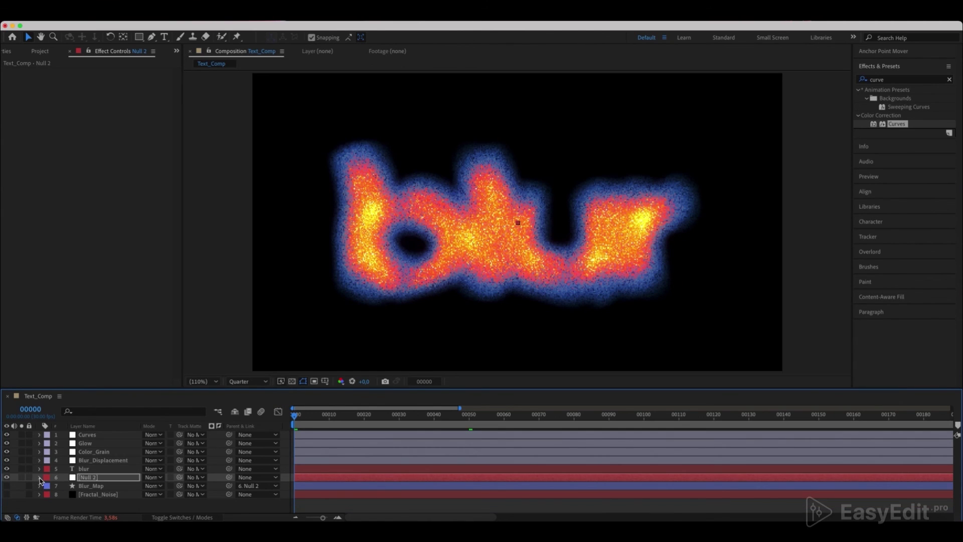
click(87, 435)
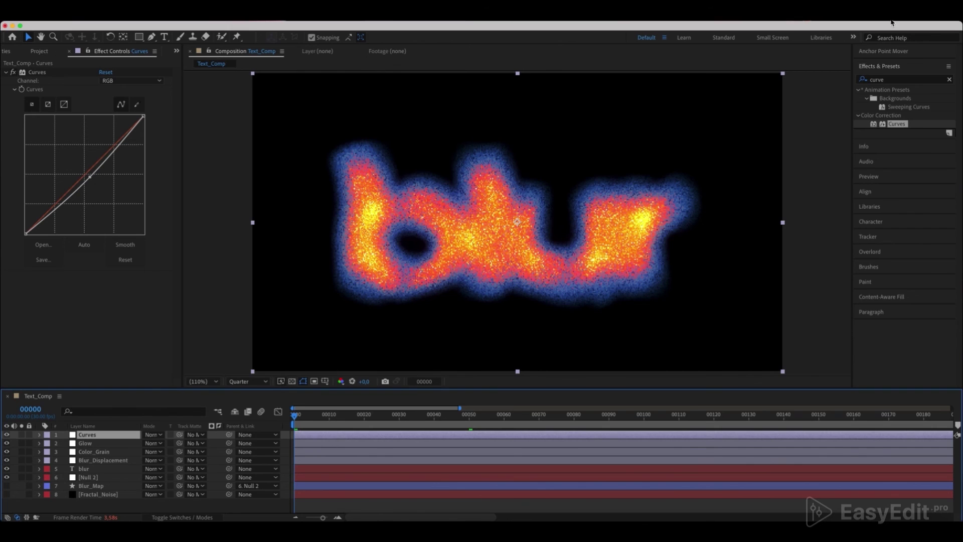
Apply Noise to the Curves layer at 10% with color noise off, previewing at Full resolution
click(892, 80)
text(noise)
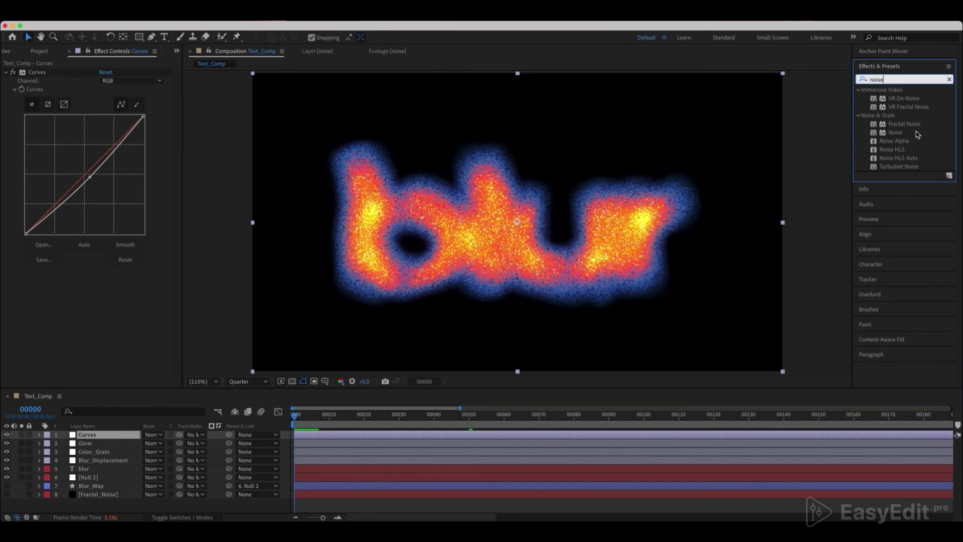
drag(902, 135, 88, 437)
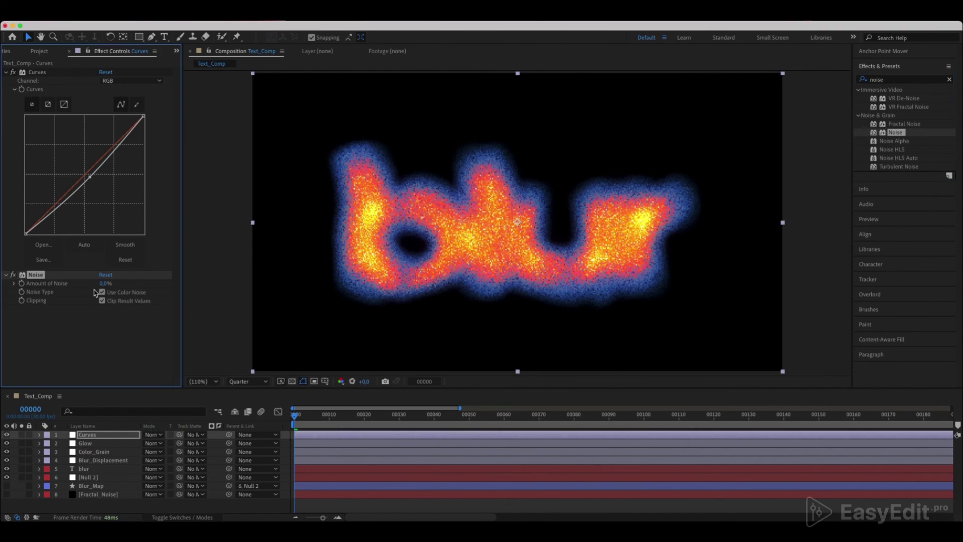
click(448, 420)
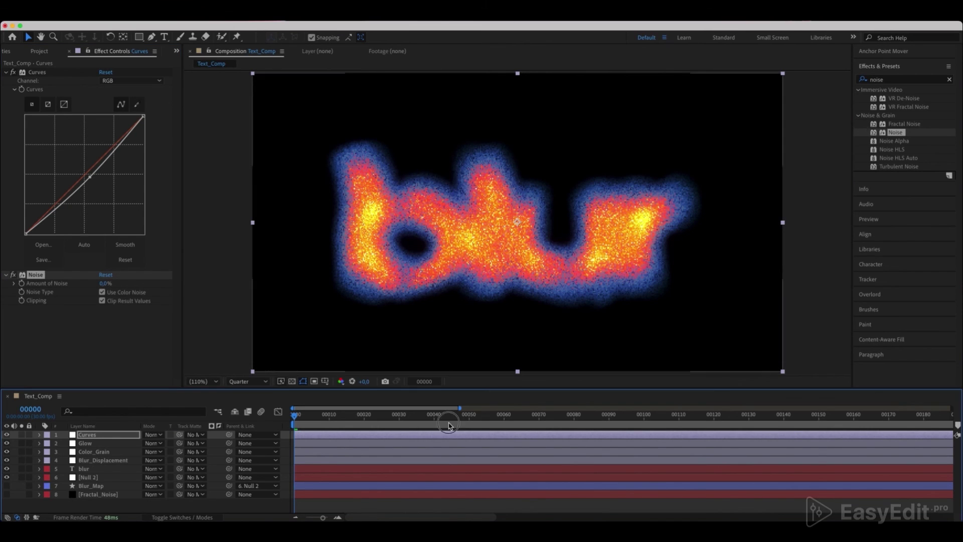
click(247, 381)
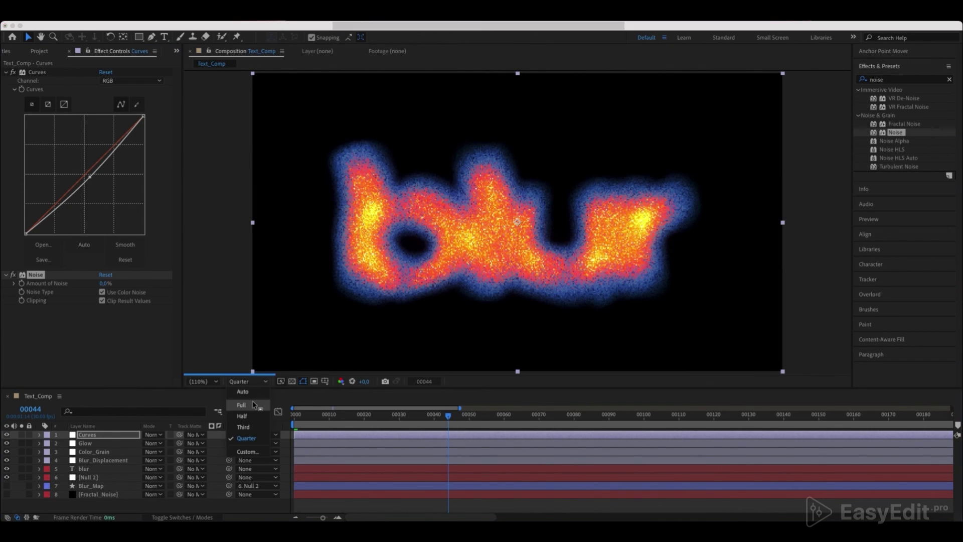
click(251, 401)
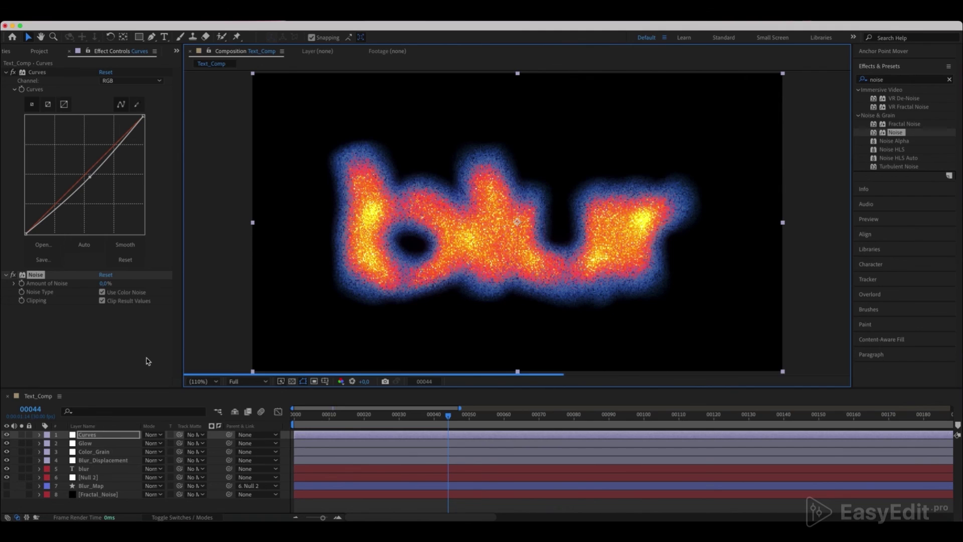
drag(104, 286, 114, 286)
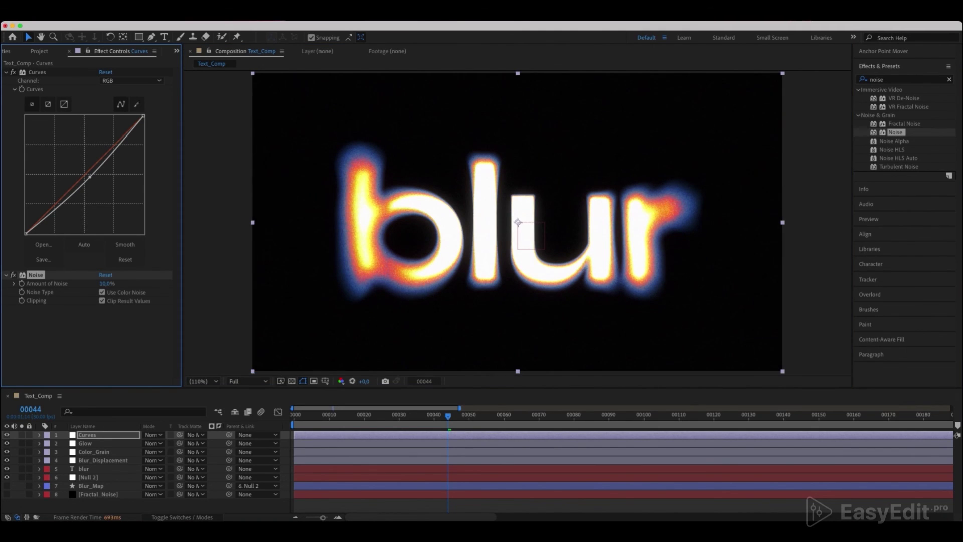
click(102, 292)
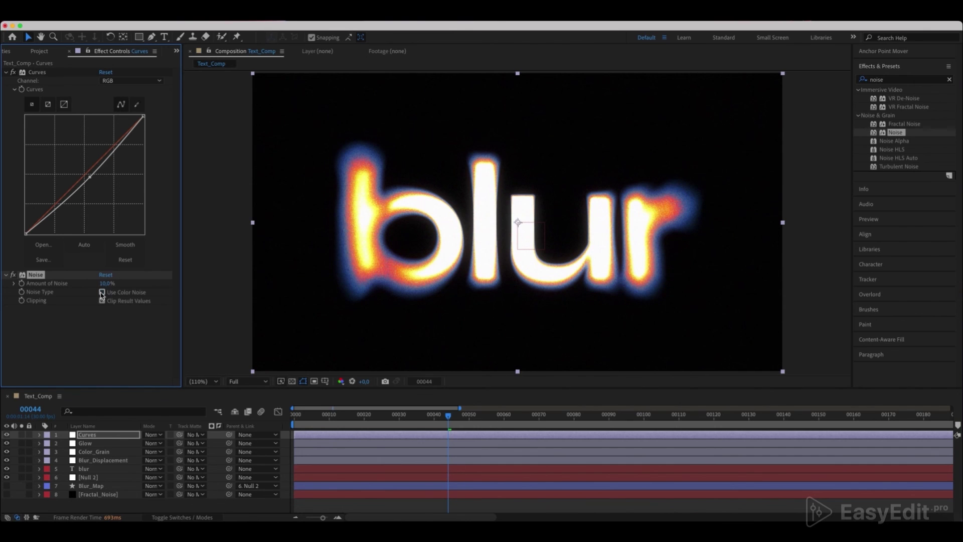